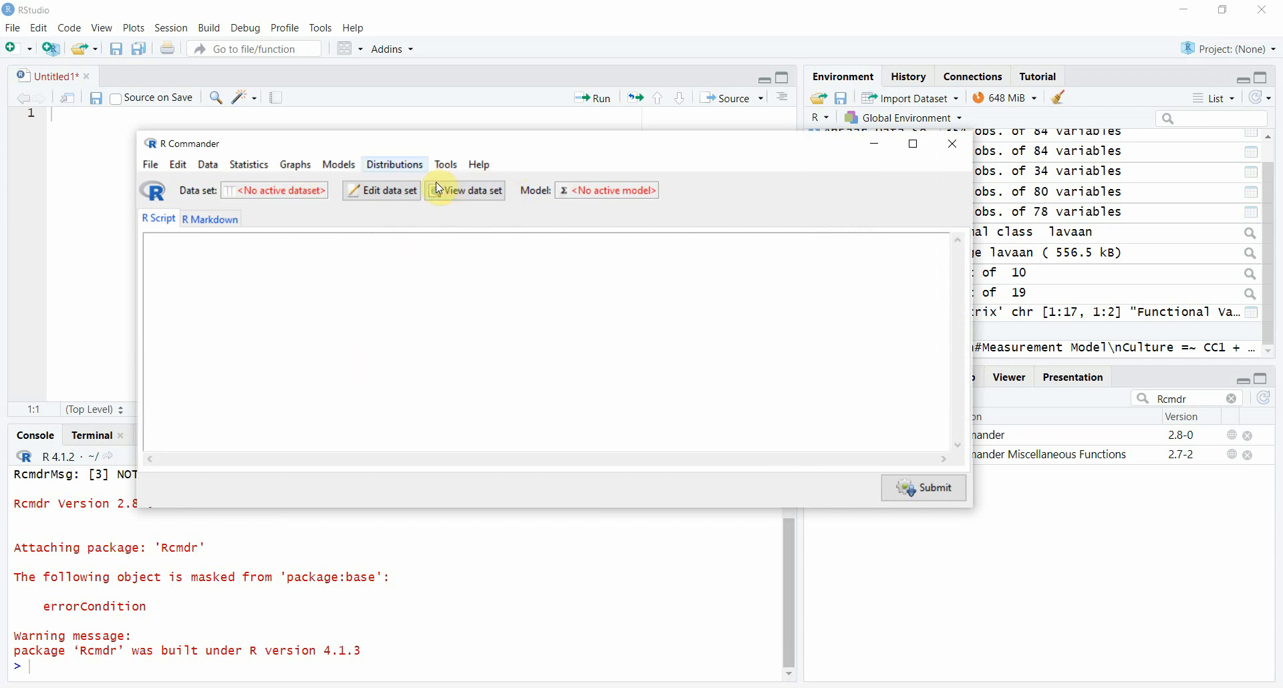
drag(358, 143, 435, 169)
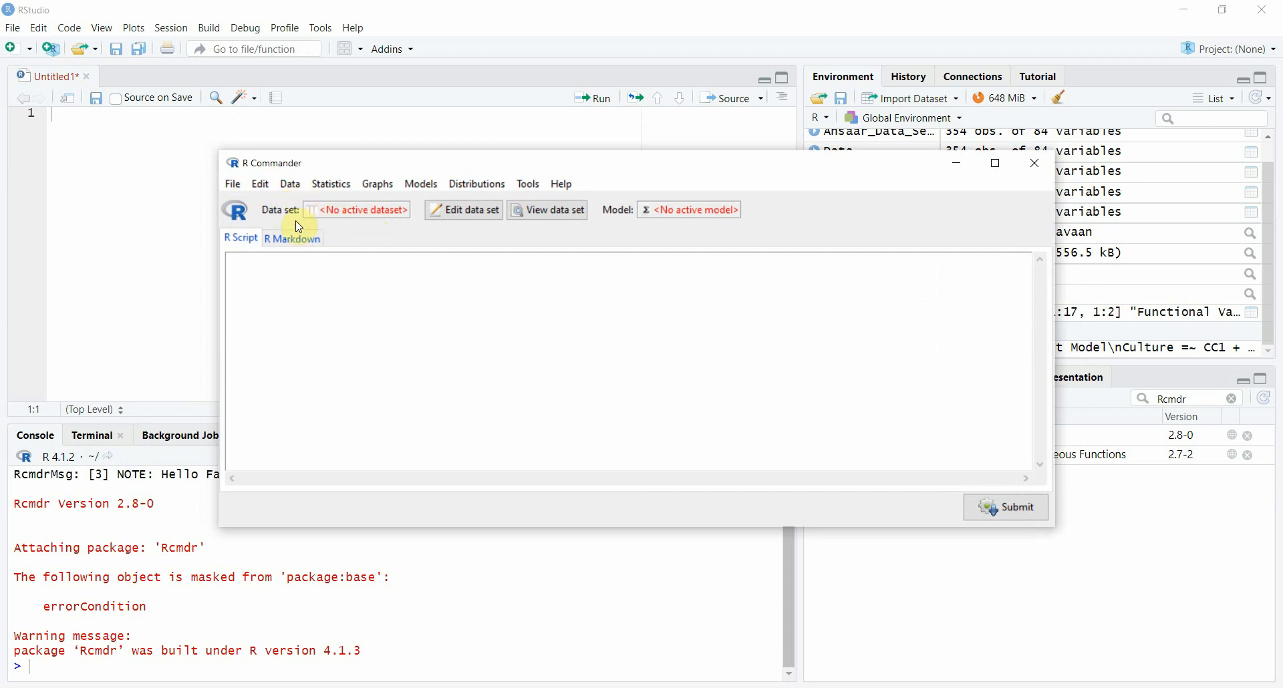
click(348, 216)
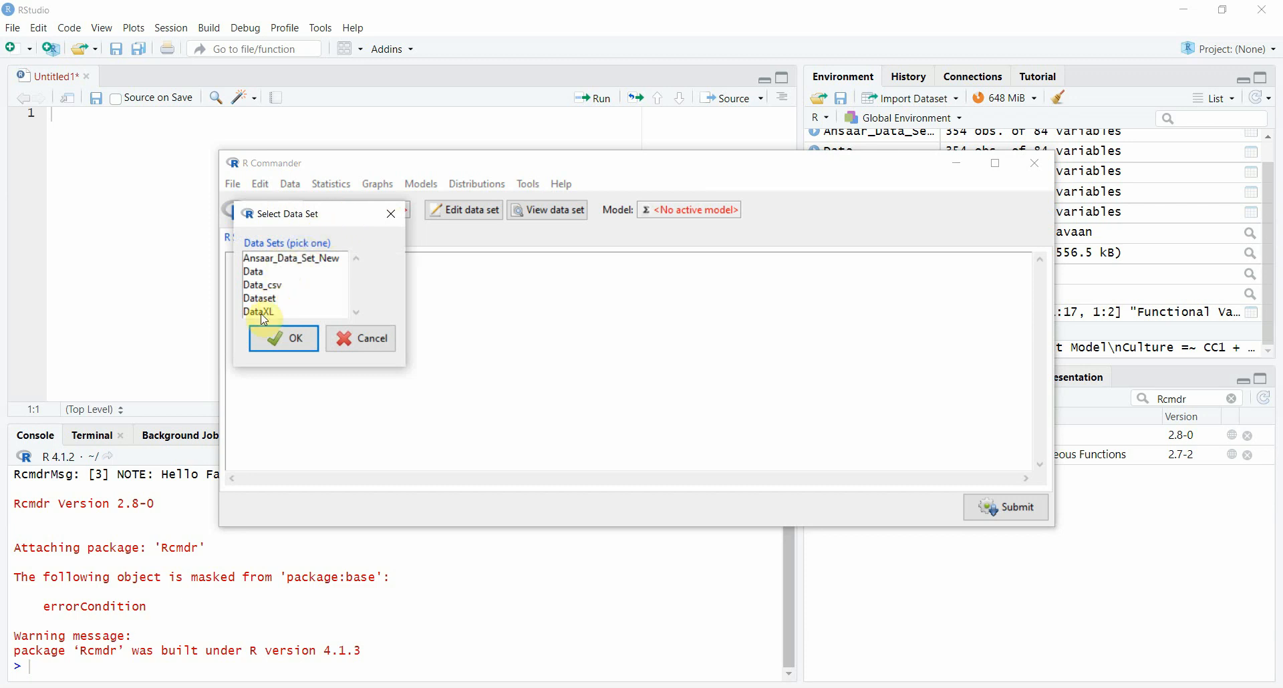
click(359, 338)
Step: Import the SPSS file SampleData.sav from the Statistics for Social Sciences folder as a data set named CurrentUsed
click(297, 184)
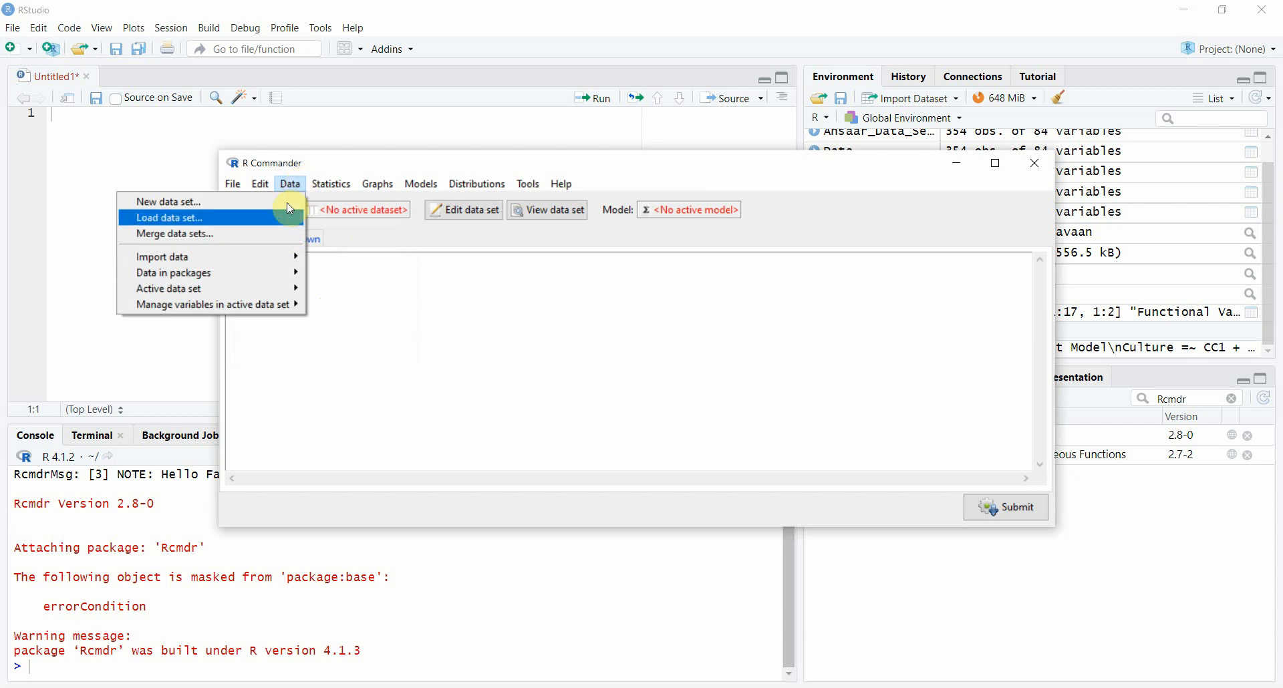
mouse_move(279, 257)
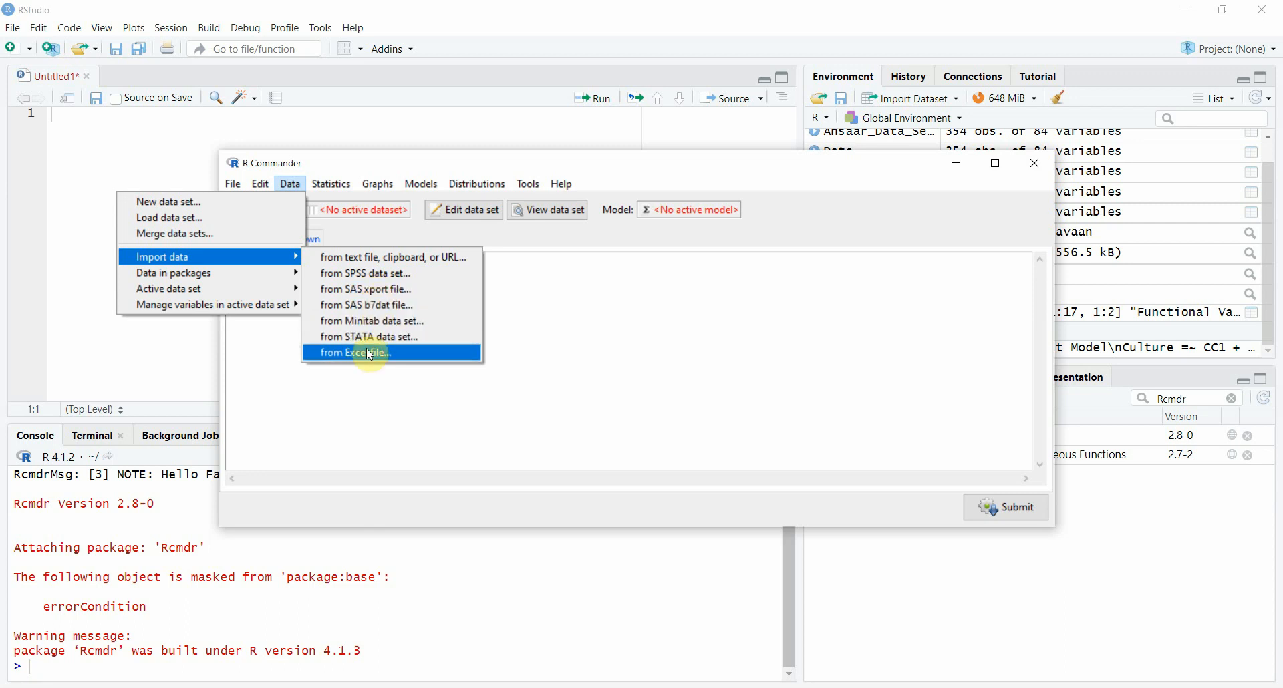
click(371, 275)
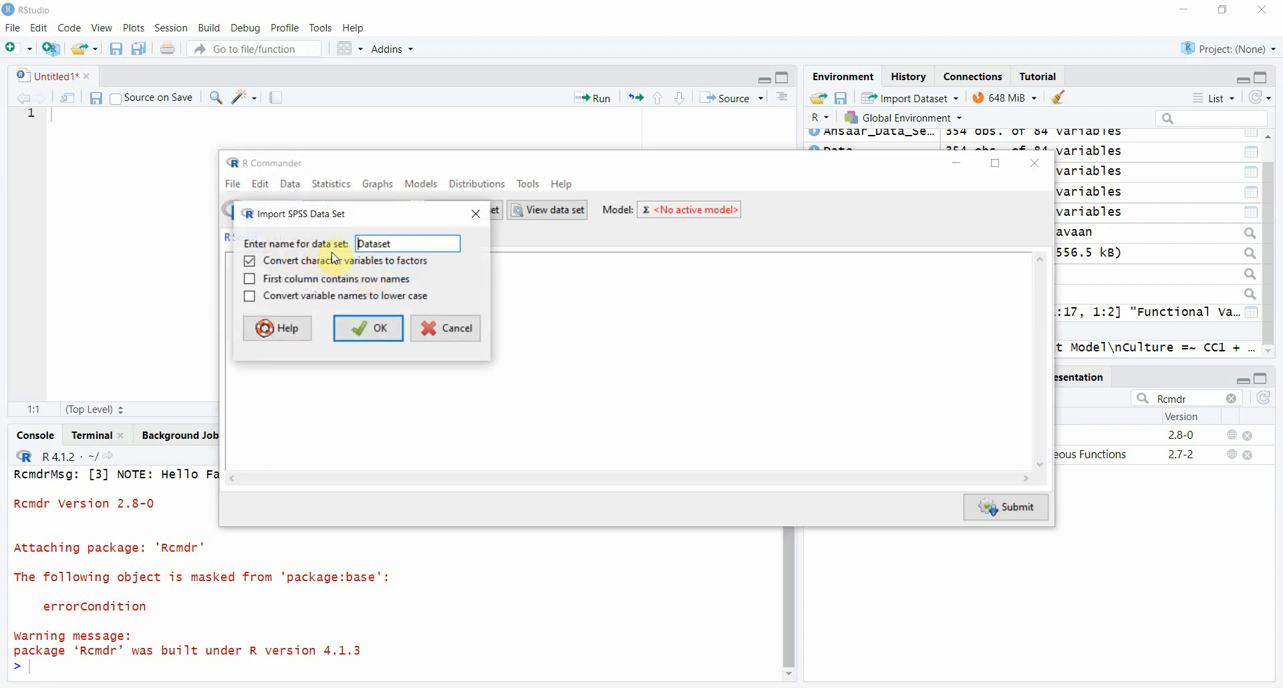
drag(400, 245, 338, 238)
text(CurrentUsed)
click(370, 328)
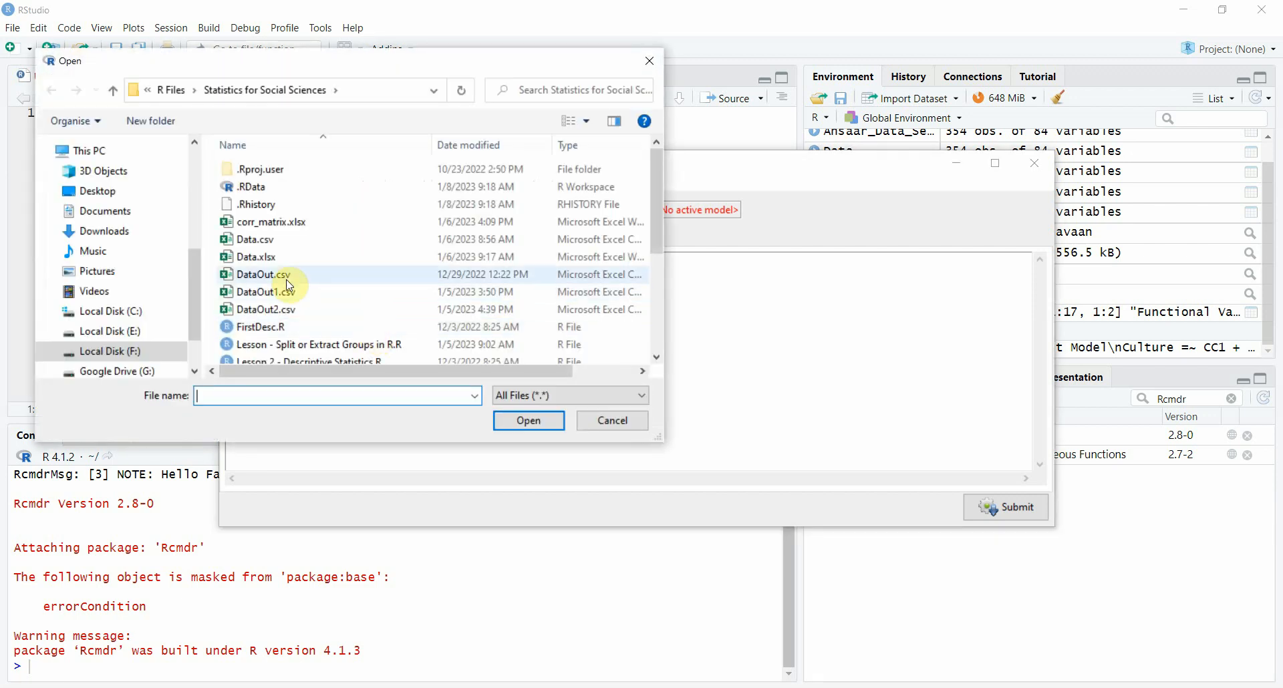
drag(655, 228, 659, 300)
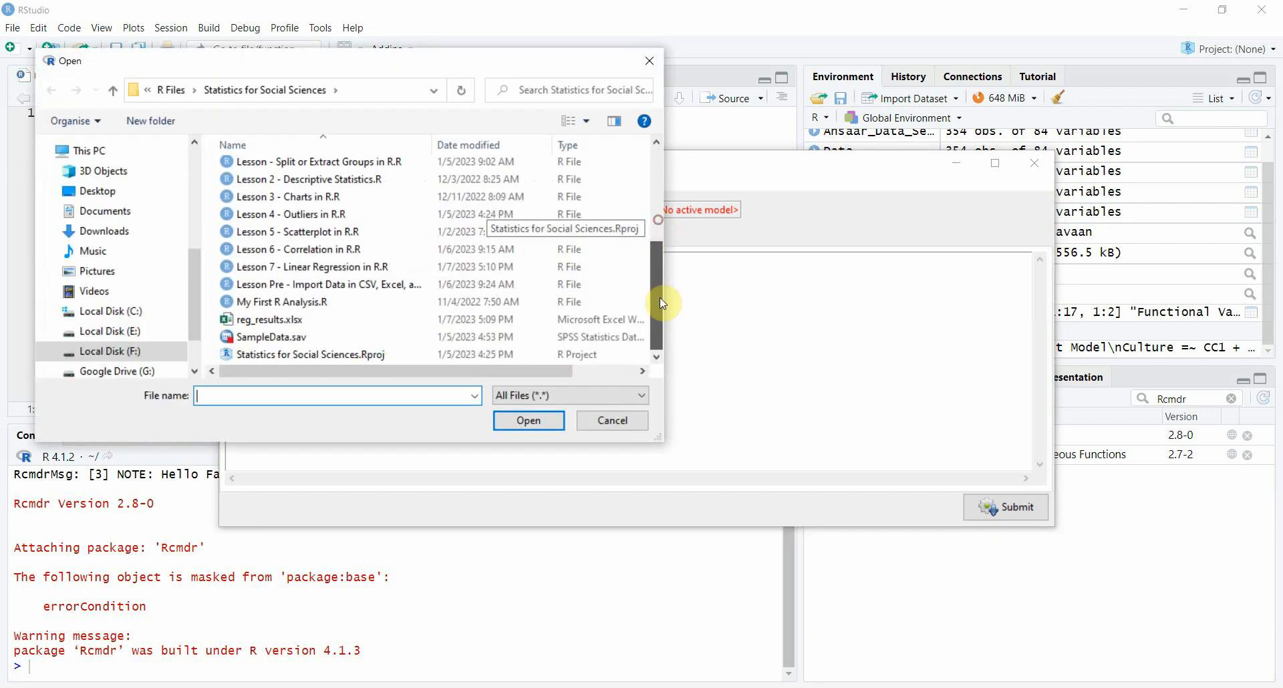
click(281, 336)
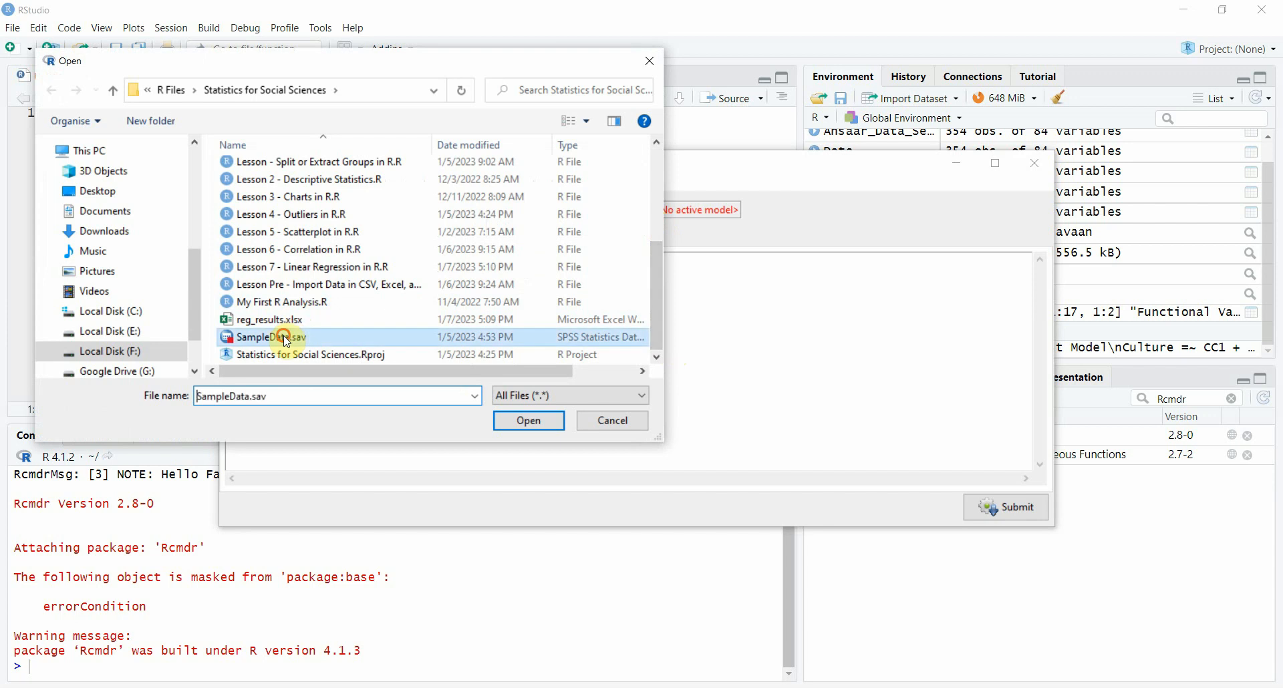
click(538, 420)
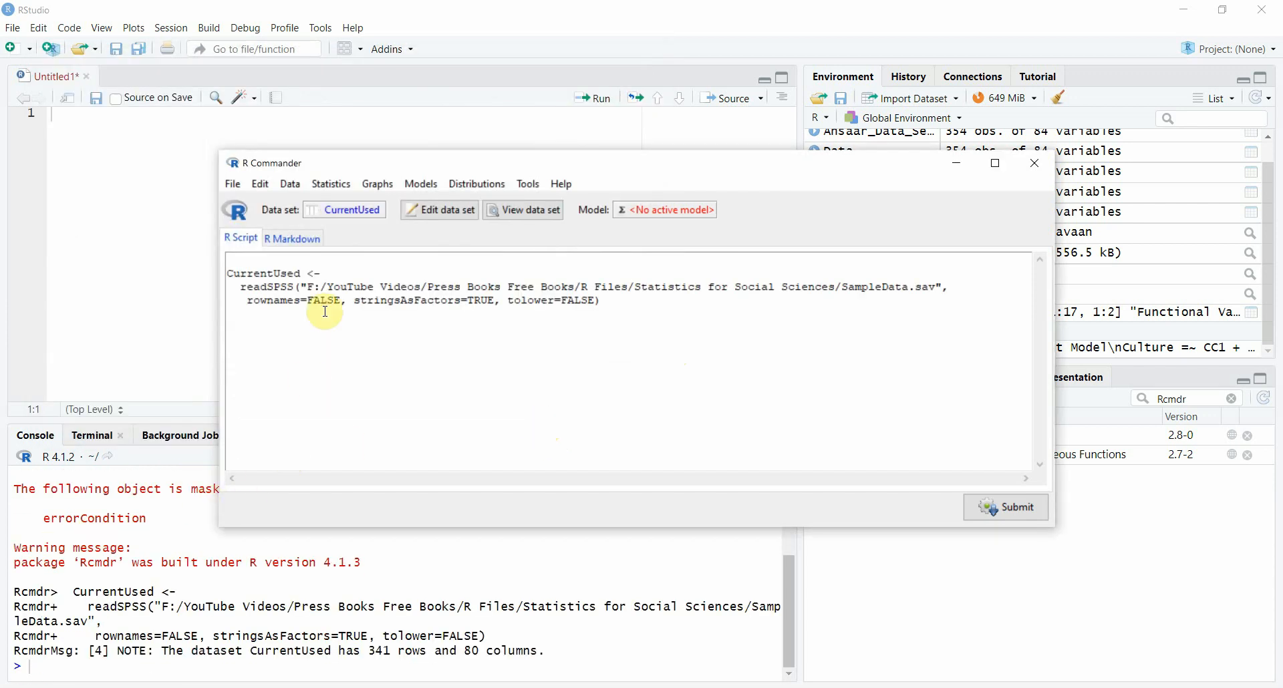
Step: Start a linear regression model on the active data set and choose OP as the response variable
click(341, 194)
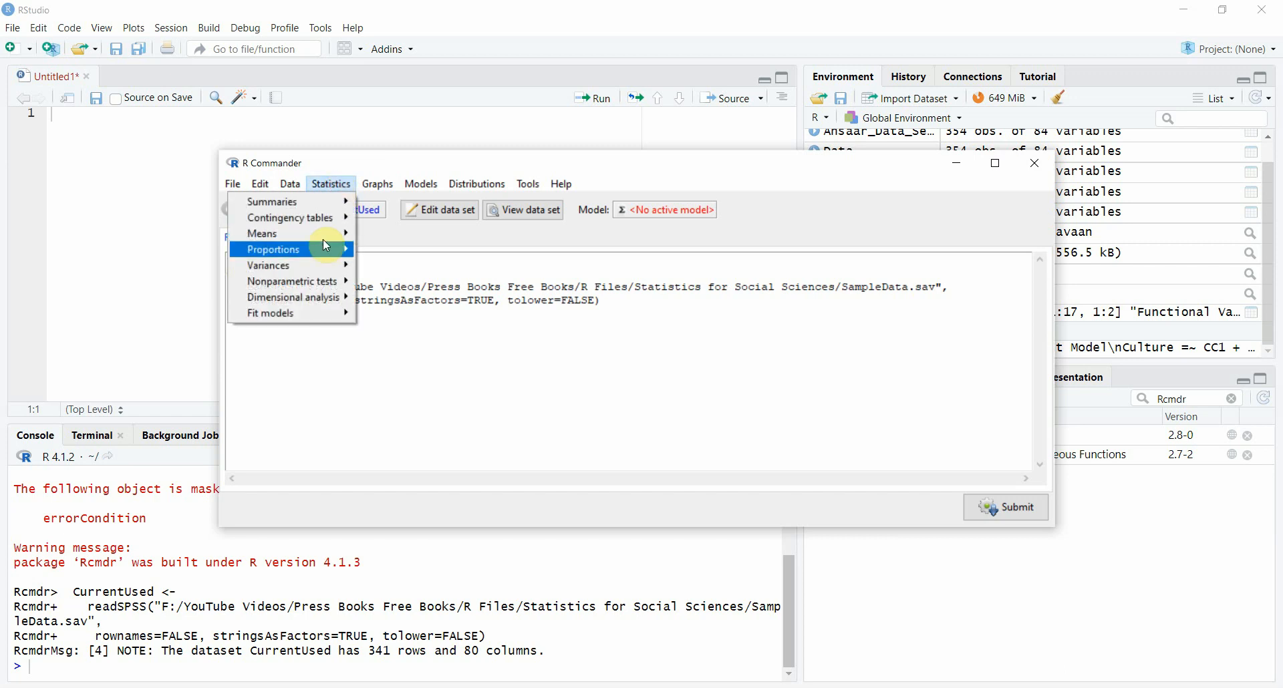
mouse_move(315, 309)
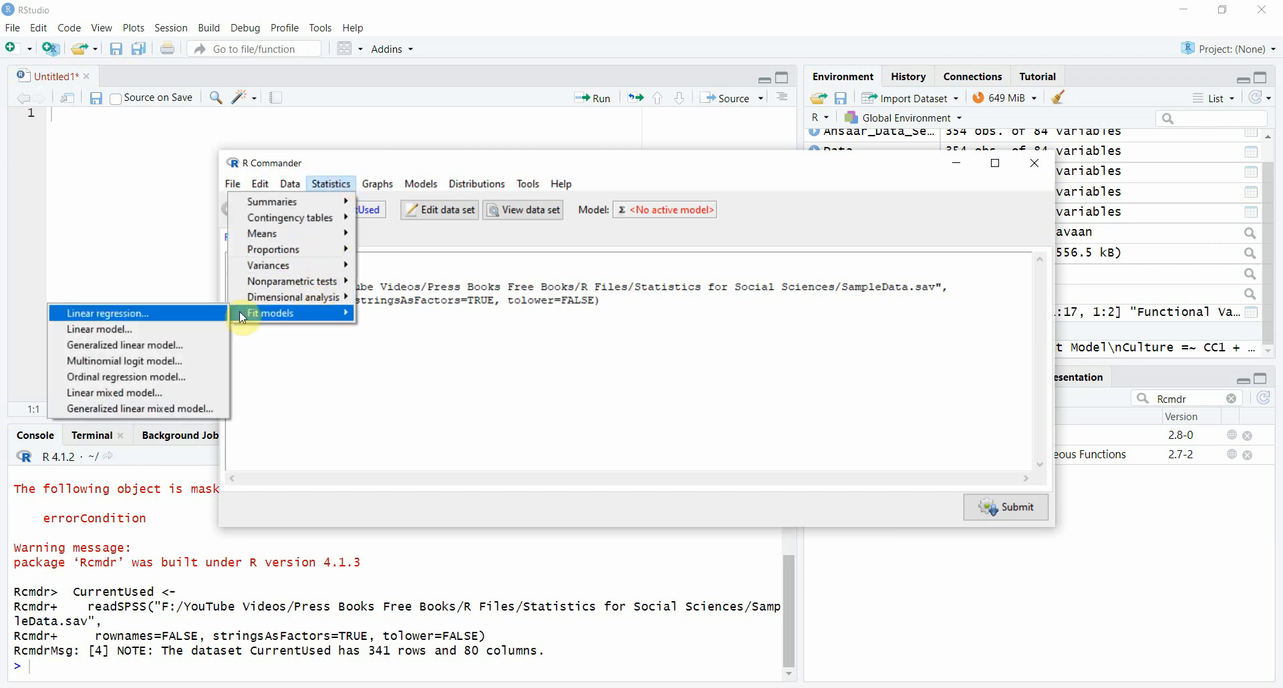
click(183, 325)
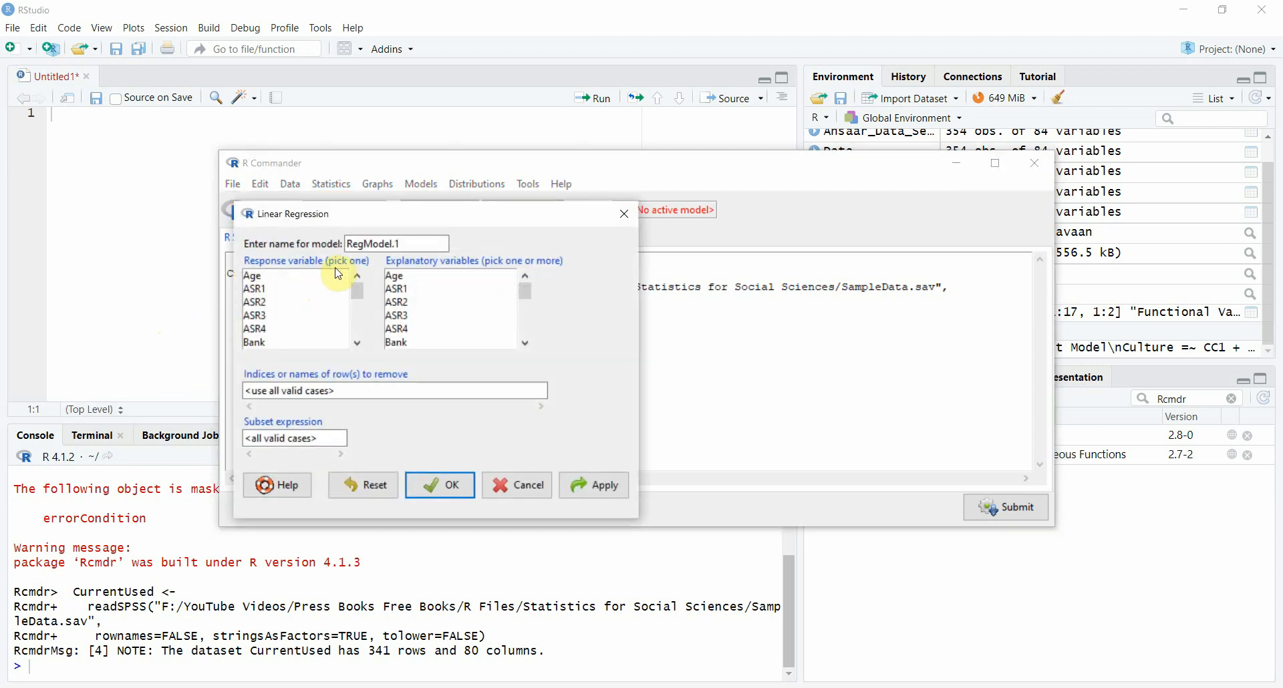
drag(361, 290, 369, 314)
scroll(369, 314, up, 1)
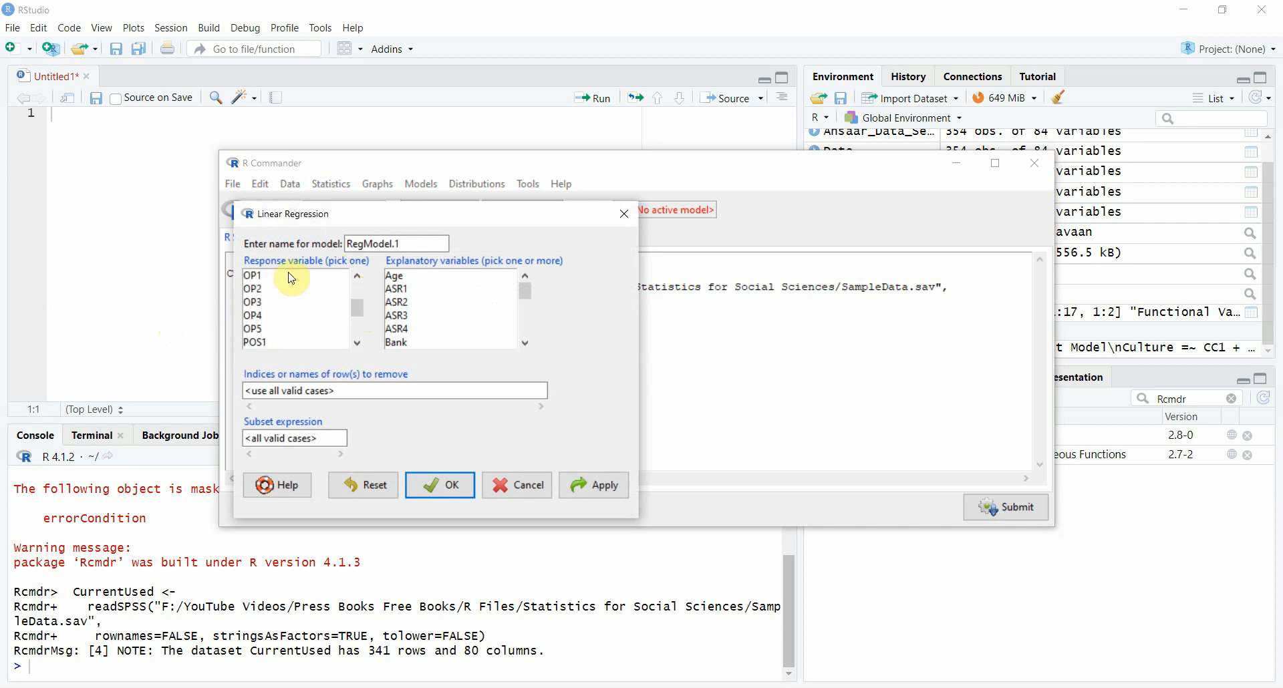
click(358, 277)
click(359, 277)
click(264, 289)
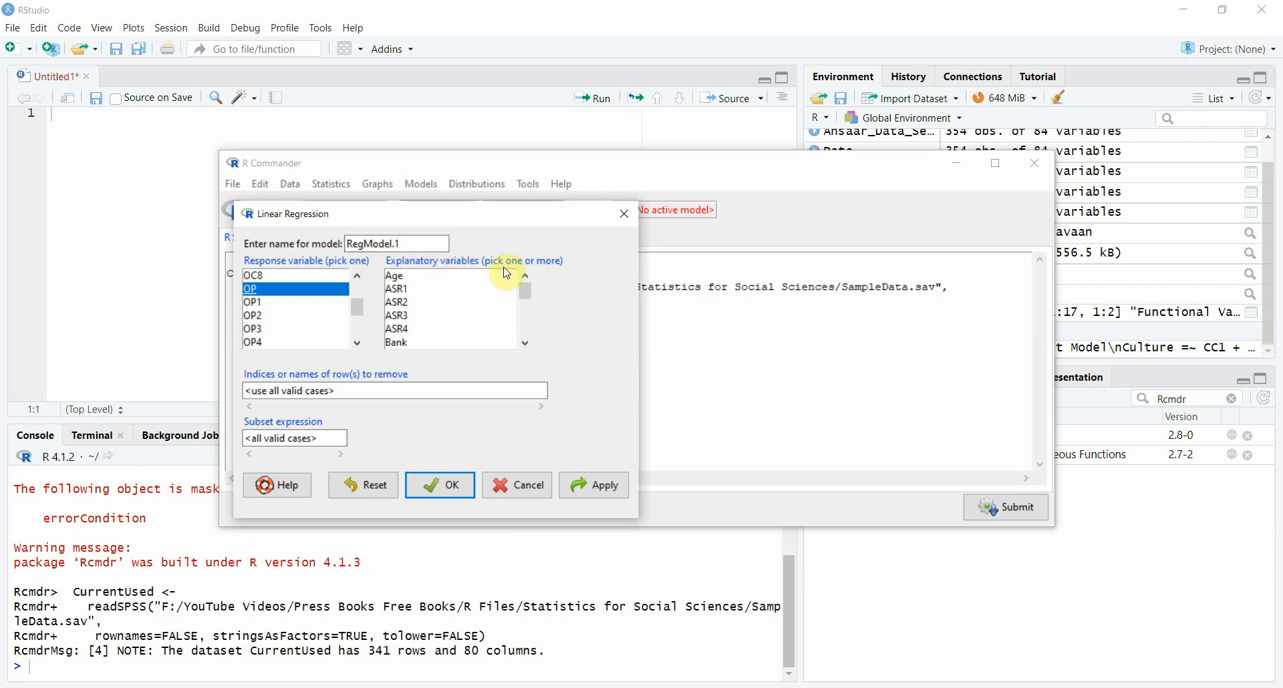
Step: Choose DEV as an explanatory variable for the regression model
click(527, 344)
click(527, 344)
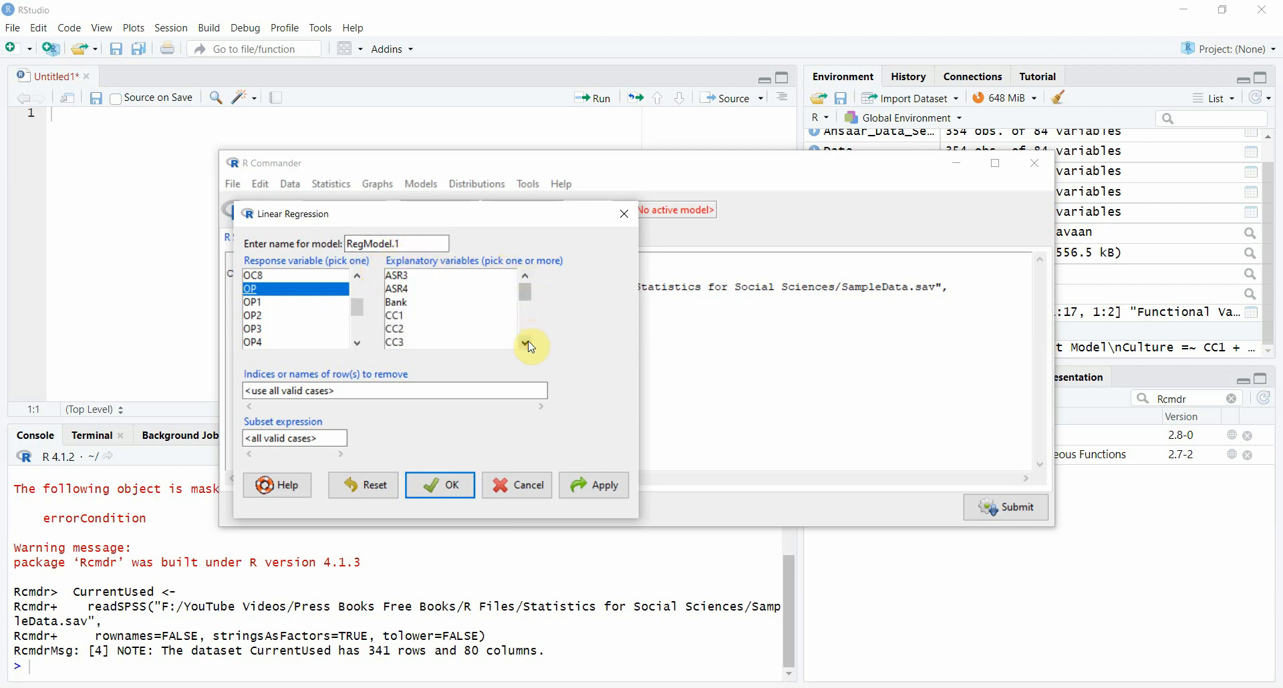
click(528, 344)
click(527, 344)
click(527, 344)
click(402, 305)
Step: Add VIS as a second explanatory variable, keeping DEV selected
click(526, 342)
click(527, 343)
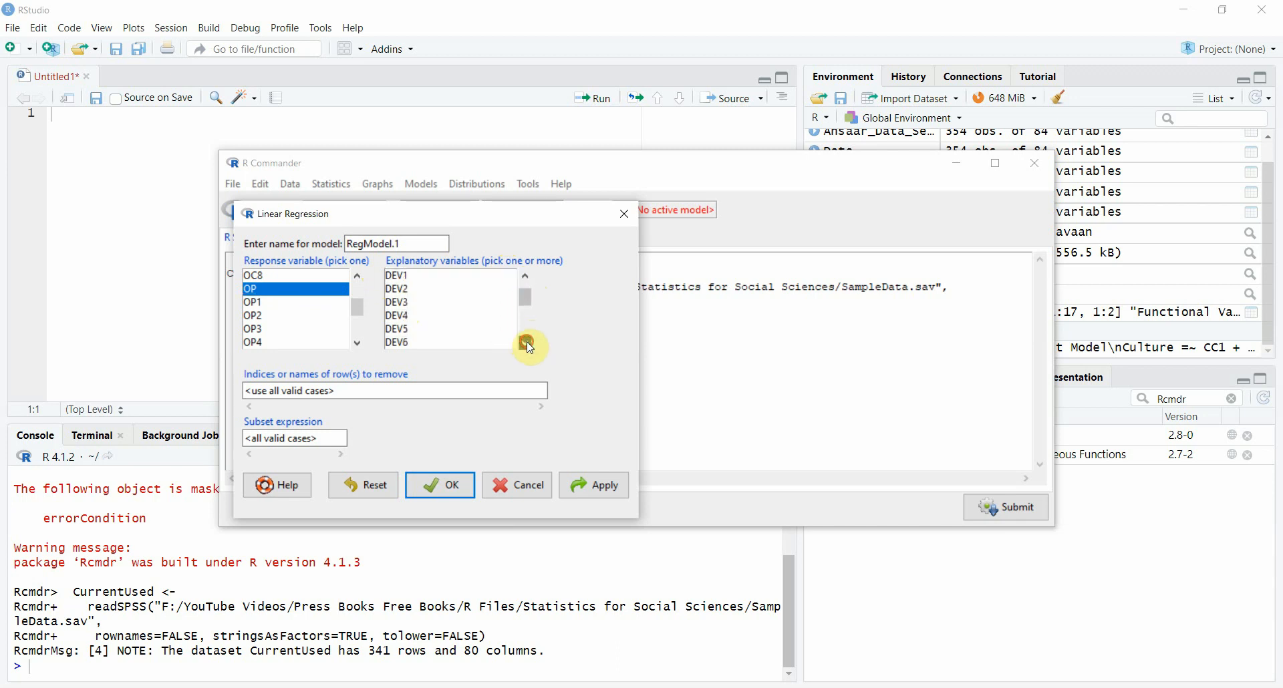
click(527, 343)
click(526, 343)
click(527, 342)
click(526, 342)
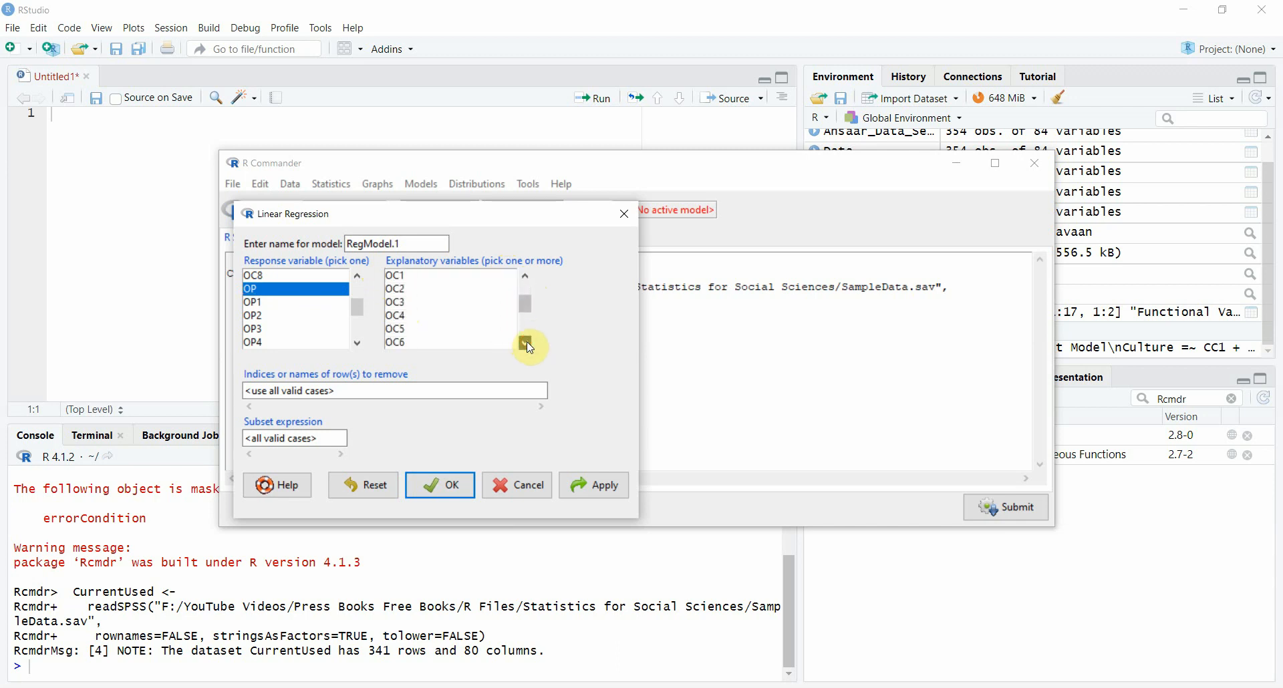
click(526, 343)
click(526, 343)
click(527, 344)
click(528, 343)
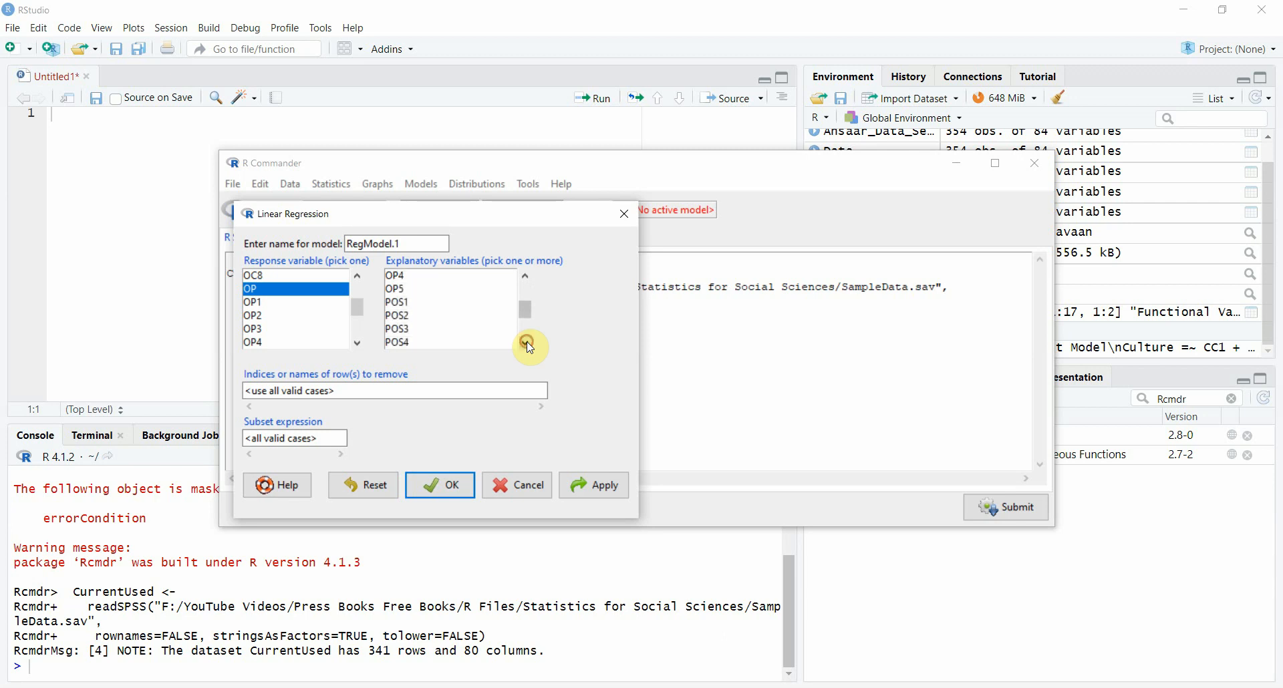
click(527, 343)
click(527, 343)
click(527, 343)
click(527, 343)
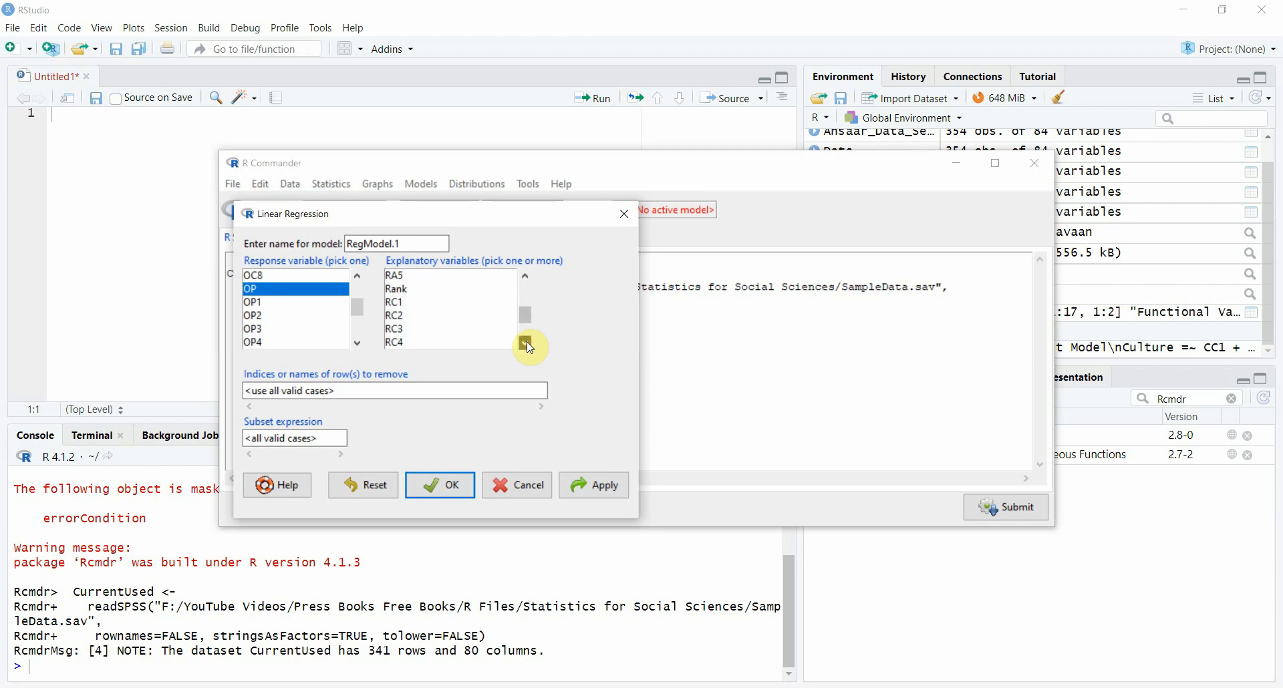
click(528, 343)
click(527, 344)
click(527, 343)
click(527, 344)
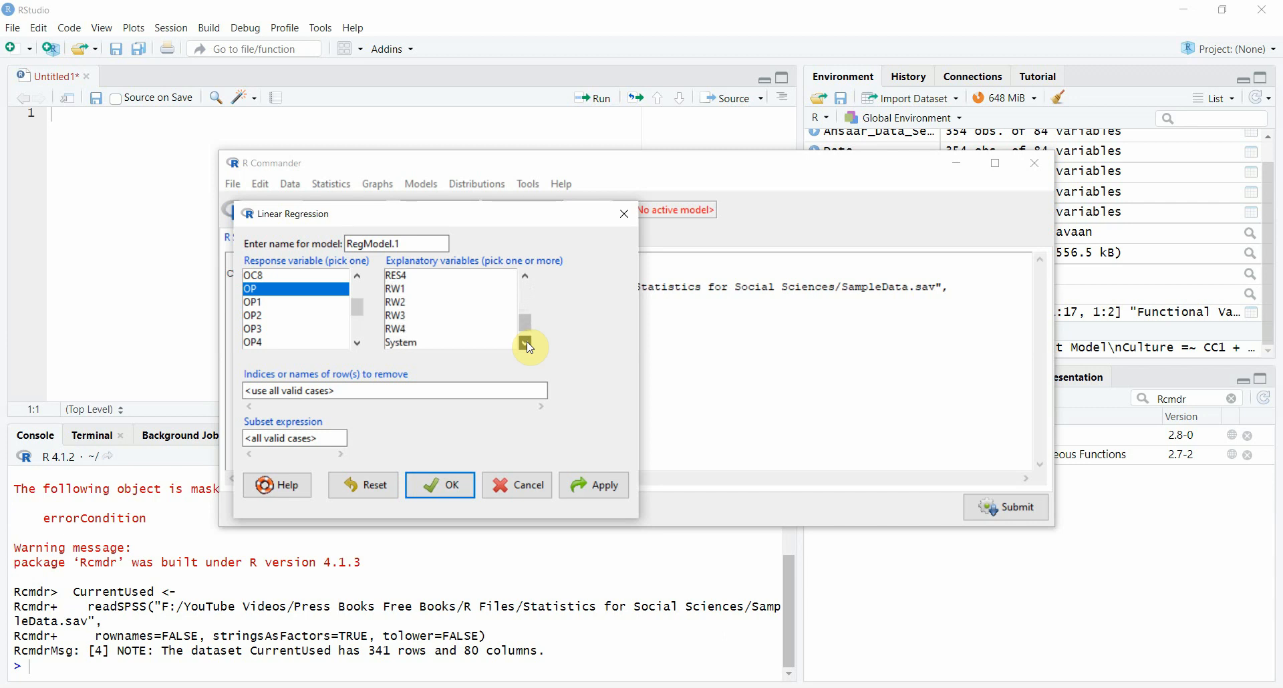
click(527, 343)
click(527, 344)
click(407, 304)
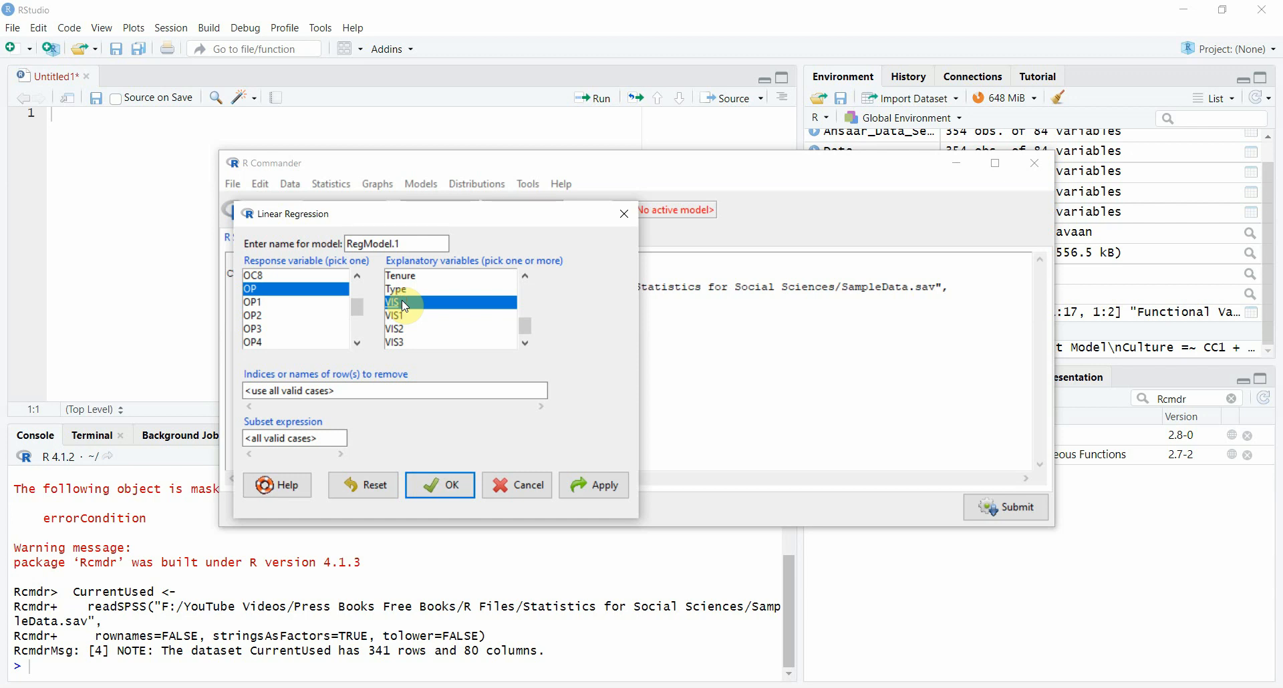
Step: Check that DEV is still selected, fit the regression of OP on DEV and VIS, and close the regression dialog
scroll(525, 328, up, 3)
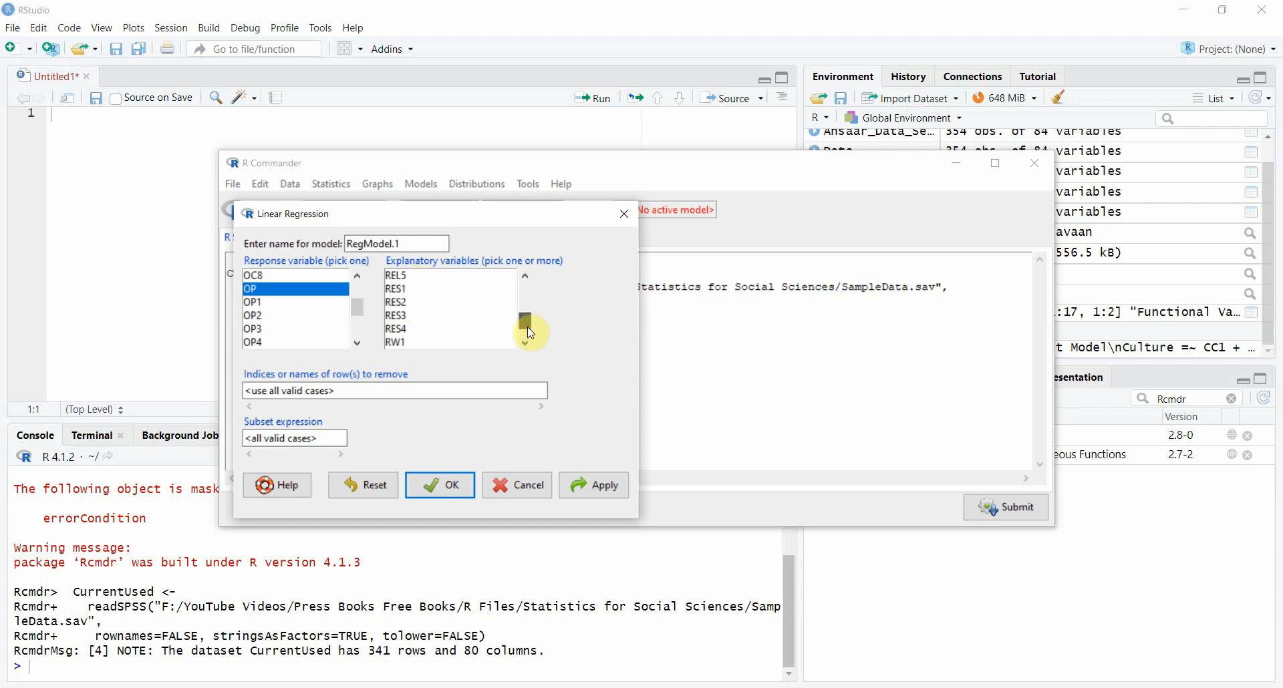
scroll(534, 315, up, 5)
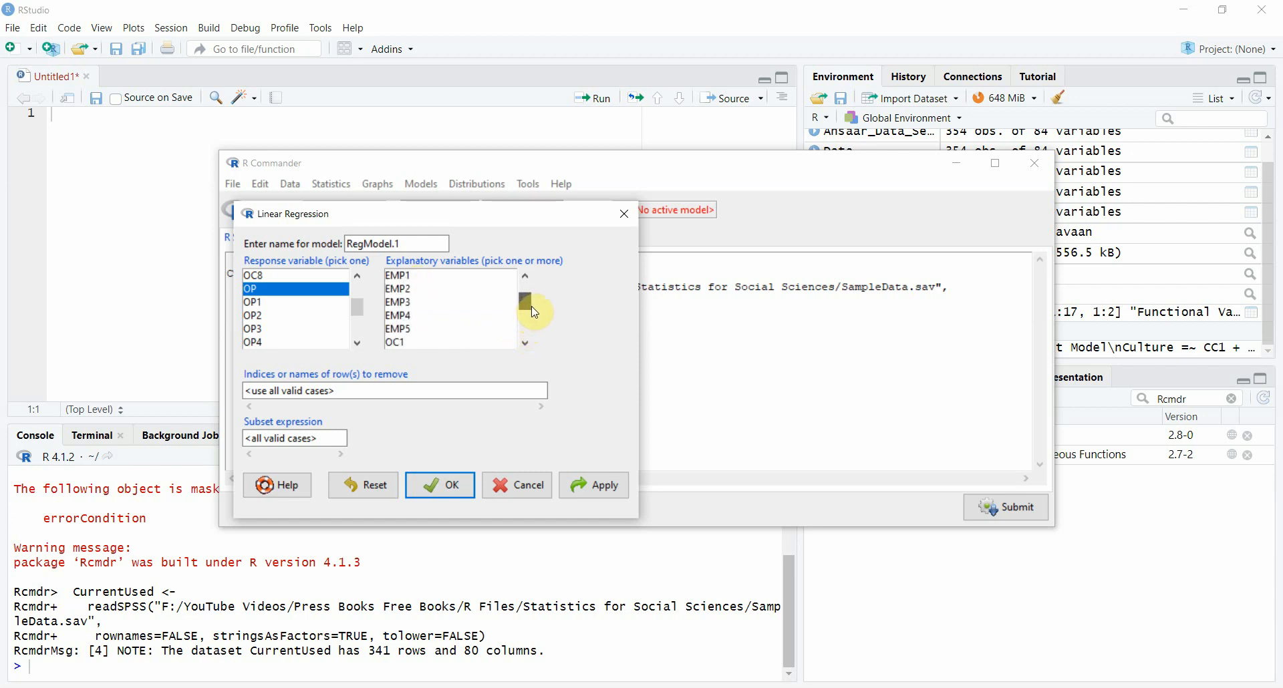
scroll(535, 313, up, 5)
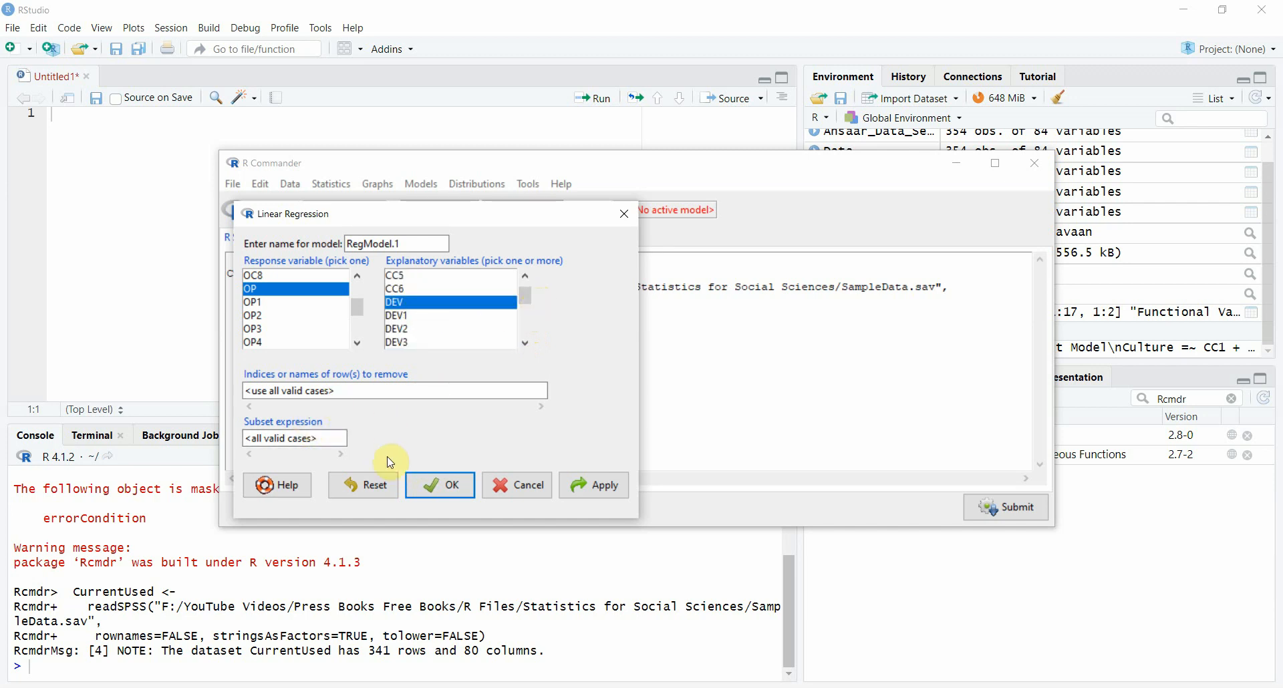
click(597, 490)
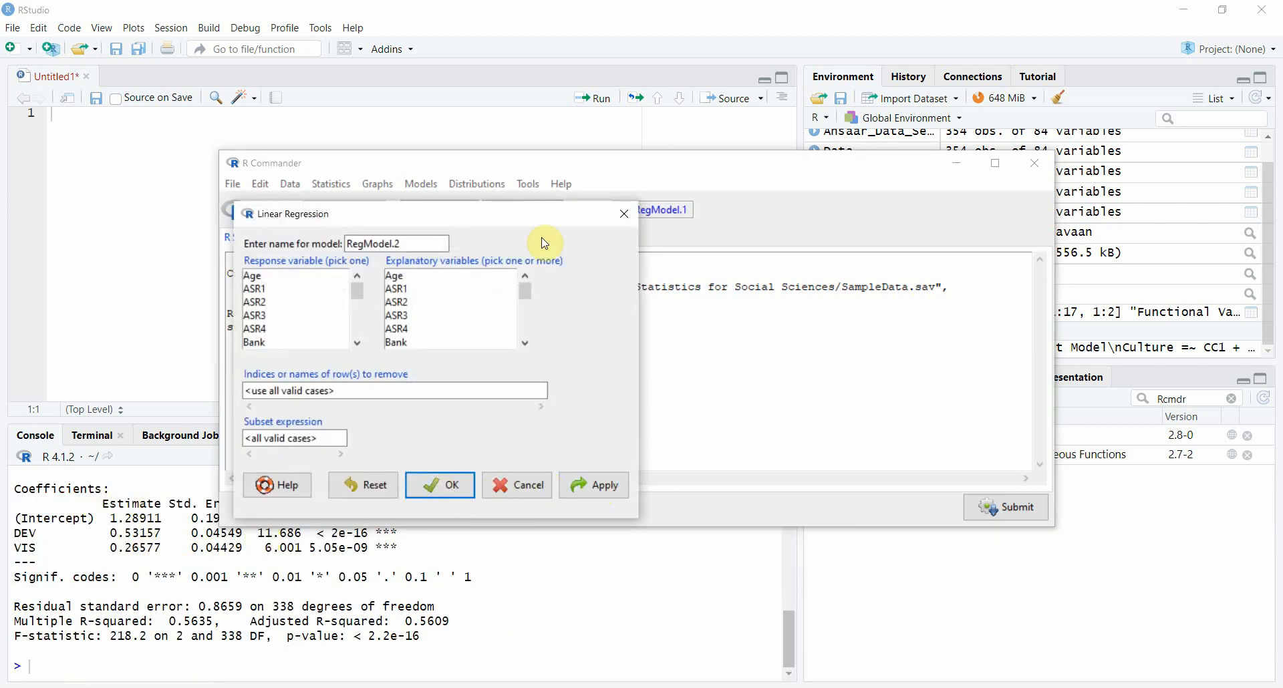
click(616, 215)
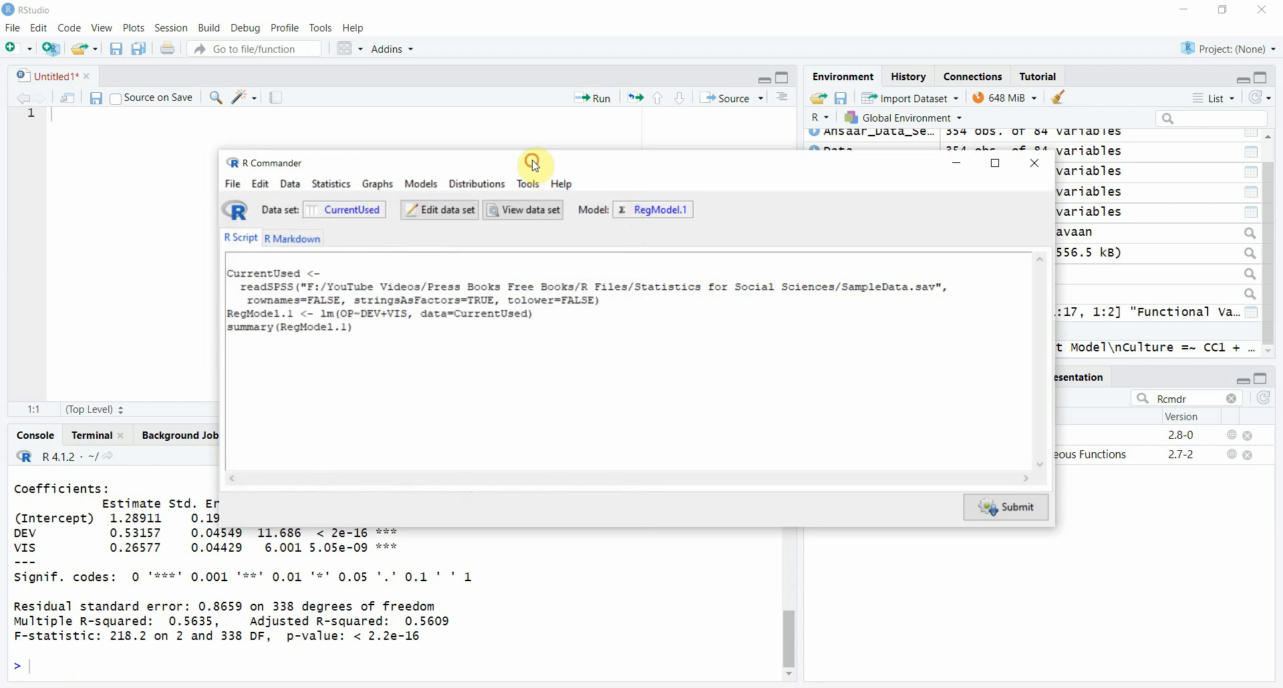
Step: Uncover the RStudio console and examine the DEV and VIS coefficient rows and the multiple R-squared in the regression summary
drag(536, 166, 323, 25)
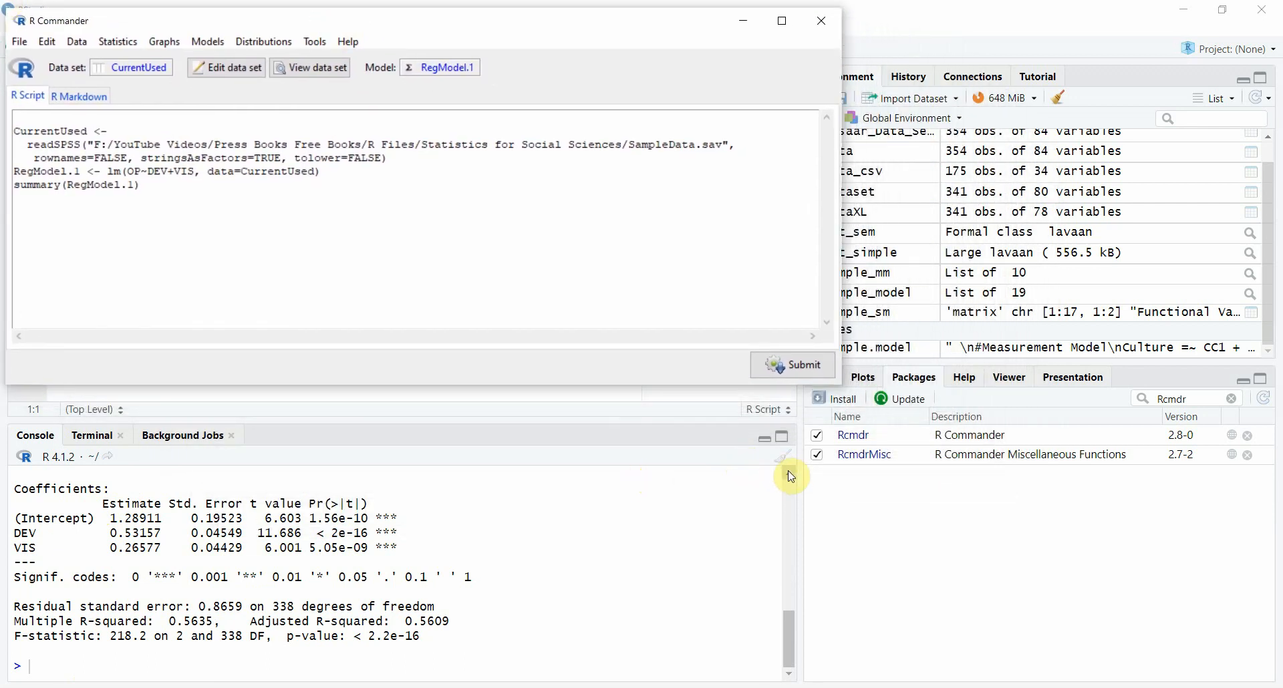
click(791, 475)
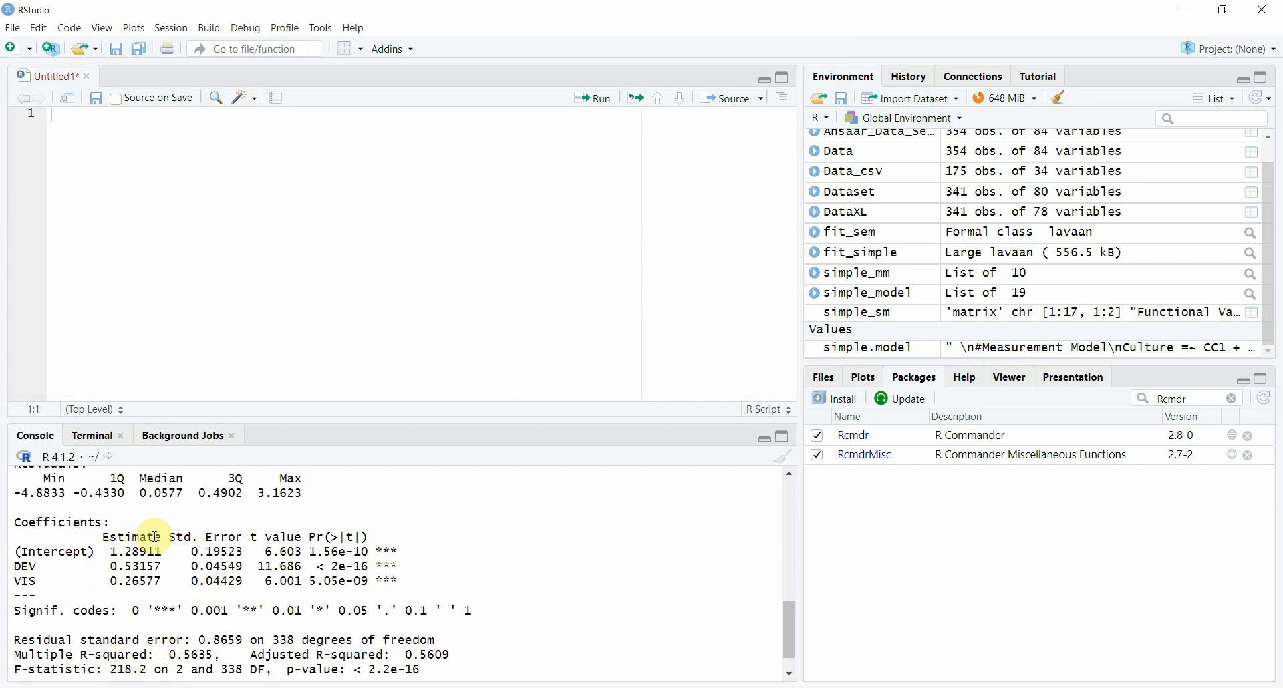
drag(785, 610, 816, 623)
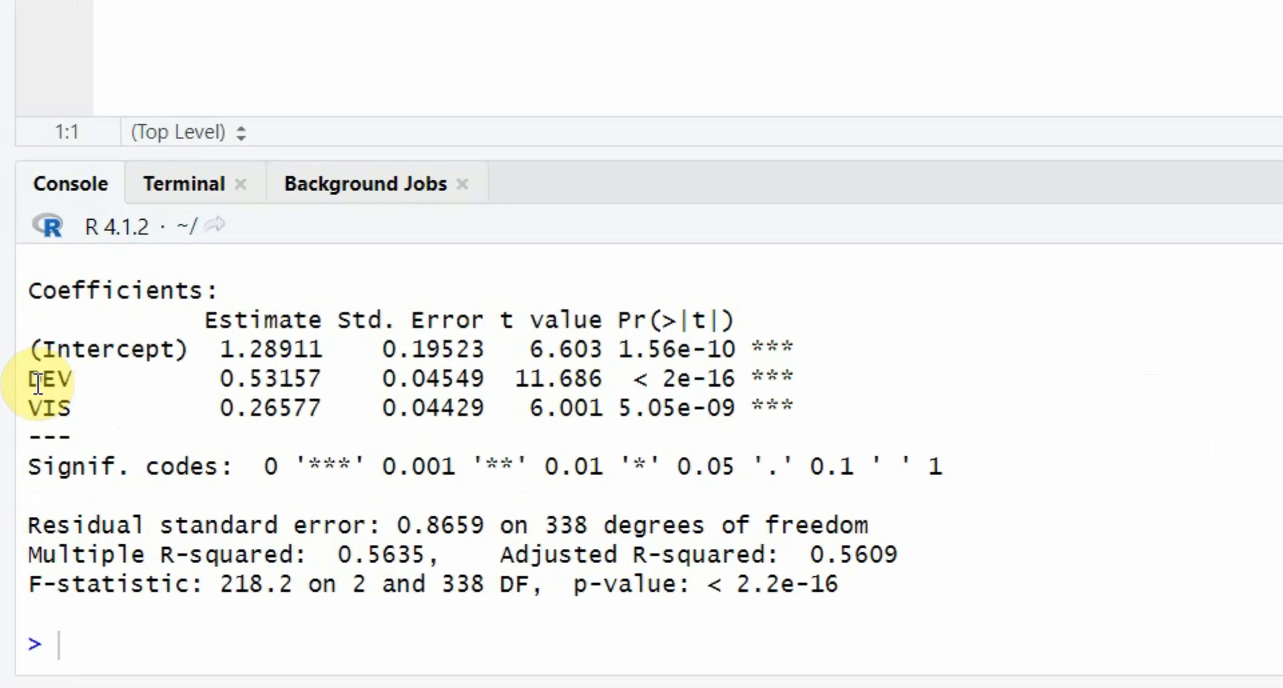
drag(39, 382, 626, 378)
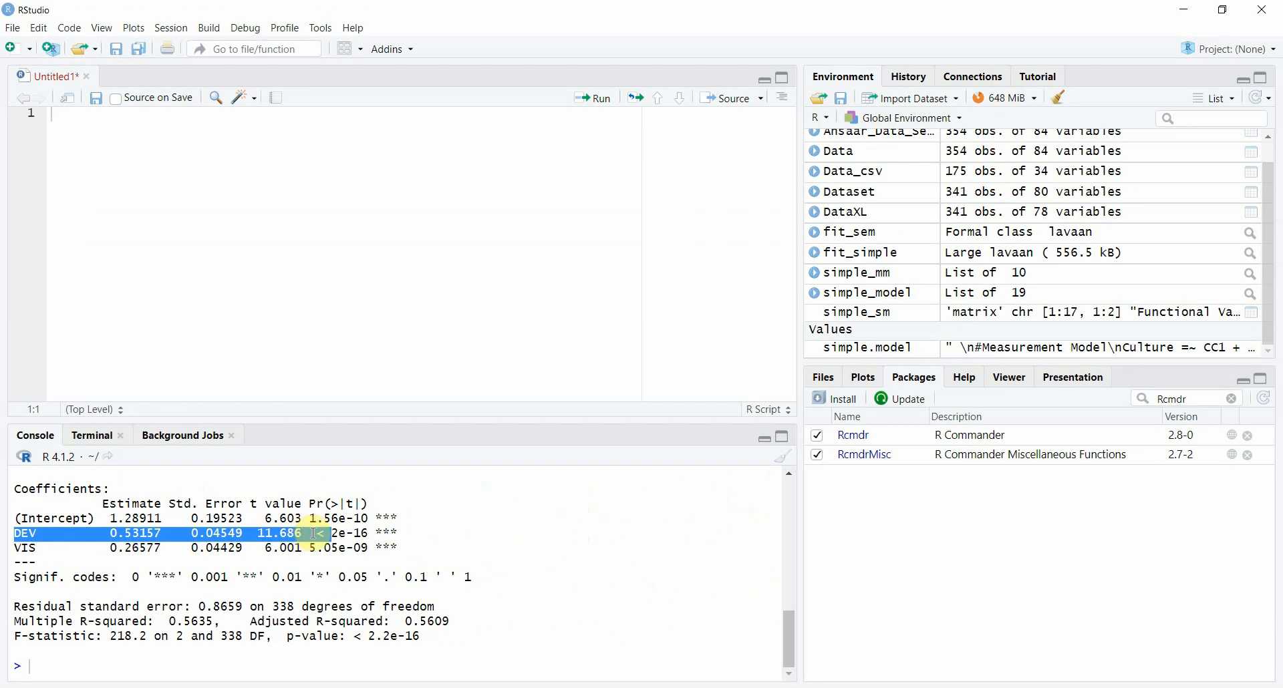
drag(313, 534, 400, 531)
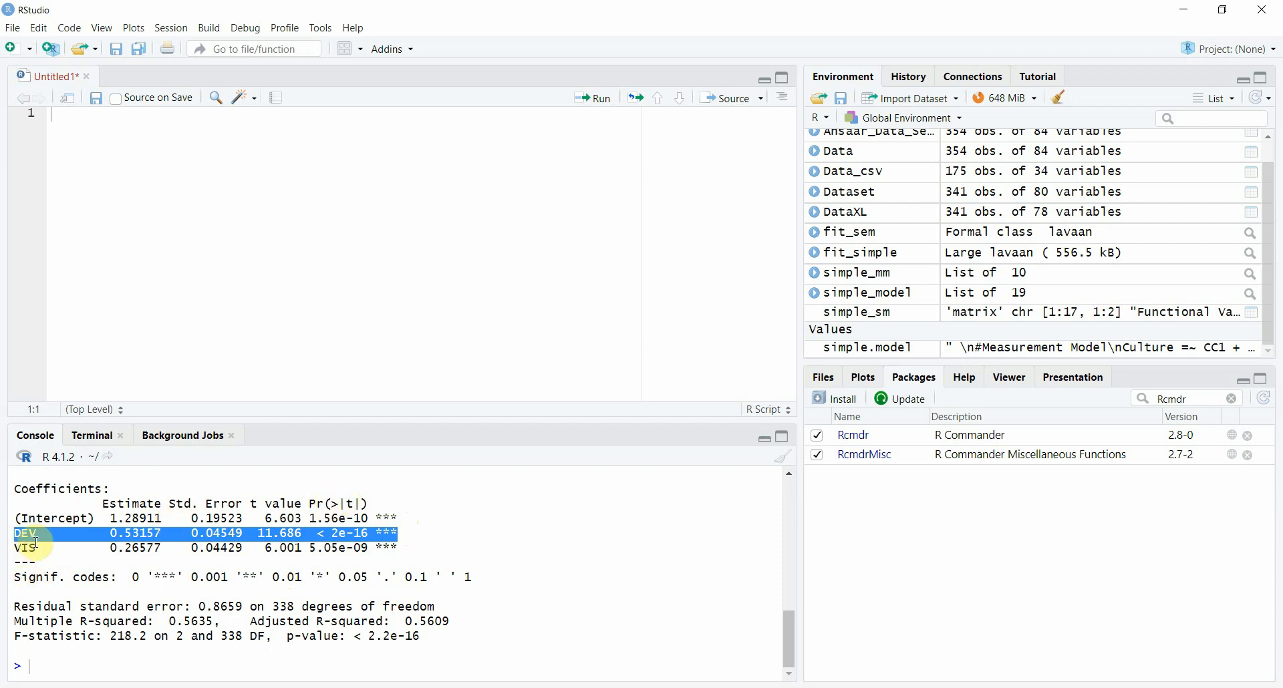
drag(23, 544, 412, 550)
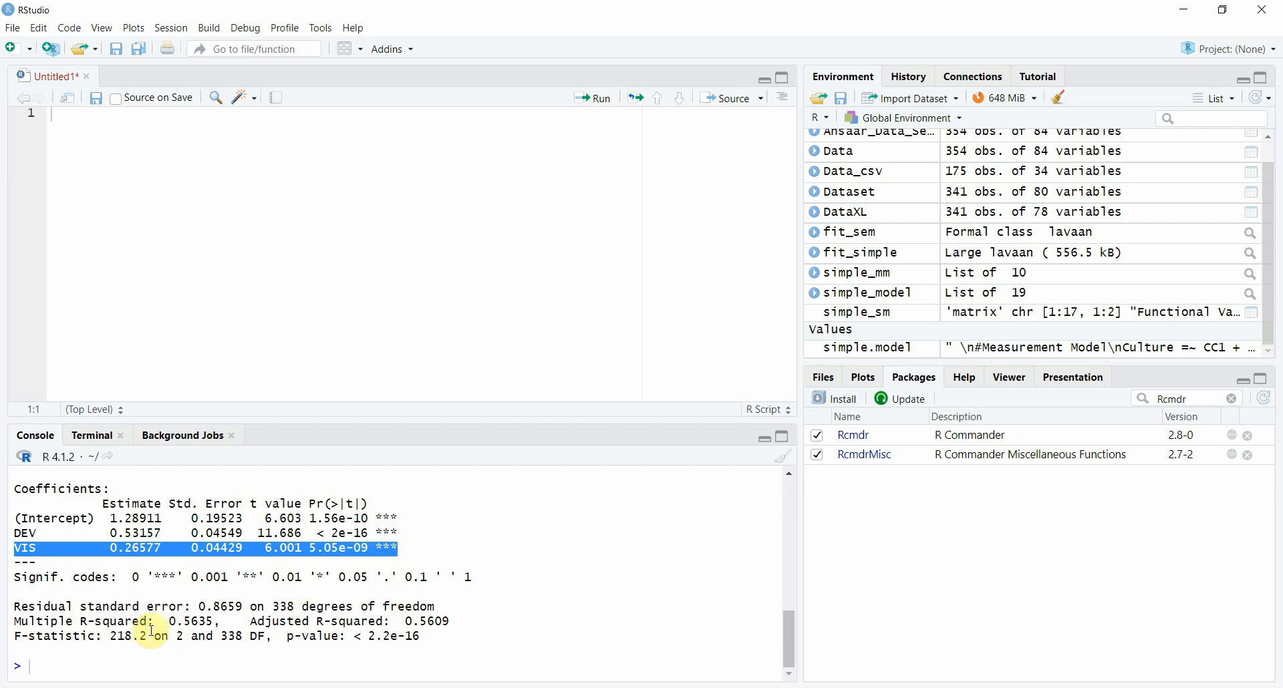
drag(185, 622, 213, 622)
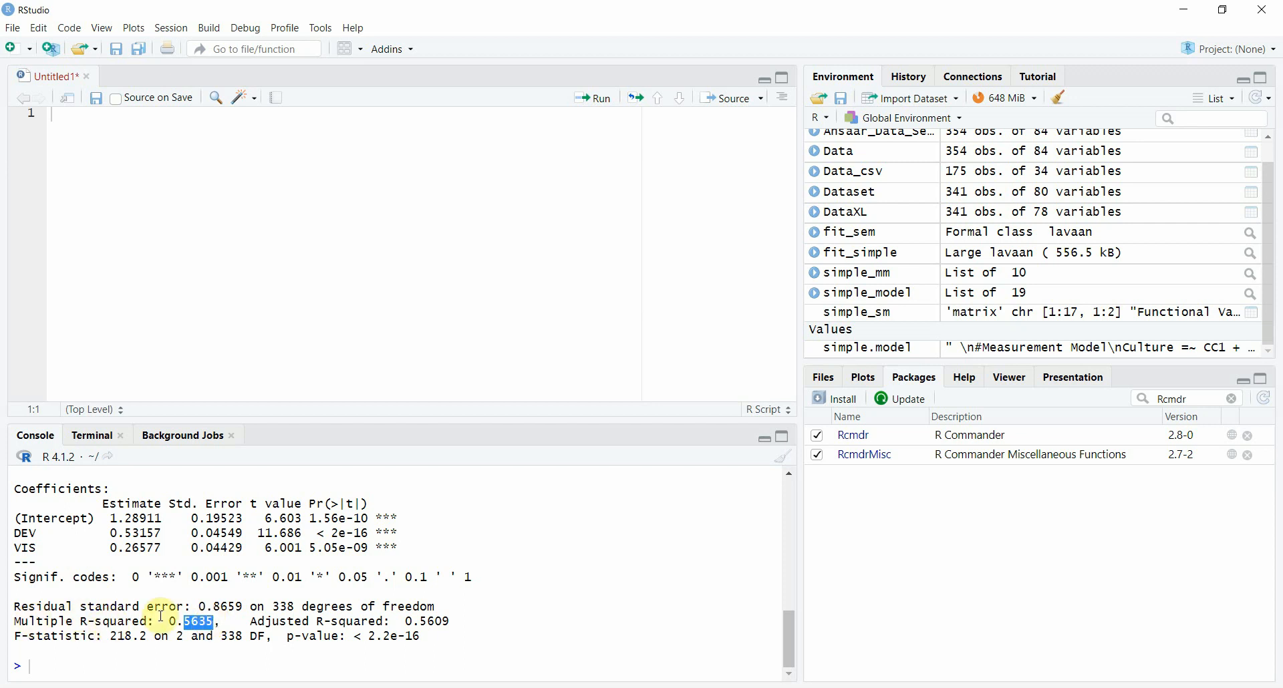
Step: Enlarge the console pane and examine the full regression summary, including the p-value for VIS
drag(532, 421, 529, 265)
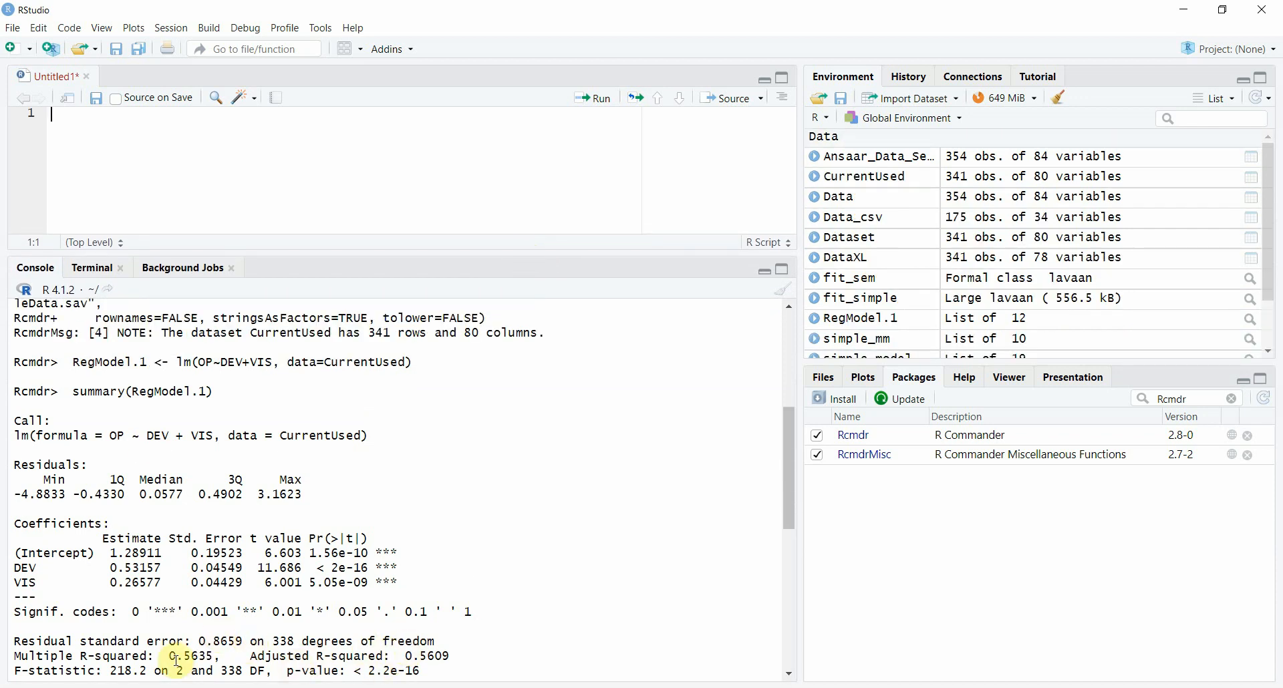
scroll(144, 664, down, 1)
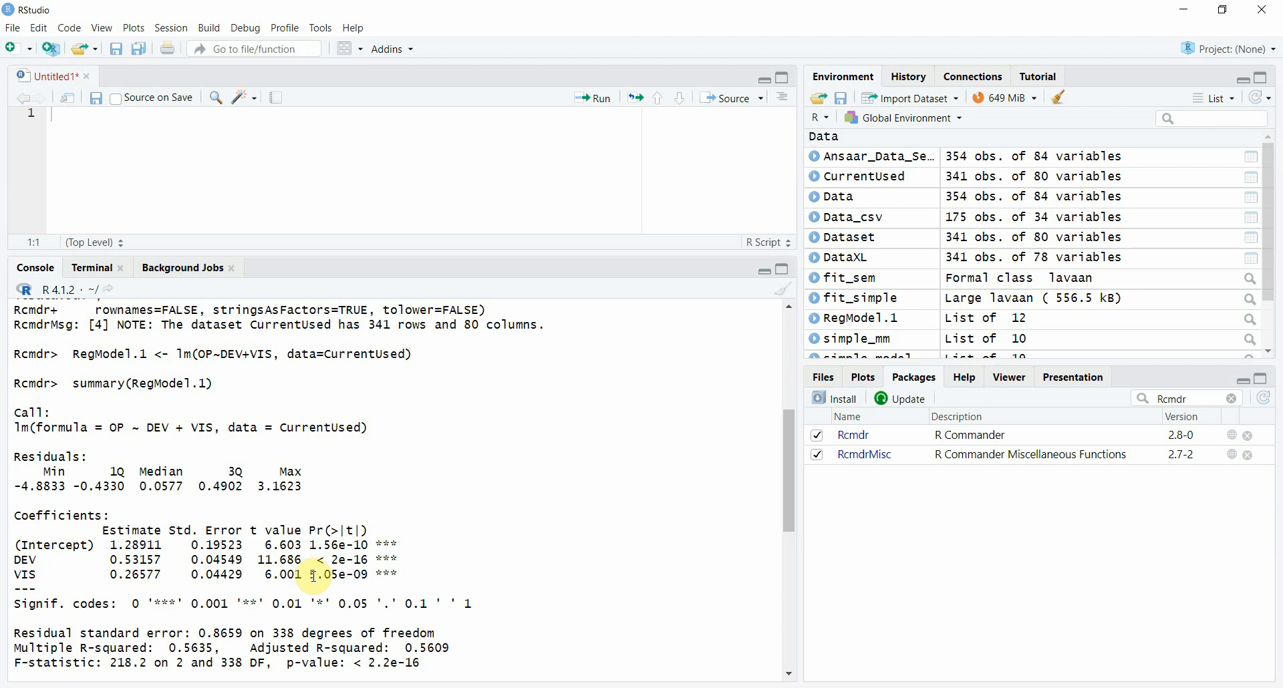
drag(313, 576, 368, 576)
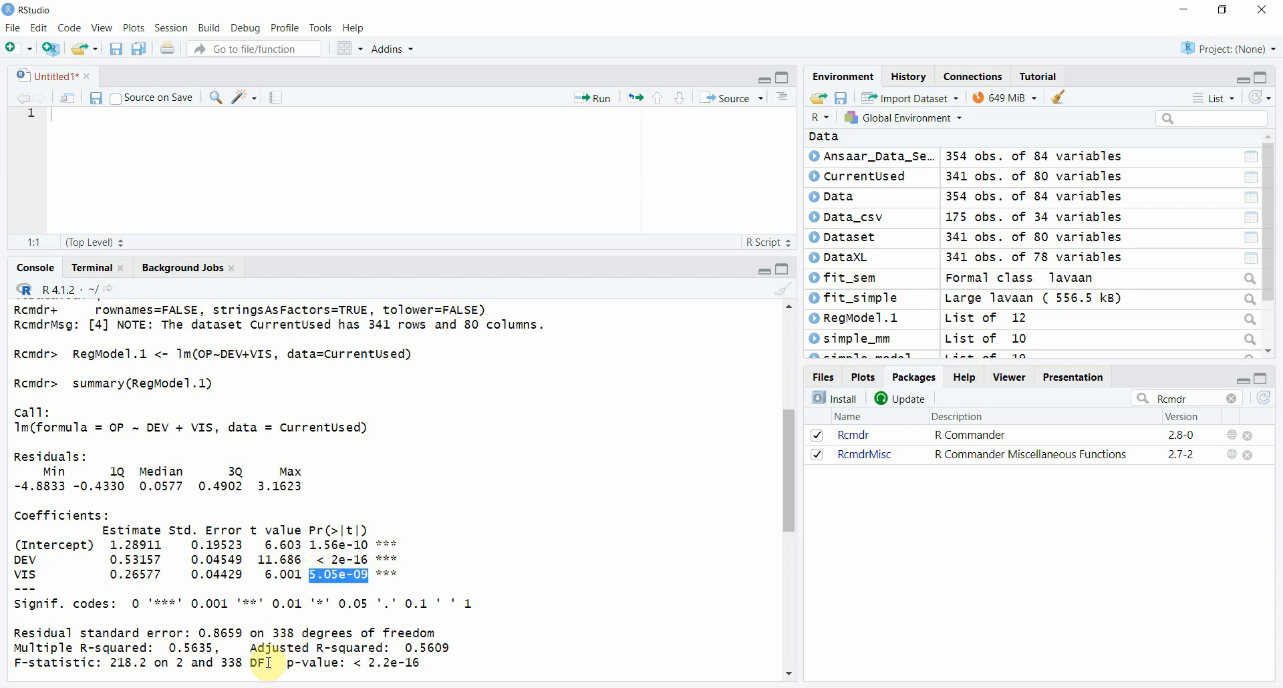
Step: Switch to the blank Excel workbook and enter the VIS p-value 5.05E-09 in cell A1
click(250, 687)
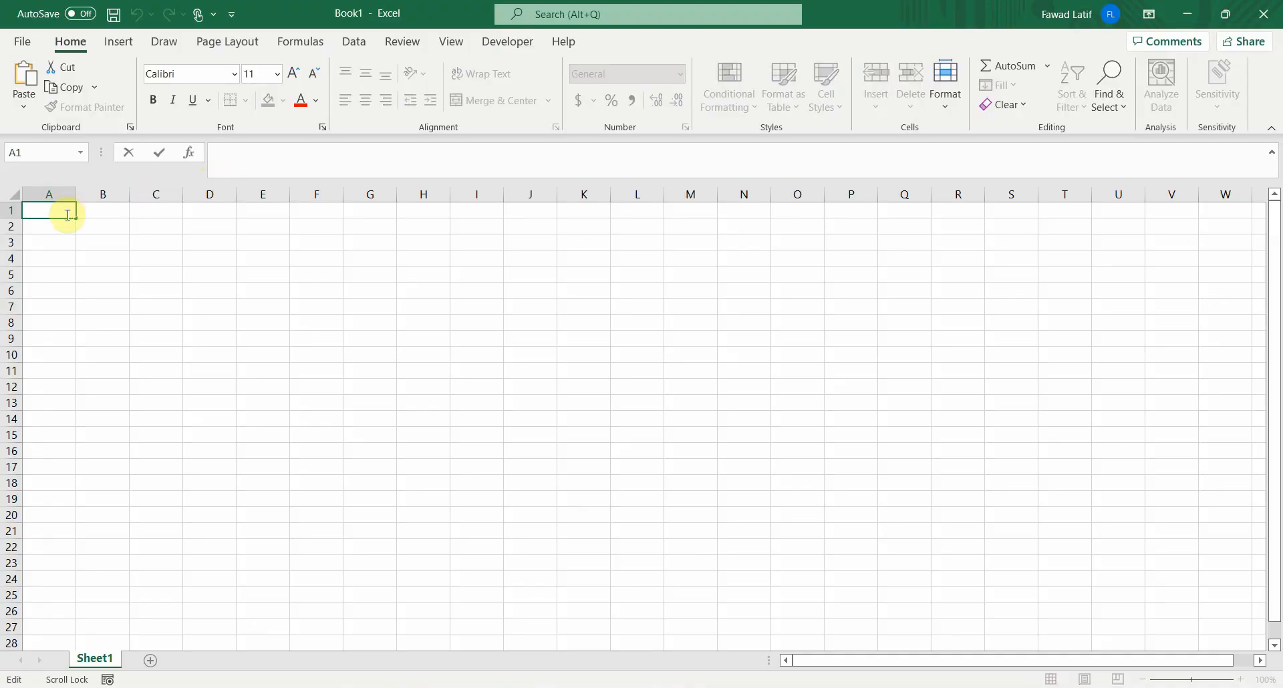
text(5.05E-09)
key(Return)
Step: Format cell A1 as Number with 3 decimal places and examine its full decimal value
click(58, 211)
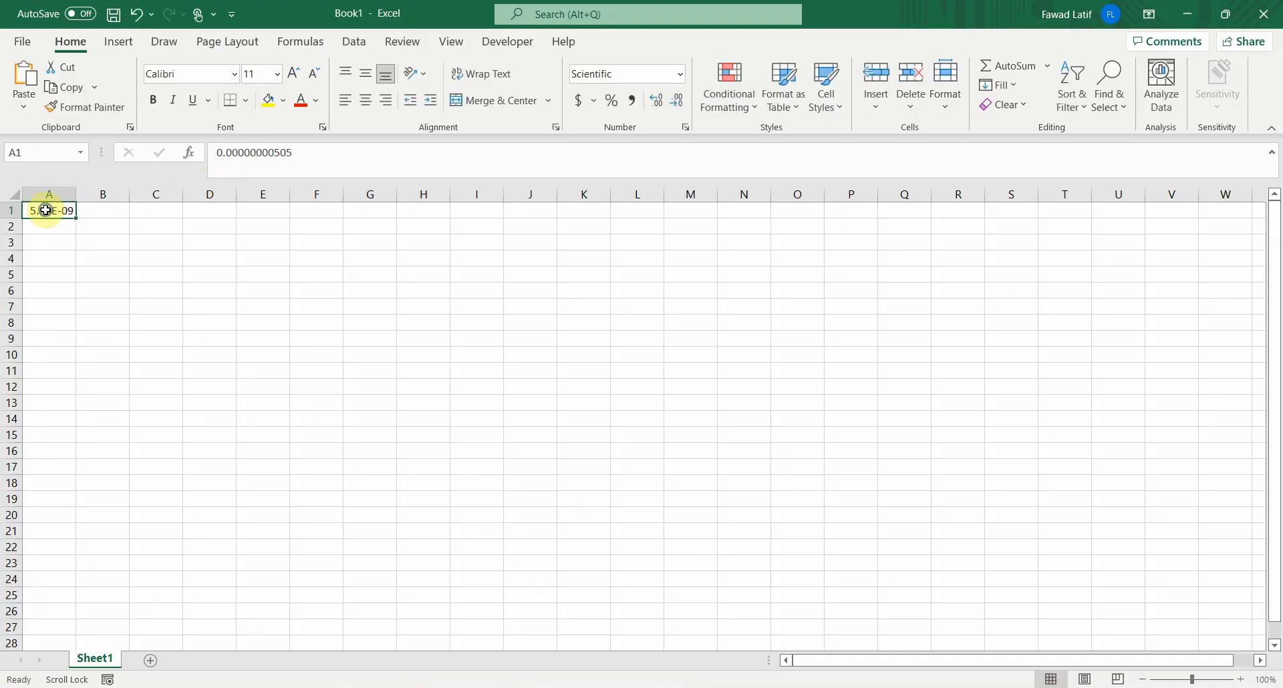
right_click(48, 209)
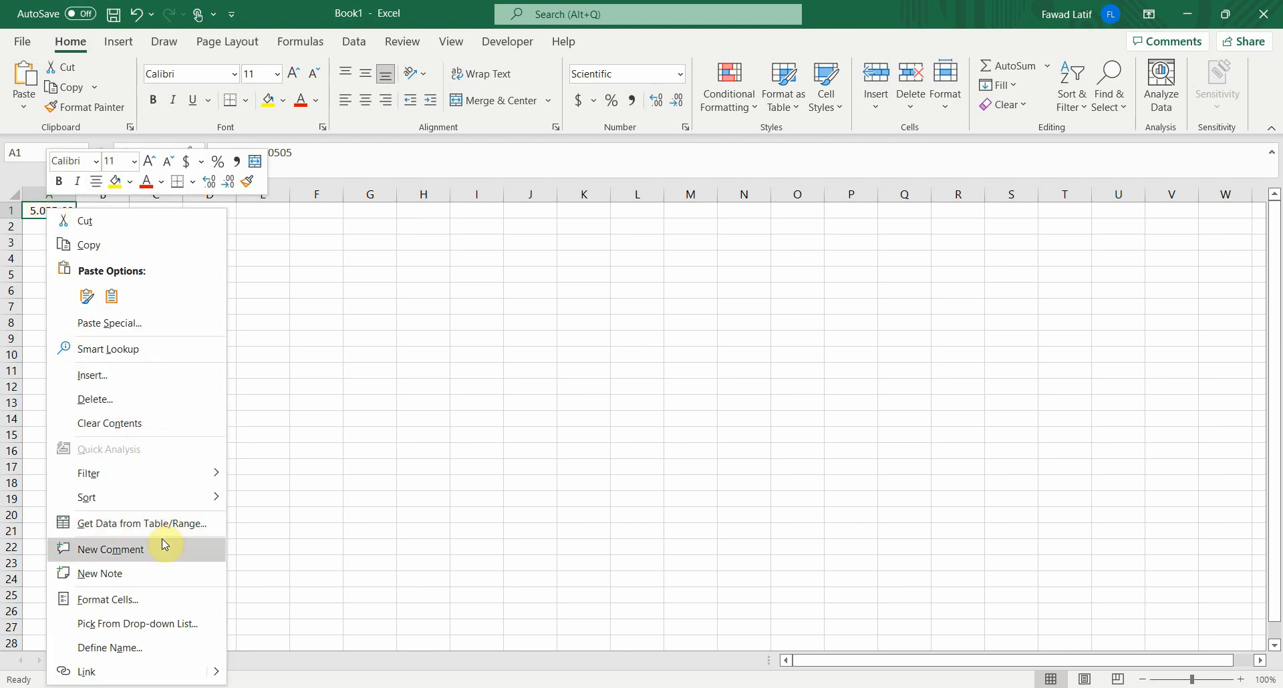
click(160, 605)
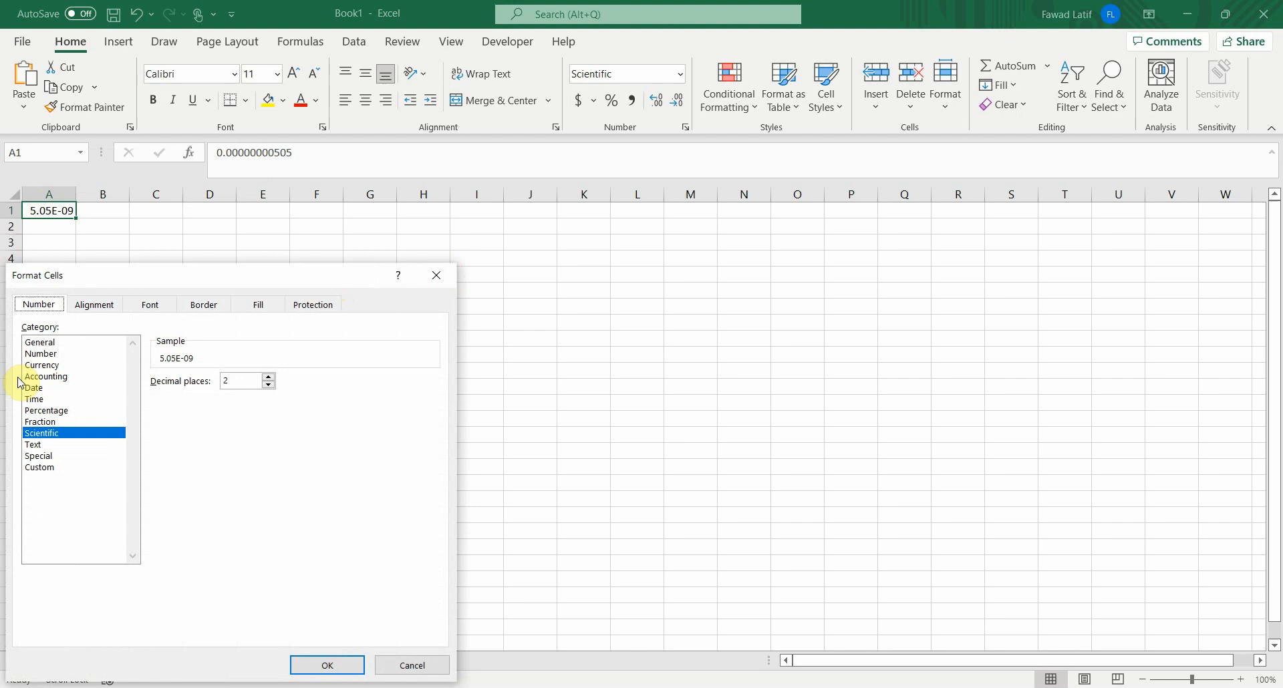
click(44, 353)
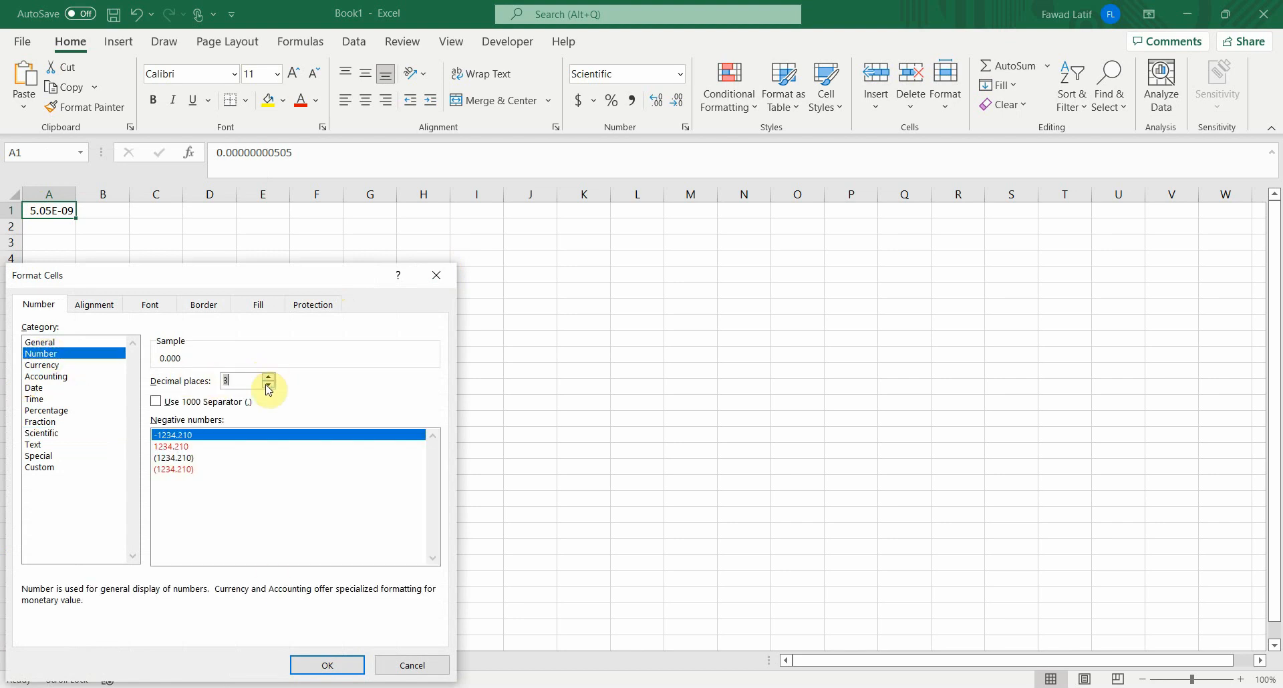
click(321, 666)
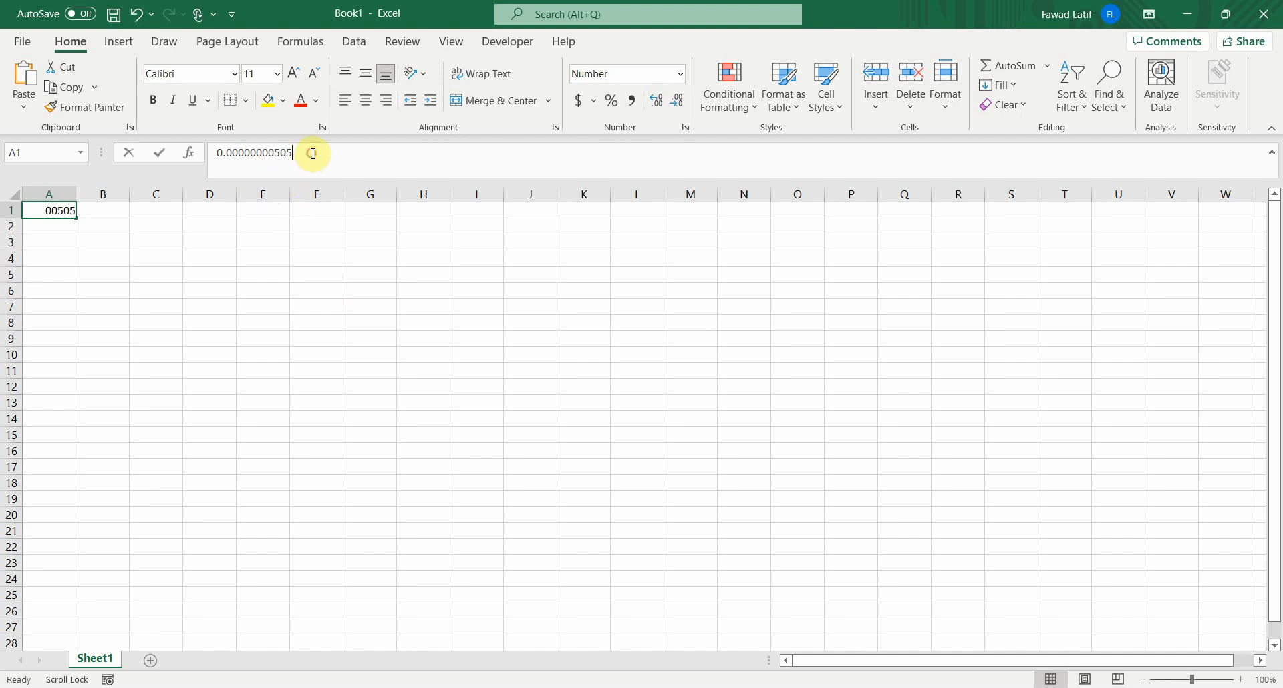
drag(312, 153, 171, 152)
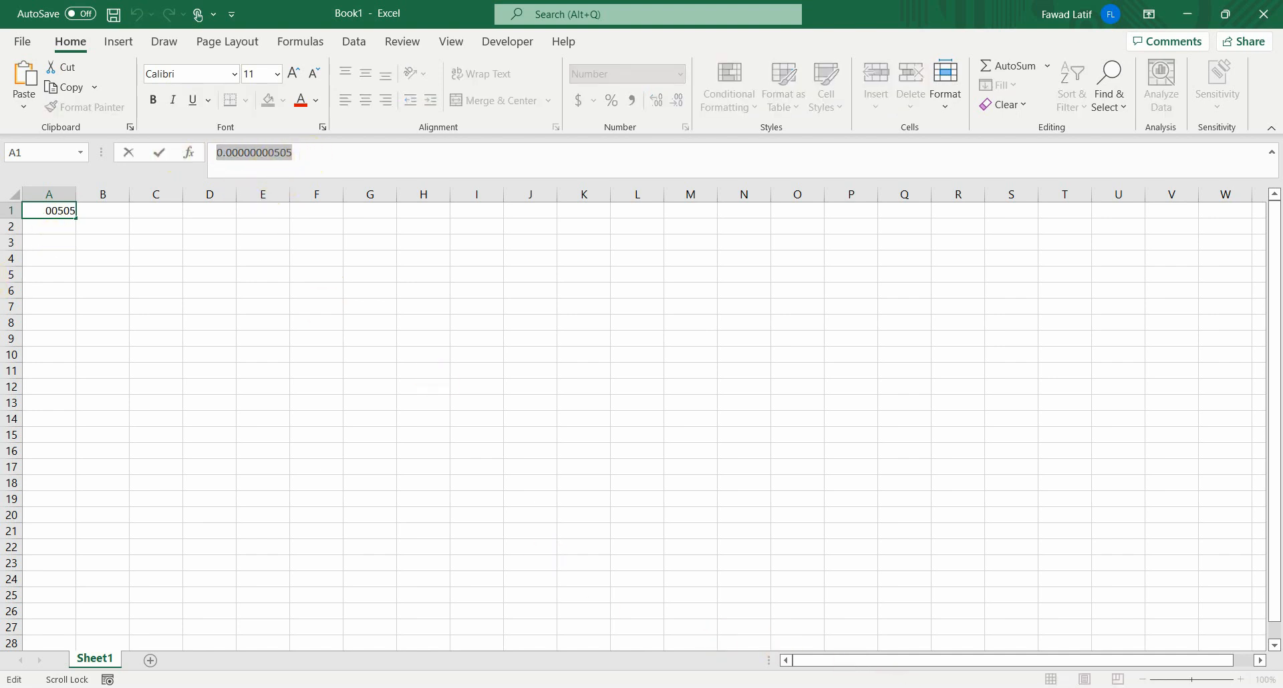
Step: Switch back to the RStudio console and examine the p-value of VIS in the regression summary
click(928, 687)
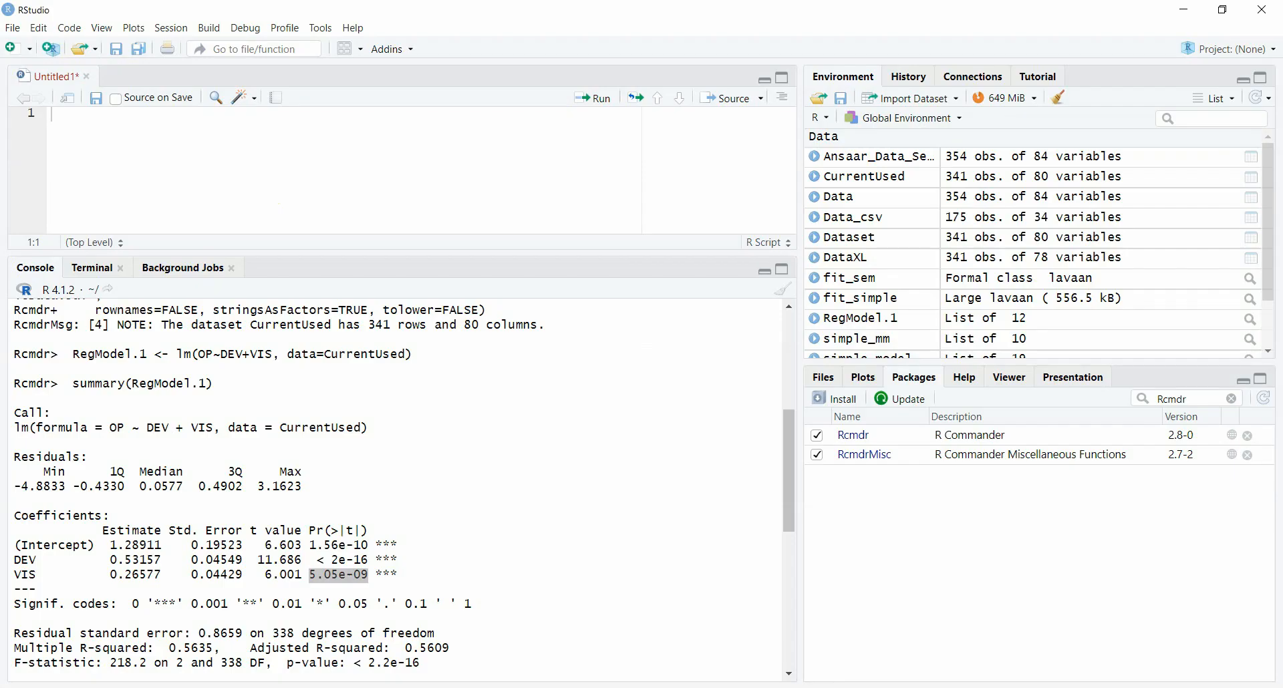
drag(309, 574, 368, 574)
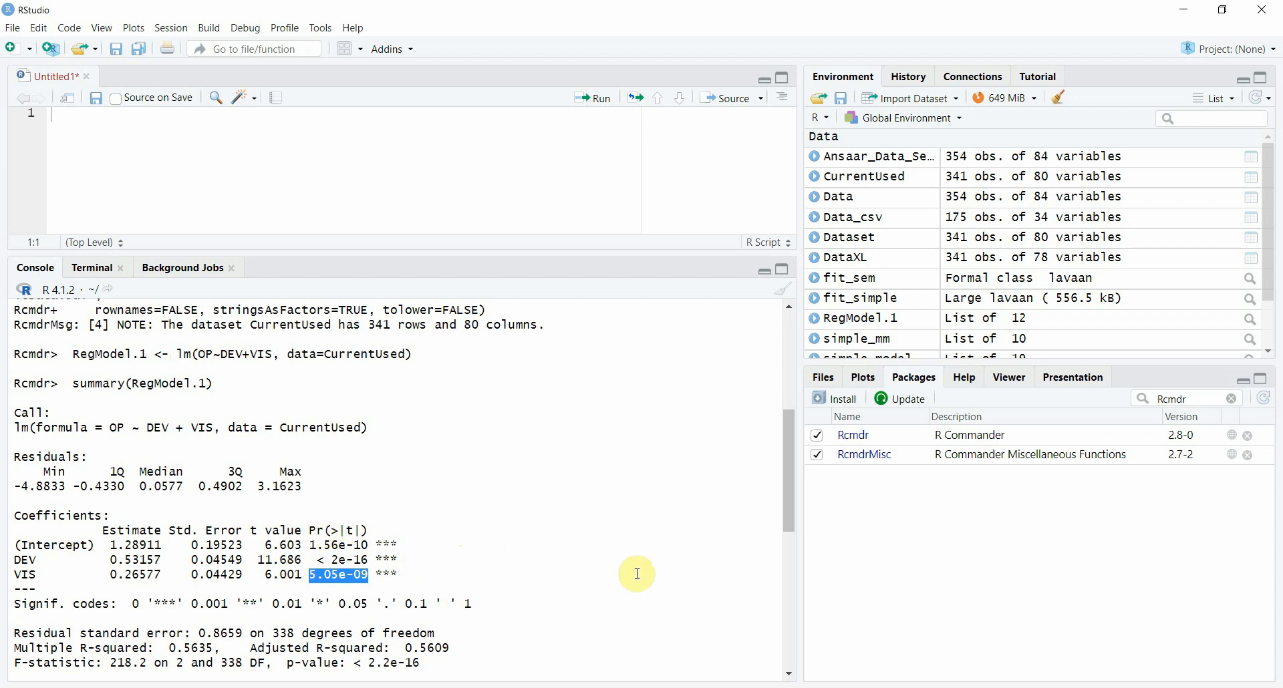
key(alt+Tab)
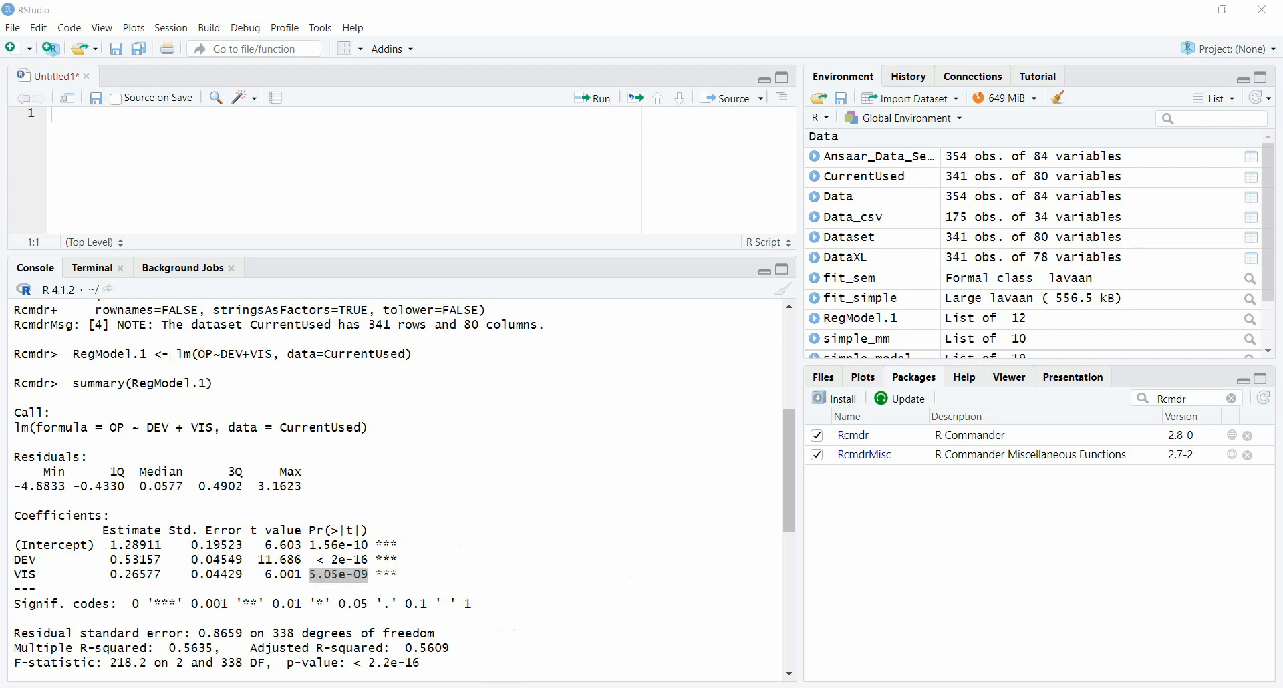
Step: Open the Word document Reporting Regression - R.docx from File Explorer
key(super+e)
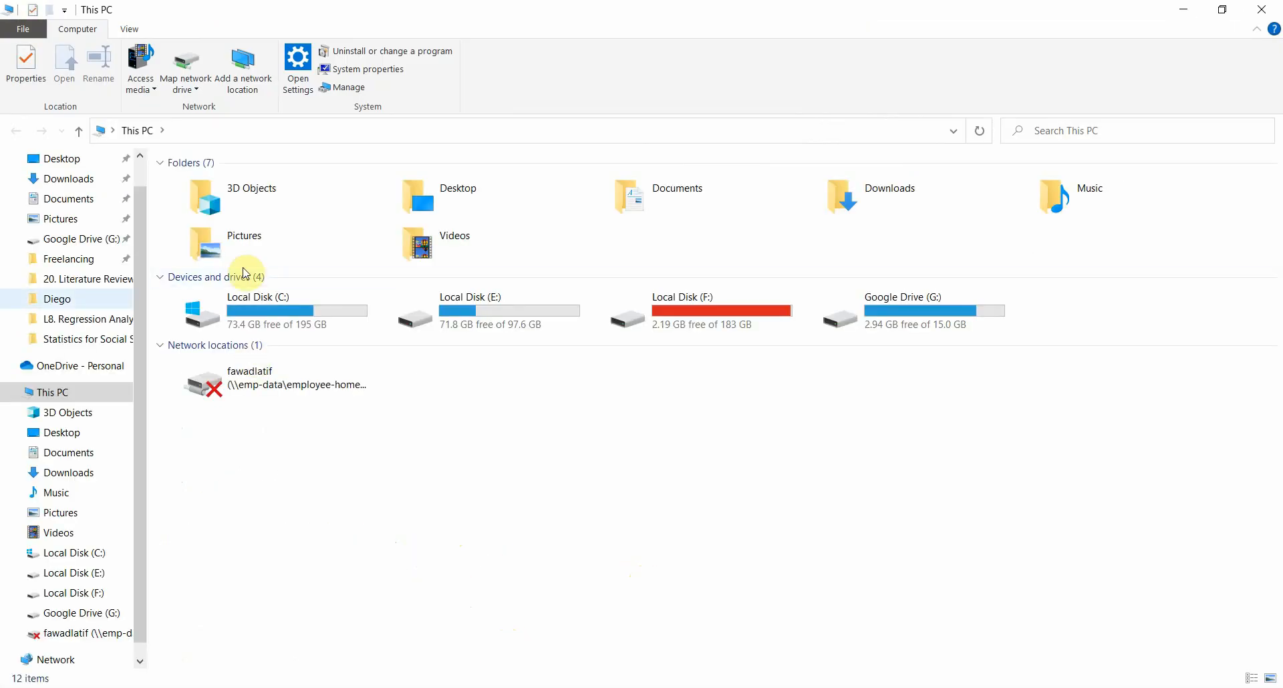
double_click(304, 238)
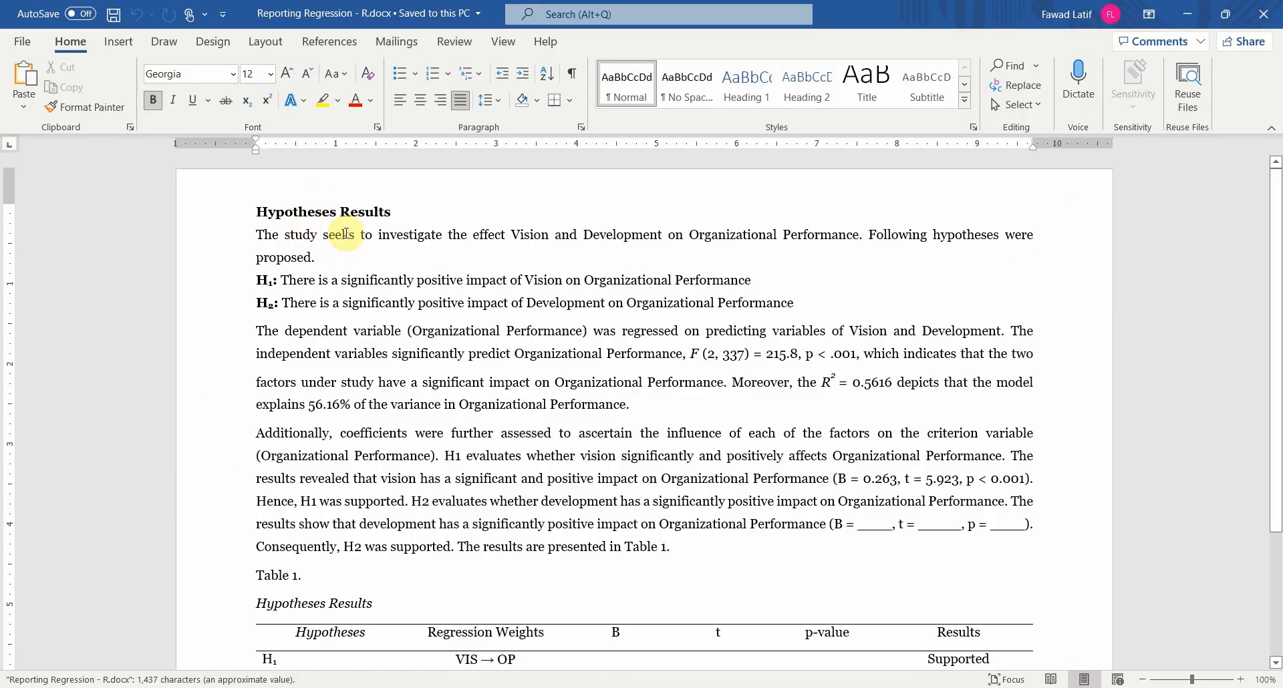
mouse_move(1279, 275)
mouse_down()
mouse_move(1279, 357)
mouse_move(1279, 282)
mouse_up()
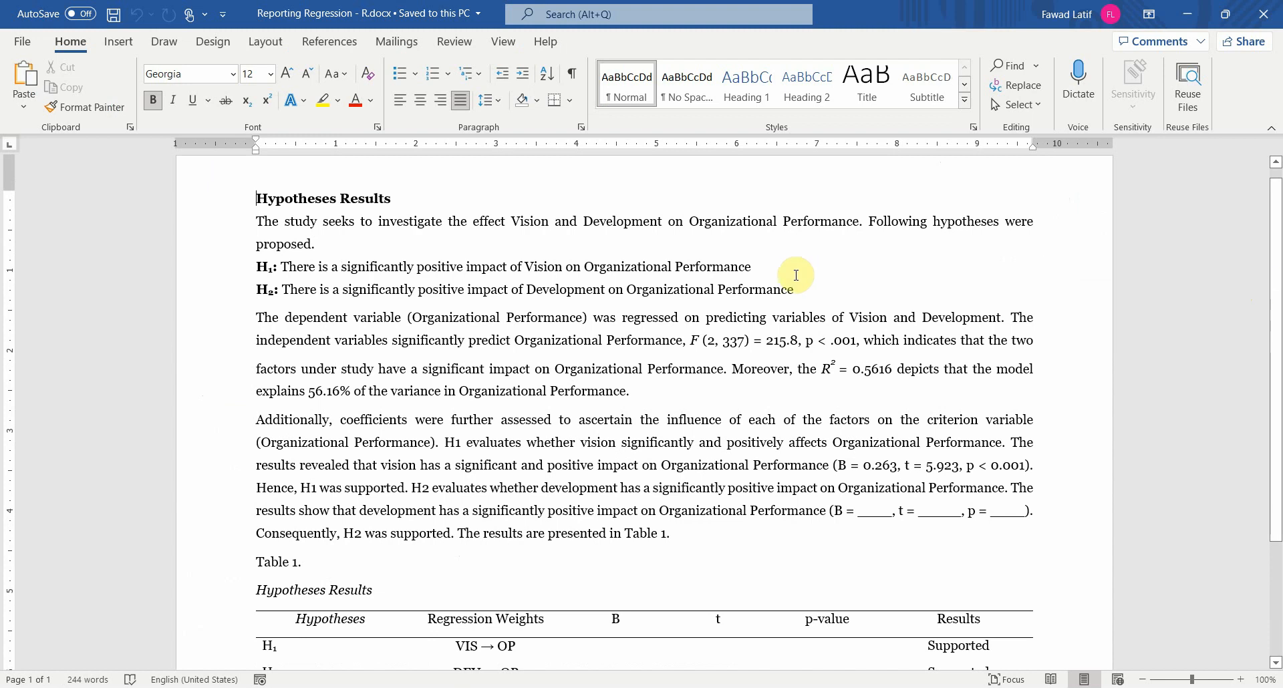
Step: Examine the study's purpose statement and the two hypotheses H1 and H2 in the report
triple_click(524, 252)
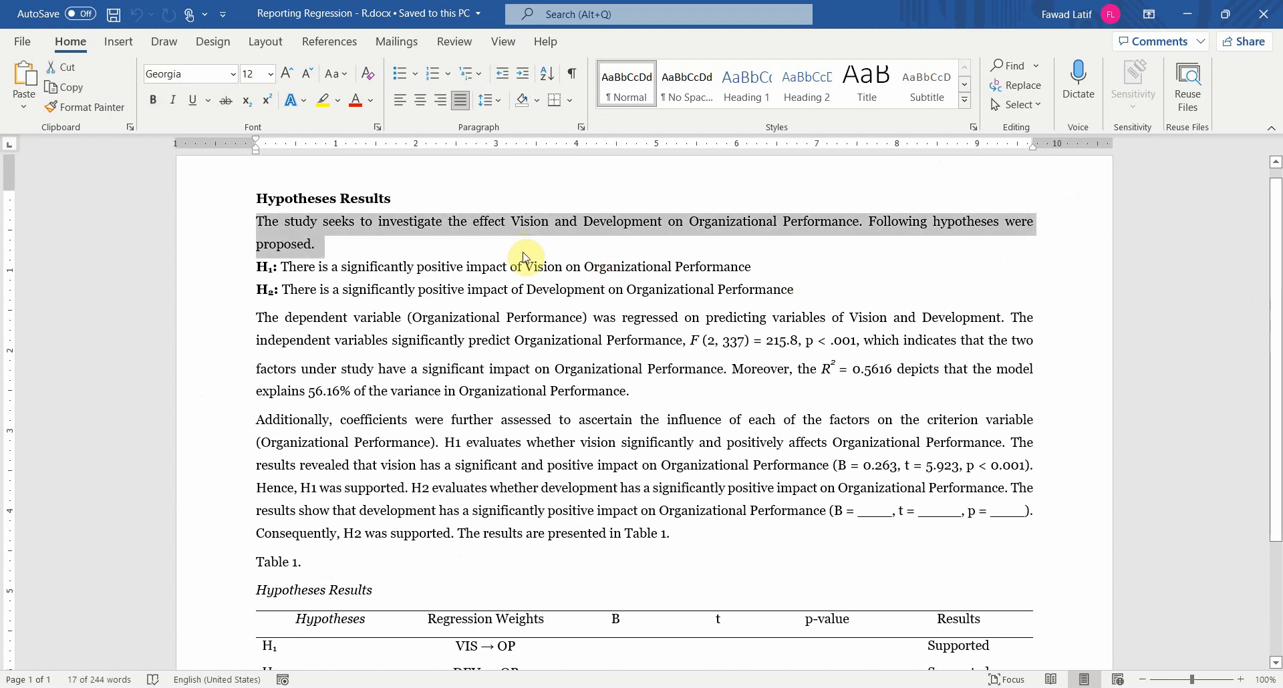
click(524, 254)
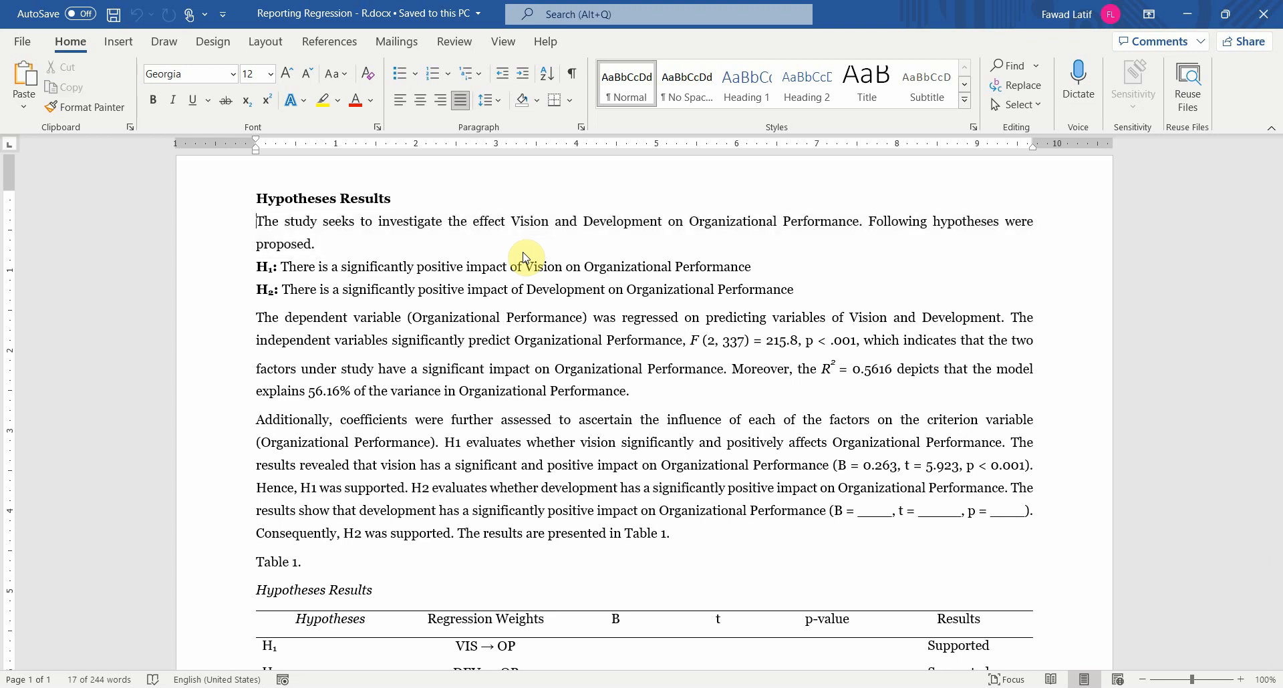
triple_click(524, 253)
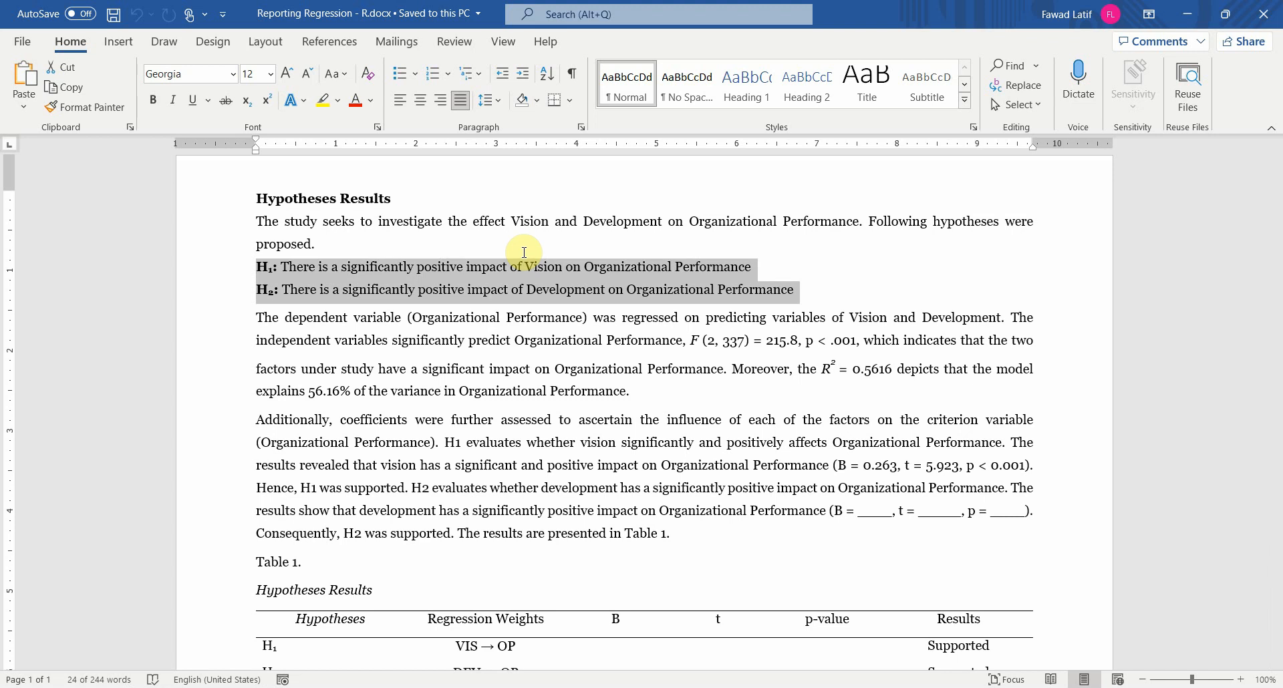
key(Right)
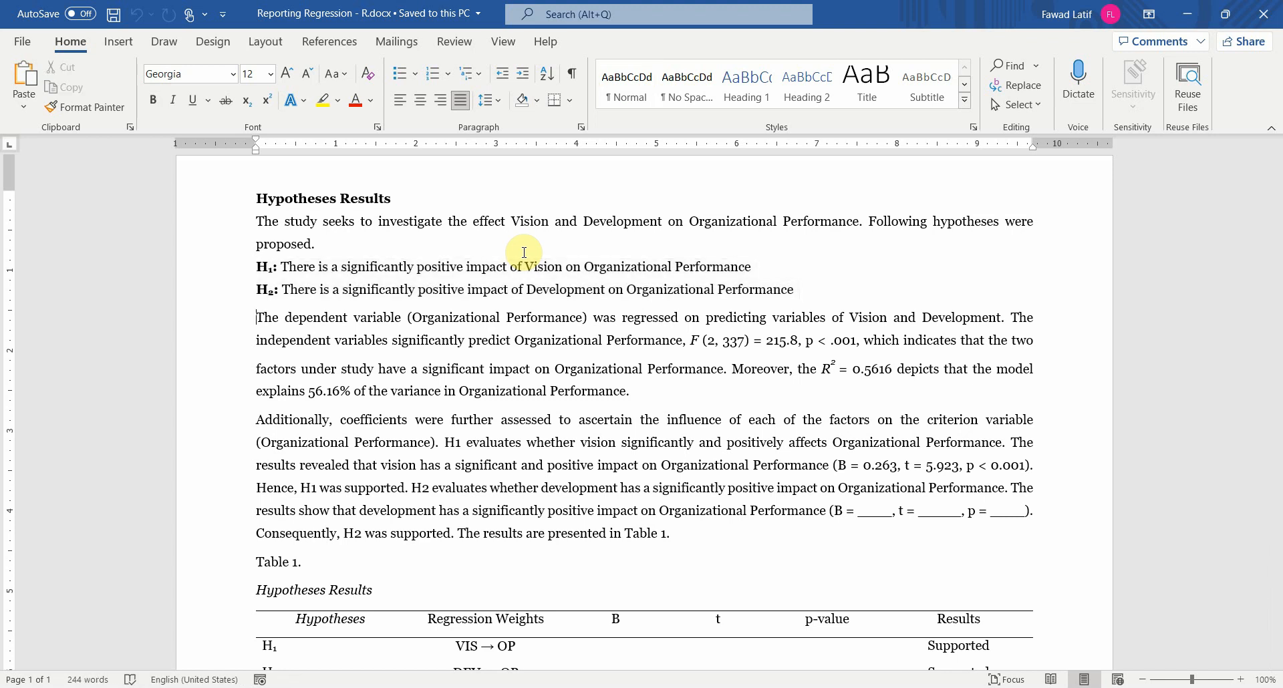
Step: Examine the paragraph on the overall regression result up to the reported F statistic and its degrees of freedom
key(shift+Right)
key(shift+Right)
key(shift+Right)
key(shift+Right)
key(shift+Right)
key(shift+Right)
key(shift+Right)
key(shift+Right)
key(shift+Right)
key(shift+Right)
key(shift+Right)
key(shift+Right)
key(shift+Right)
key(shift+Right)
key(shift+Right)
key(shift+Right)
key(shift+Right)
key(shift+Right)
key(shift+Right)
key(shift+Right)
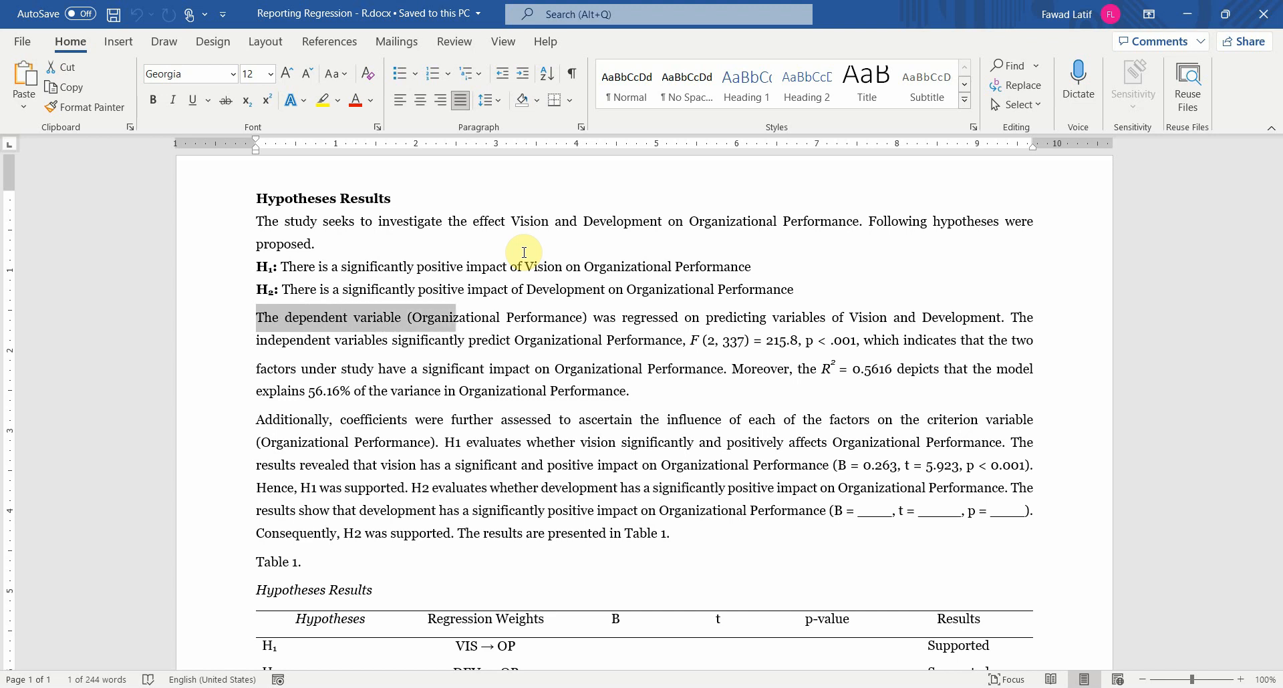
key(shift+Right)
key(shift+Right)
key(shift+Right)
key(shift+Right)
key(shift+Right)
key(shift+Right)
key(shift+Right)
key(shift+Right)
key(shift+Right)
key(shift+Right)
key(shift+Right)
key(shift+Right)
key(shift+Right)
key(shift+Right)
key(shift+Right)
key(shift+Right)
key(shift+Right)
key(shift+Right)
key(shift+Right)
key(shift+Right)
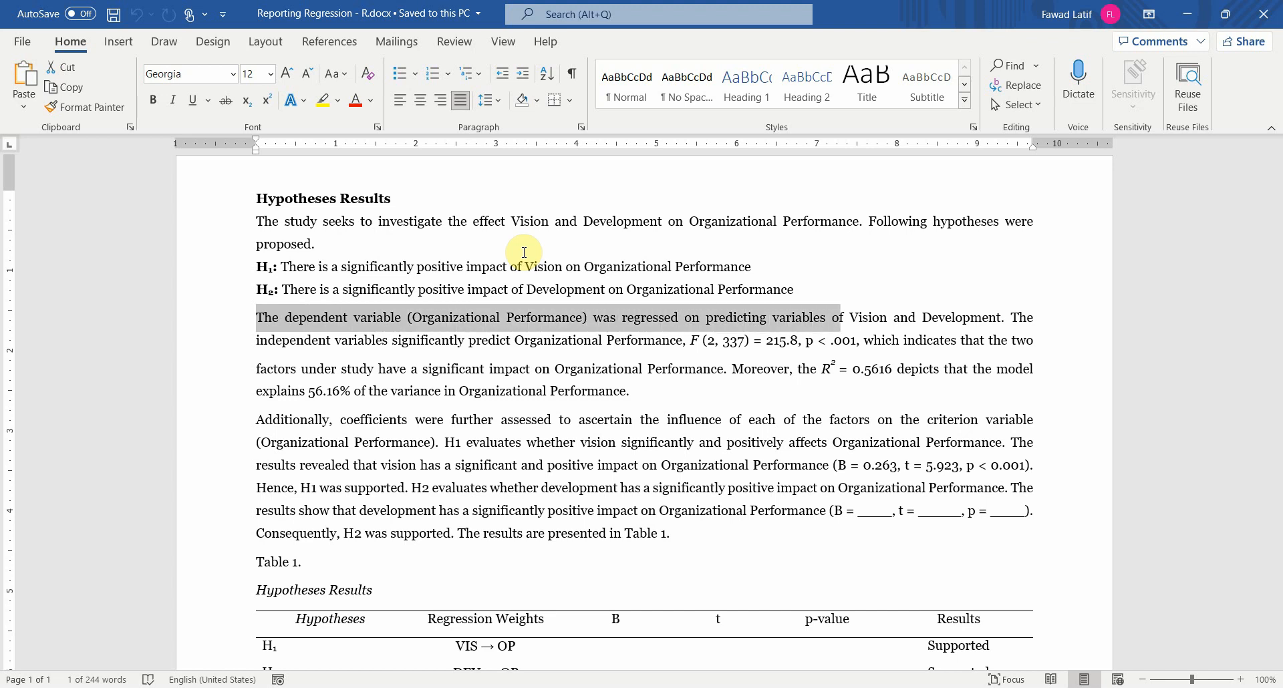
key(shift+Right)
key(shift+Right)
key(shift+Right)
key(shift+Right)
key(shift+Right)
key(shift+Right)
key(shift+Right)
key(shift+Right)
key(shift+Right)
key(shift+Right)
key(shift+Right)
key(shift+Right)
key(shift+Right)
key(shift+Right)
key(shift+Right)
key(shift+Right)
key(shift+Right)
key(shift+Right)
key(shift+Right)
key(shift+Right)
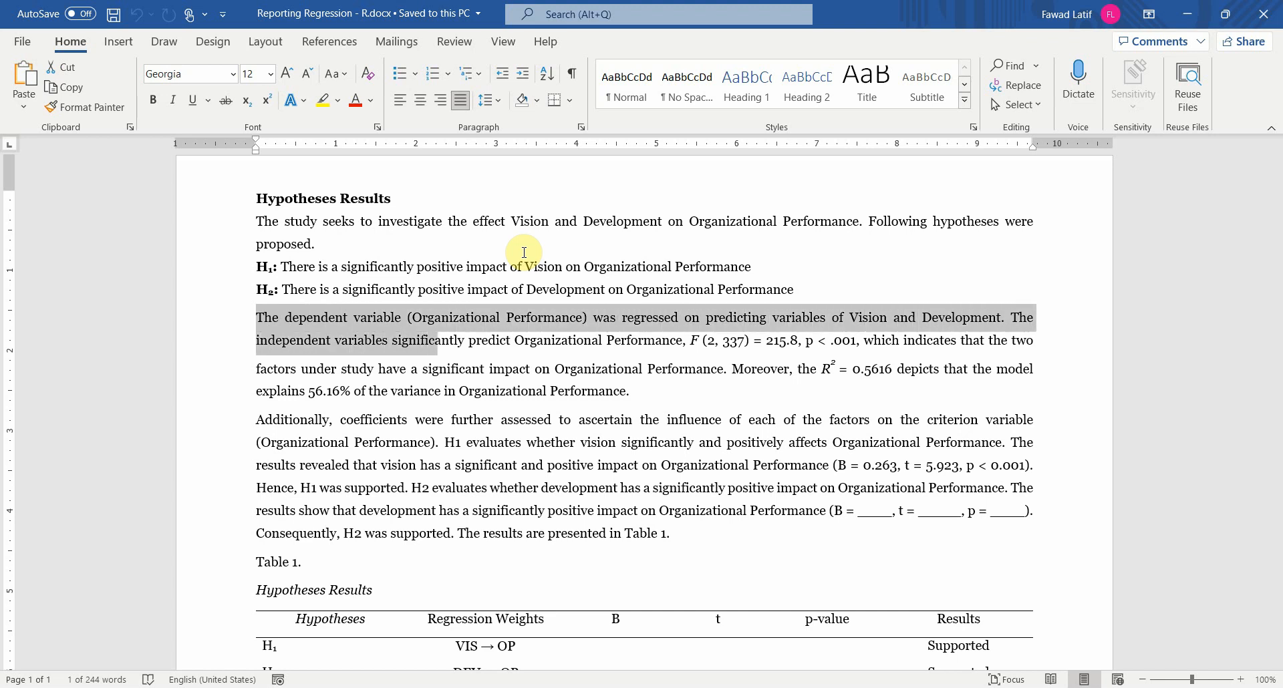
key(shift+Right)
key(shift+Right)
key(shift+Right)
key(shift+Right)
key(shift+Right)
key(shift+Right)
key(shift+Right)
key(shift+Right)
key(shift+Right)
key(shift+Right)
key(shift+Right)
key(shift+Right)
key(shift+Right)
key(shift+Right)
key(shift+Right)
key(shift+Right)
key(shift+Right)
key(shift+Right)
key(shift+Right)
key(shift+Right)
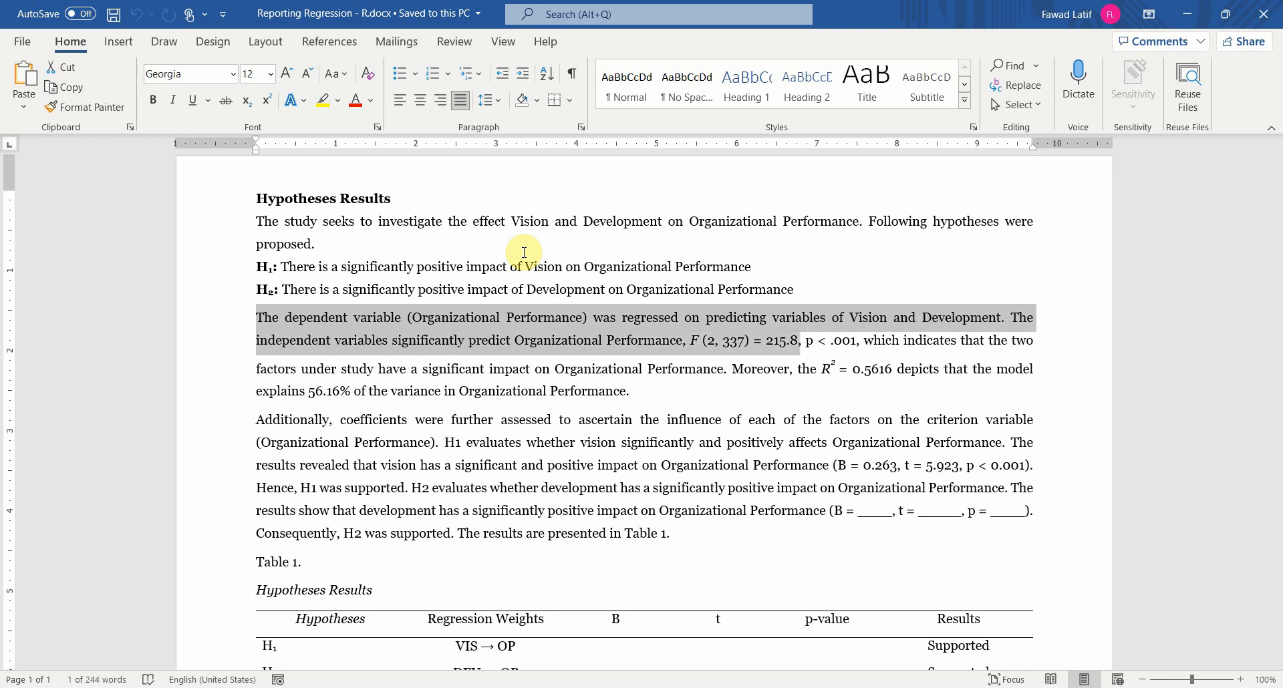
key(shift+Left)
key(shift+Left)
key(shift+Left)
key(shift+Left)
key(shift+Left)
key(shift+Left)
key(shift+Left)
key(shift+Left)
key(shift+Left)
key(shift+Left)
key(shift+Left)
key(shift+Left)
key(shift+Left)
key(shift+Left)
key(shift+Left)
key(shift+Left)
key(shift+Left)
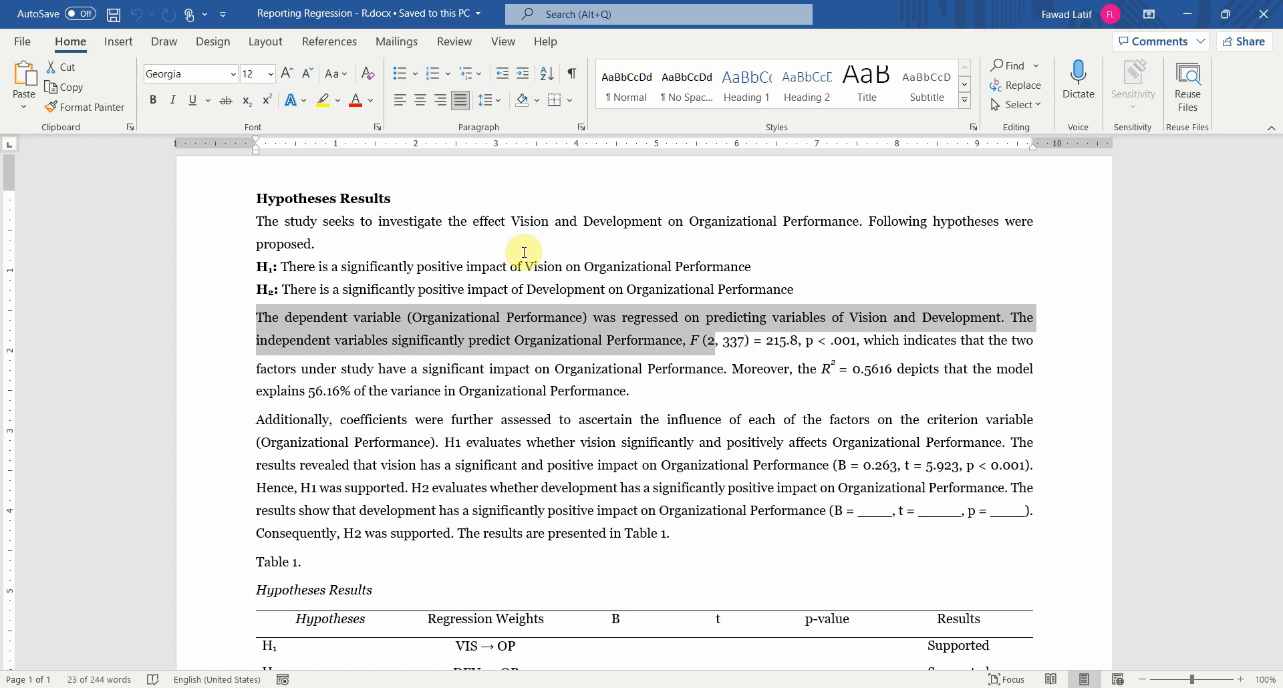
Step: Check the residual degrees of freedom in RStudio and change the second F degrees-of-freedom value in the report to 338
click(739, 340)
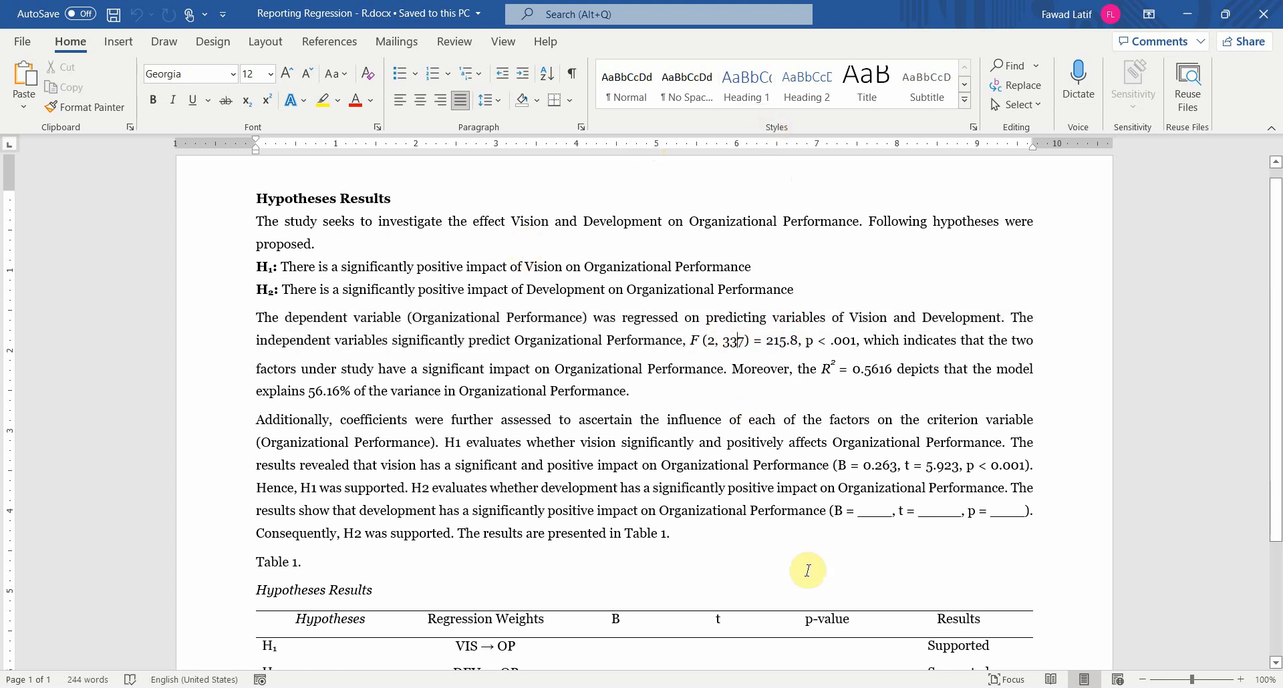
click(827, 687)
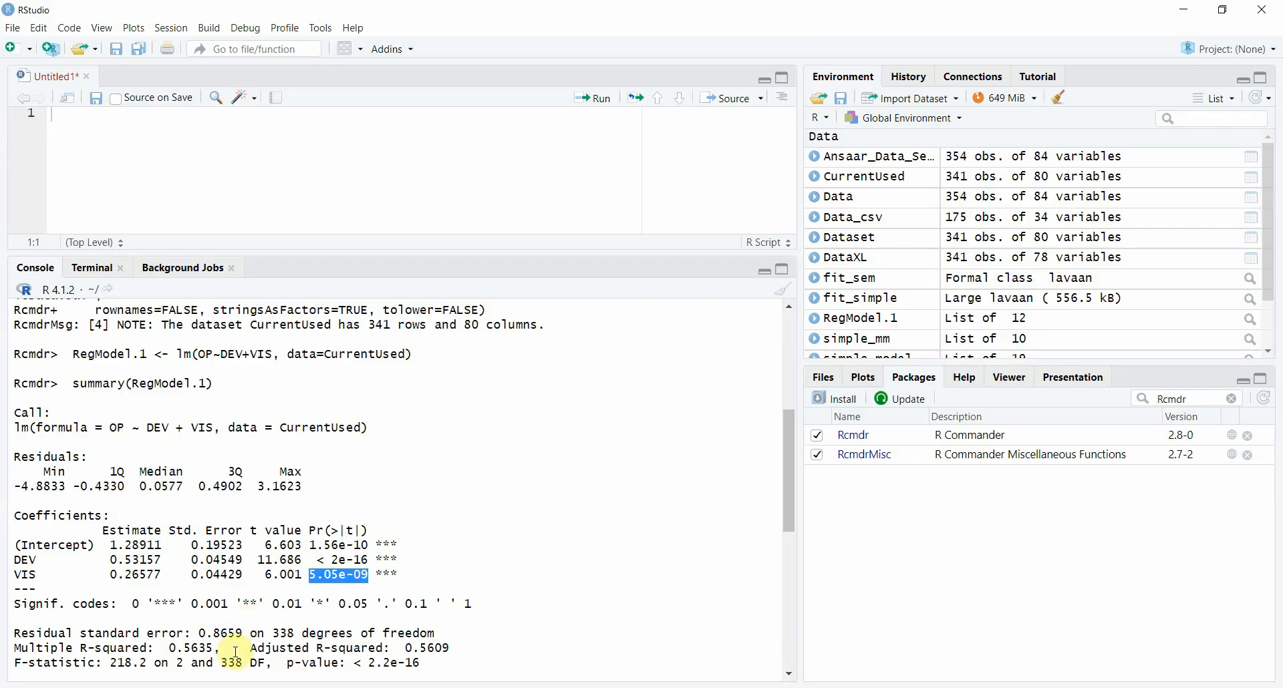
click(953, 685)
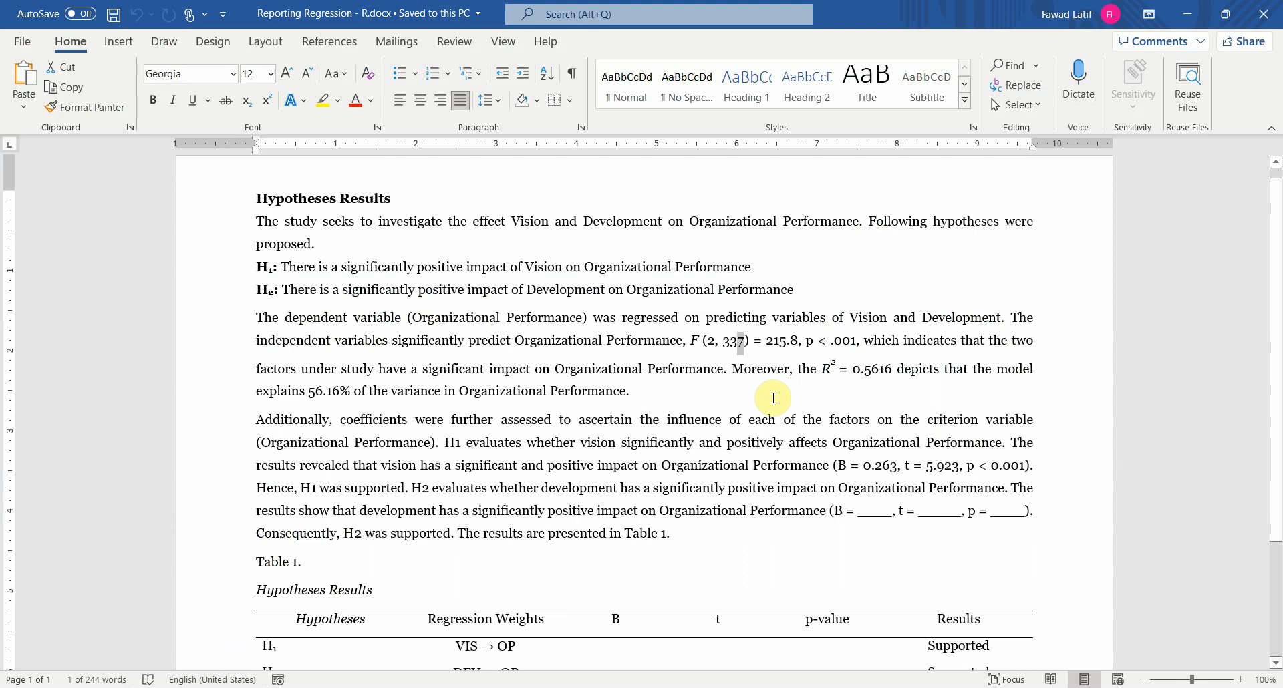
text(8)
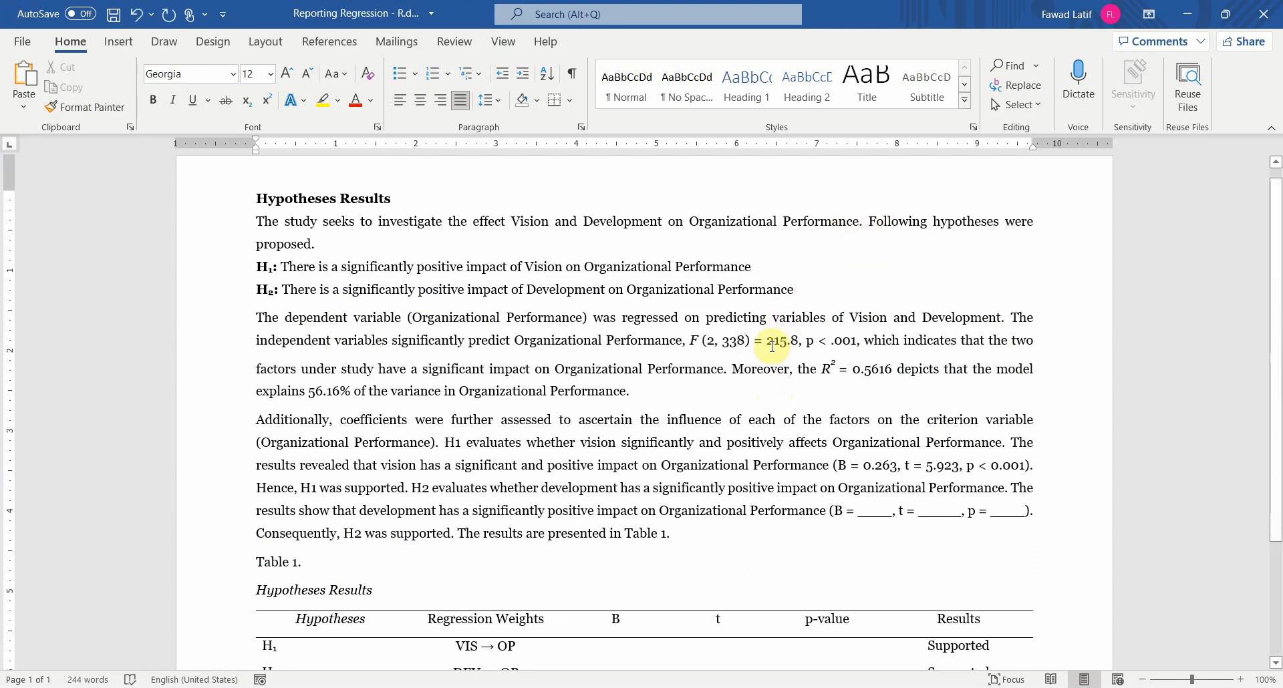
Step: Look up the F-statistic in RStudio and set the reported F value in the Word document to 218.2
click(840, 685)
drag(309, 576, 368, 576)
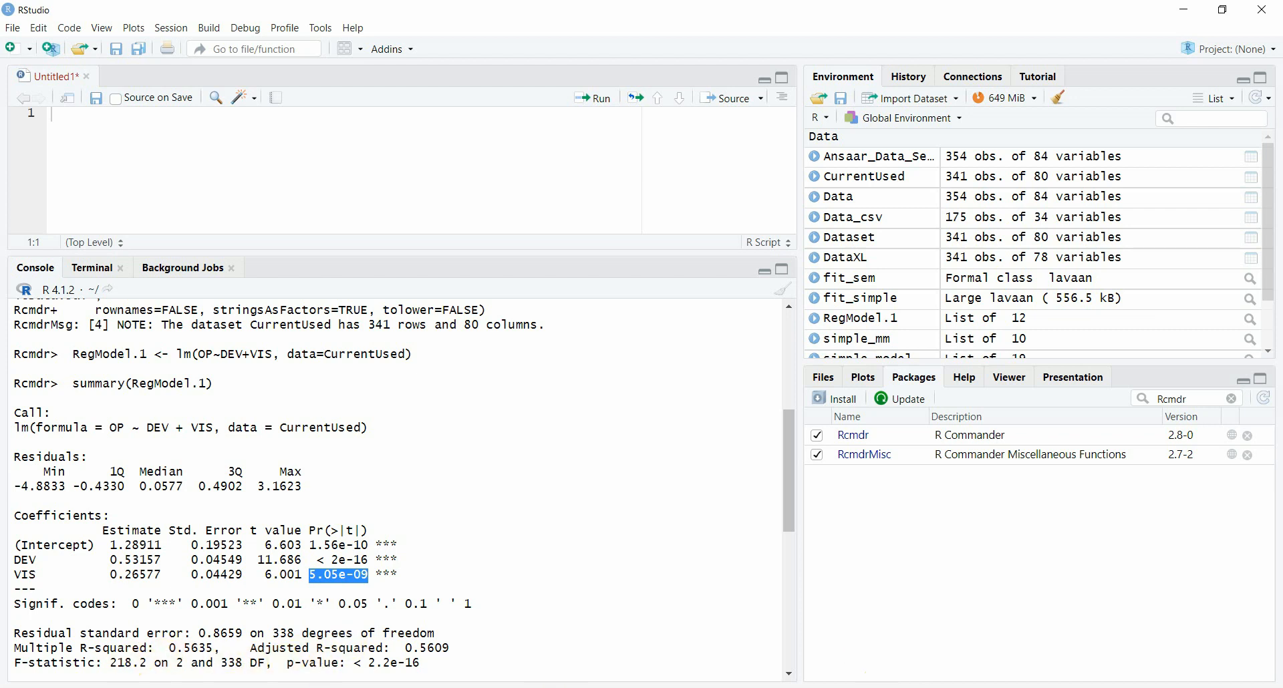
click(863, 686)
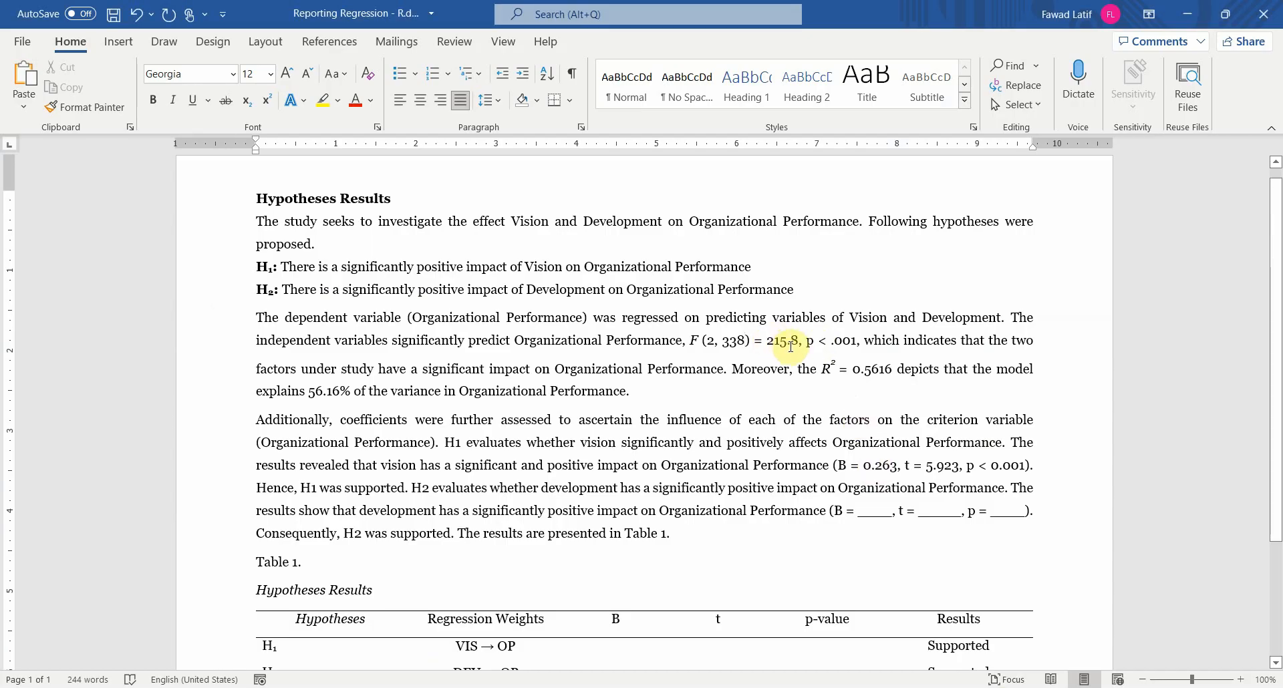
click(791, 342)
key(BackSpace)
text(8.)
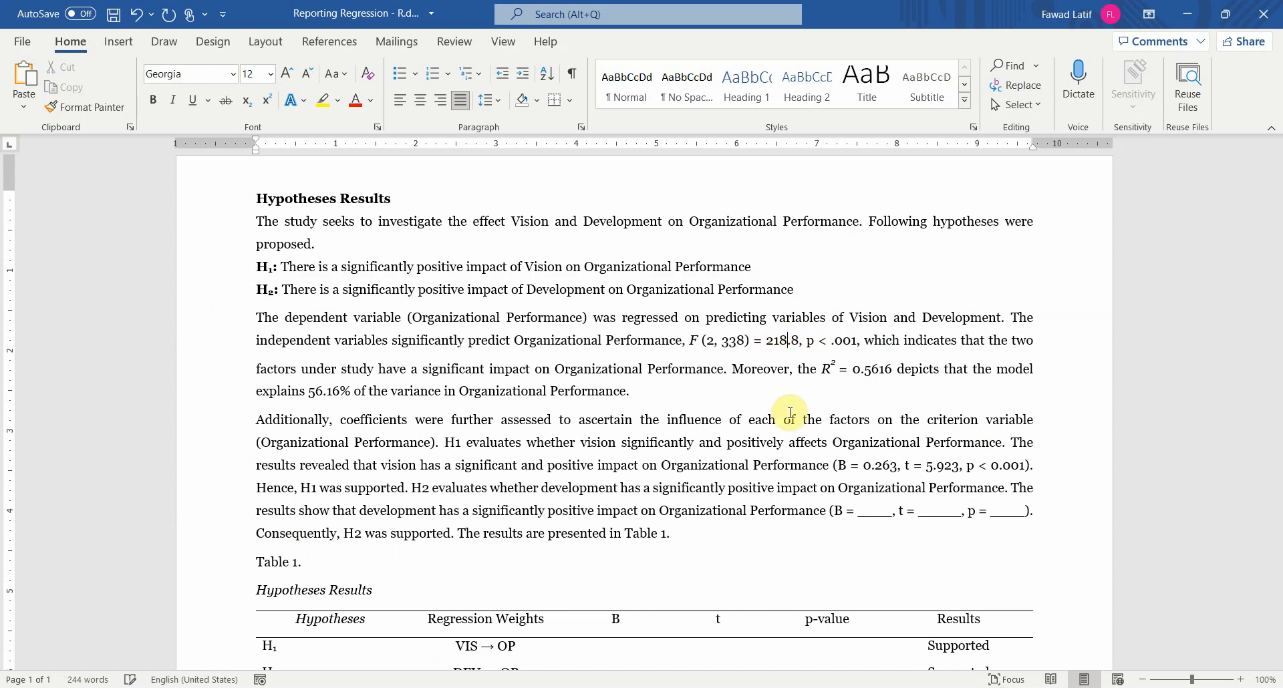
text(2)
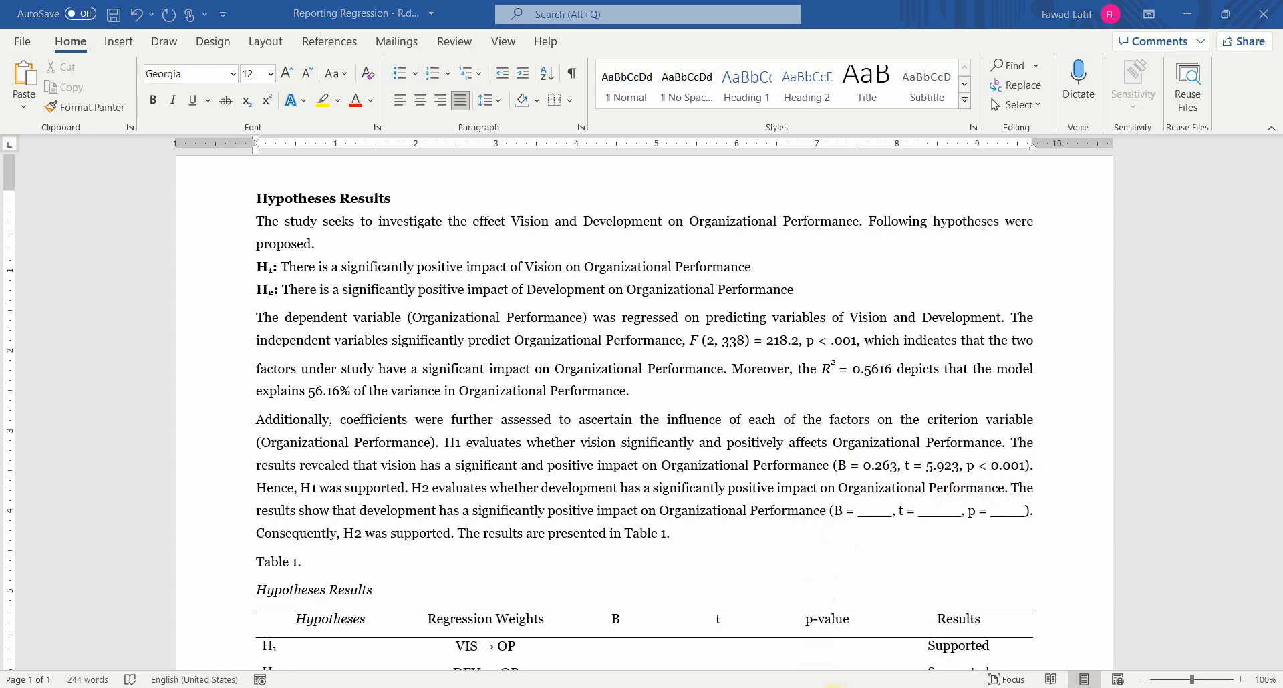
Step: Look up the multiple R-squared in RStudio and set the reported R² in the Word document to 0.5635
click(832, 687)
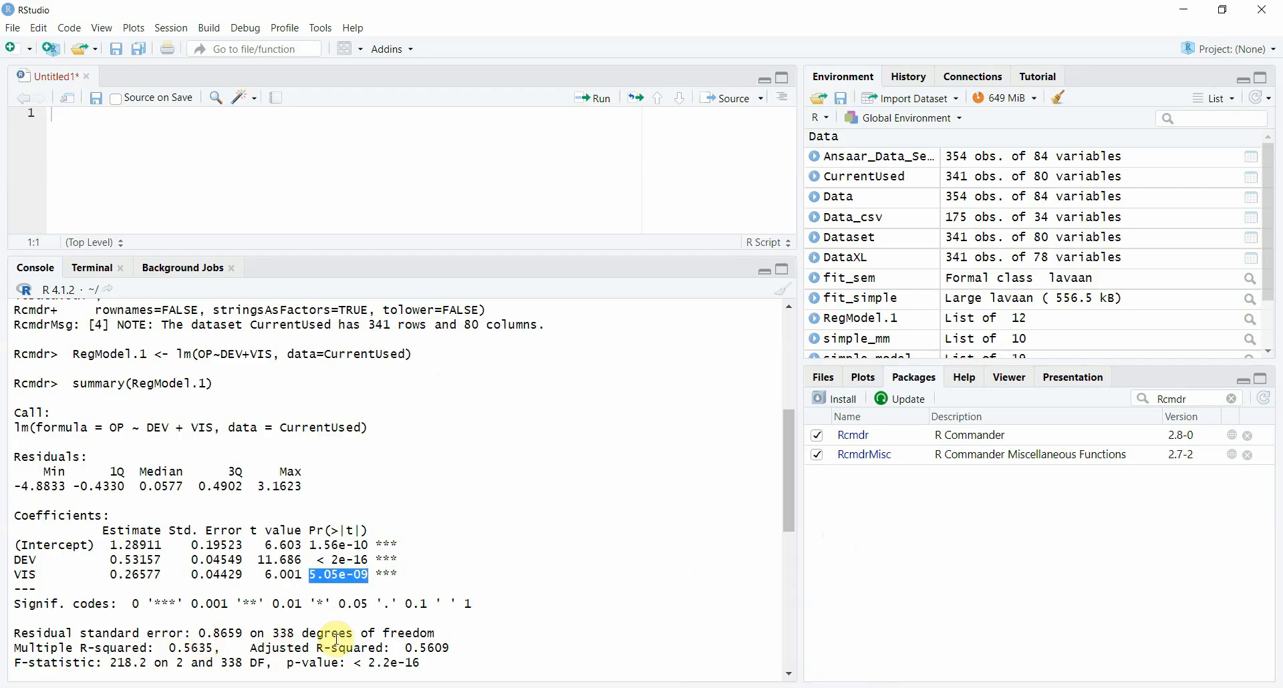
click(833, 686)
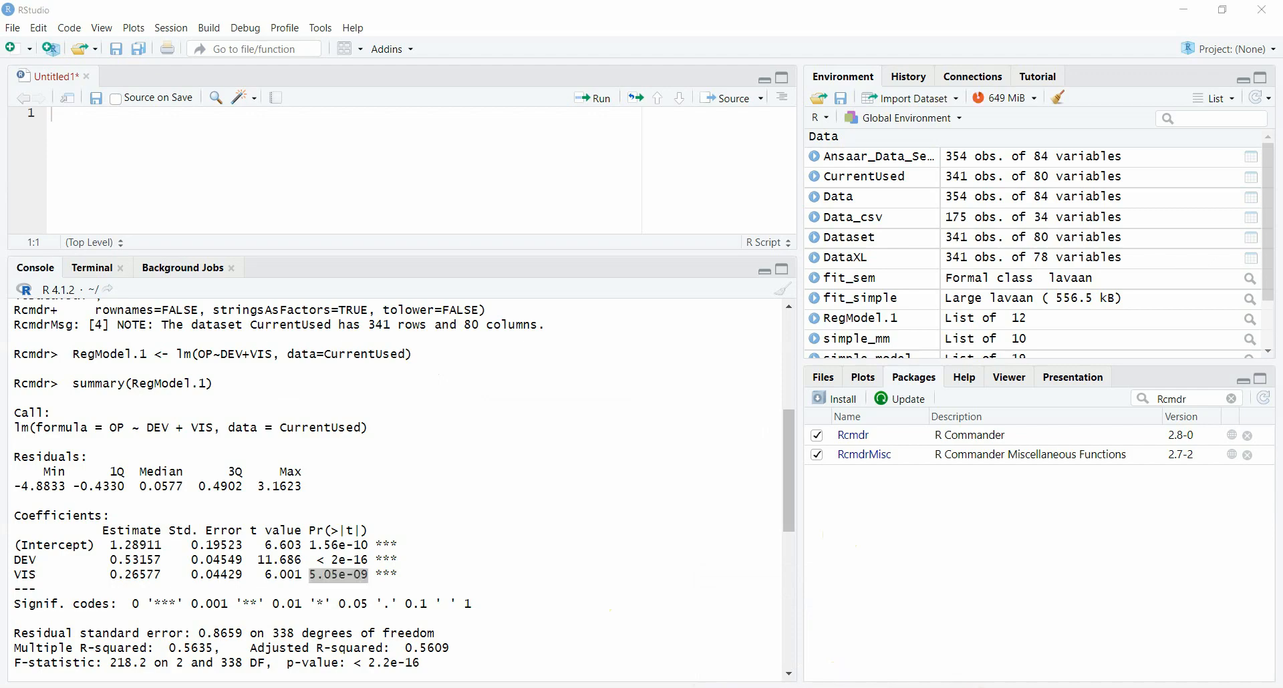
click(878, 370)
double_click(875, 369)
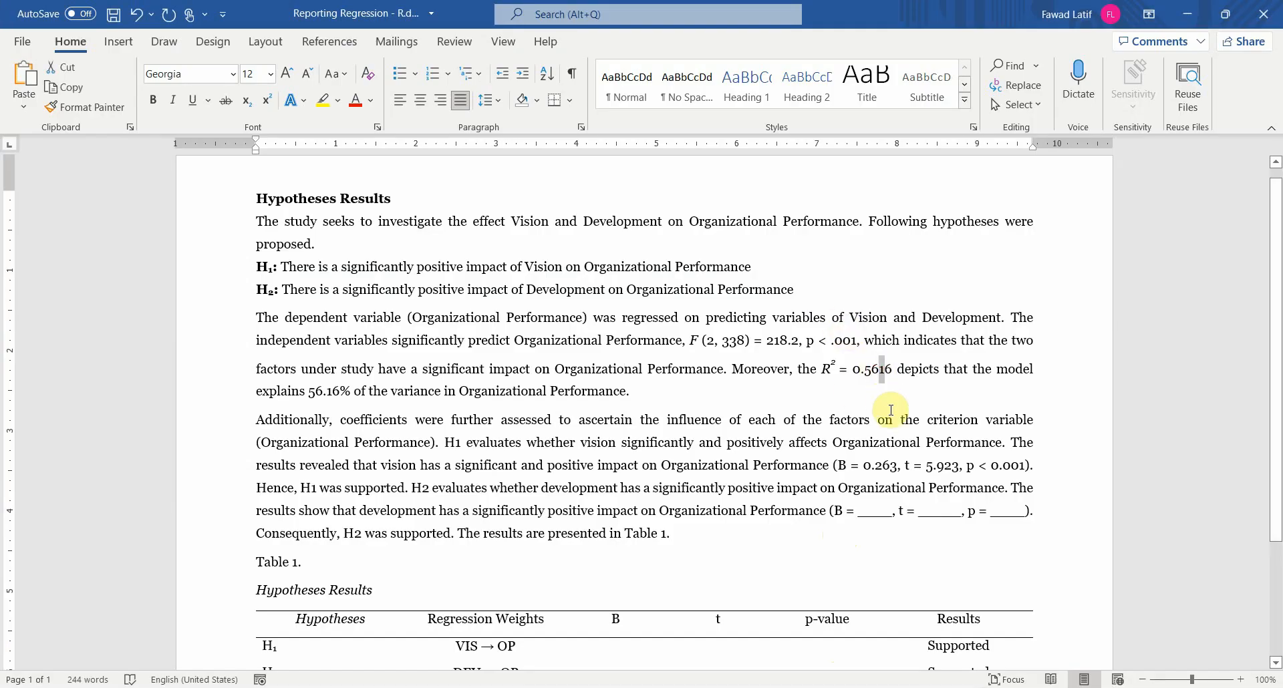
text(0.5635)
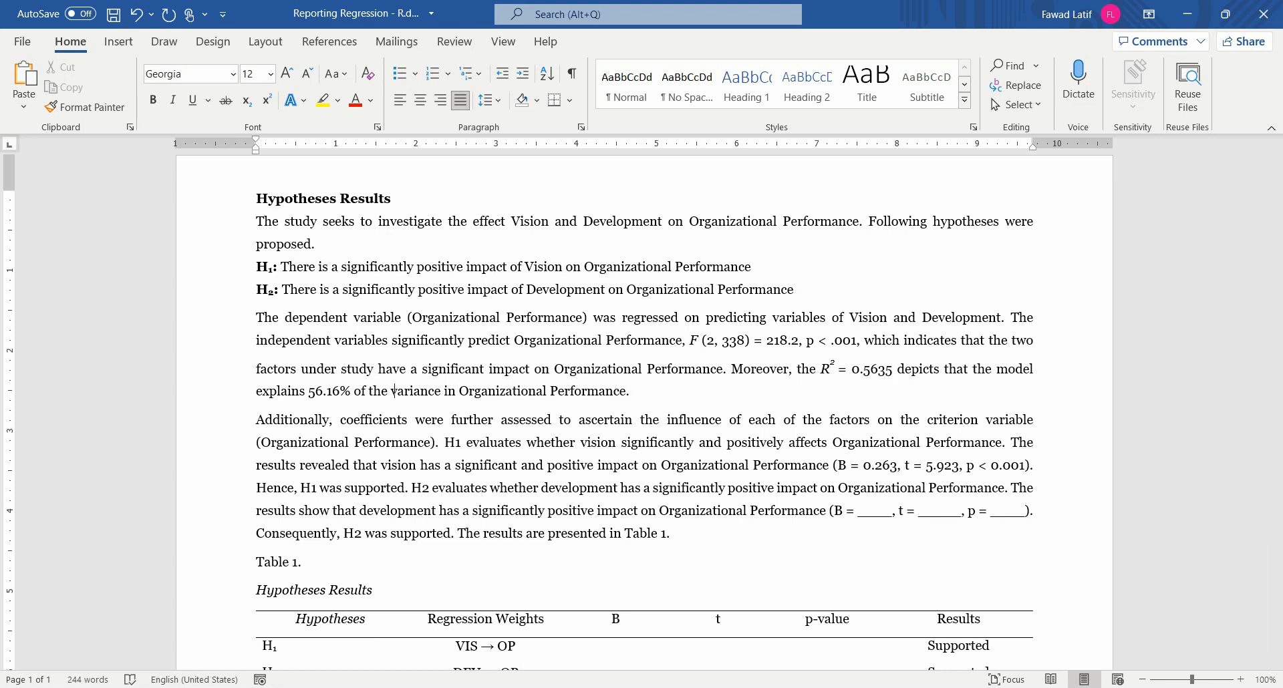
Step: Change the percentage of variance explained in Organizational Performance to 56.35% in the overall regression paragraph
key(Left)
key(shift+Right)
key(shift+Right)
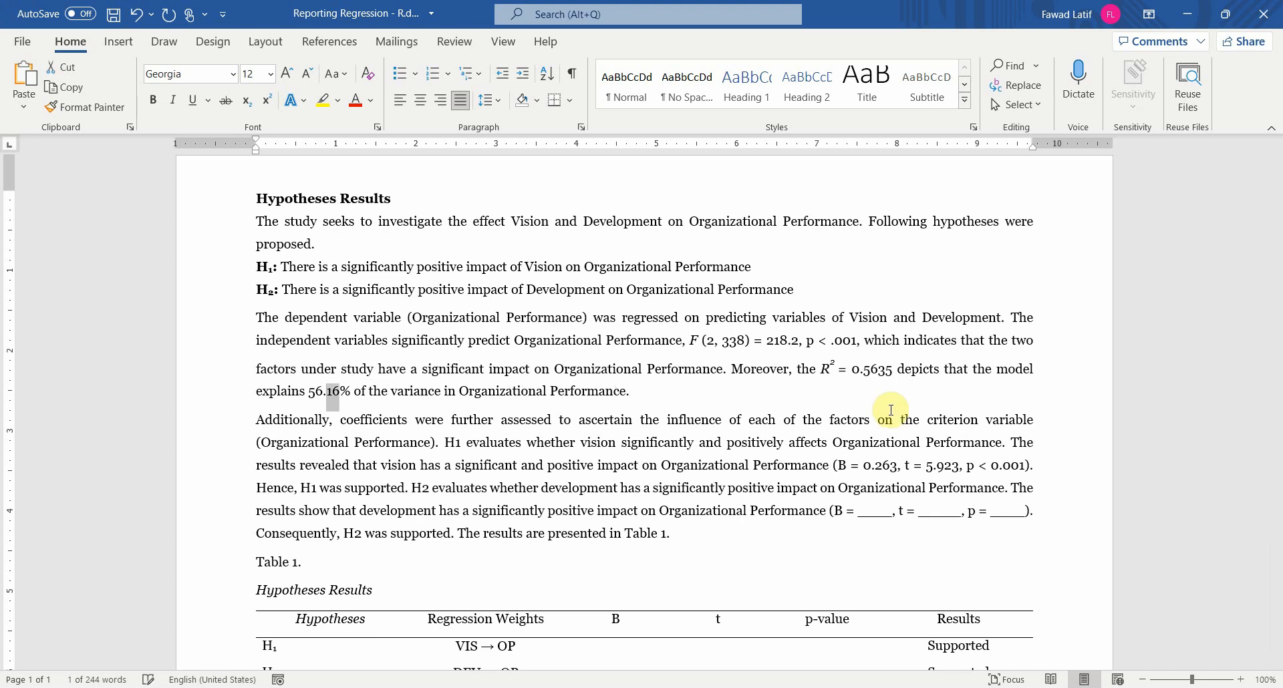
text(35)
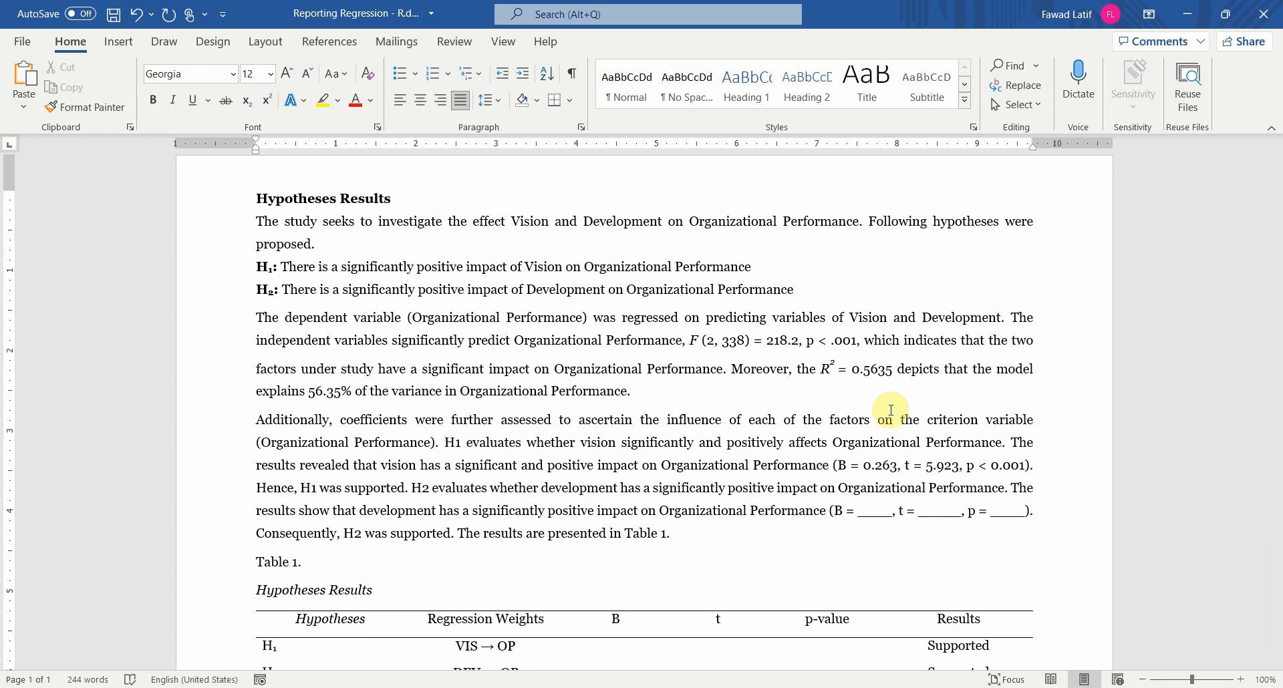
Step: Examine the H1 statement in the coefficients paragraph up to the reported B value for vision
key(shift+Right)
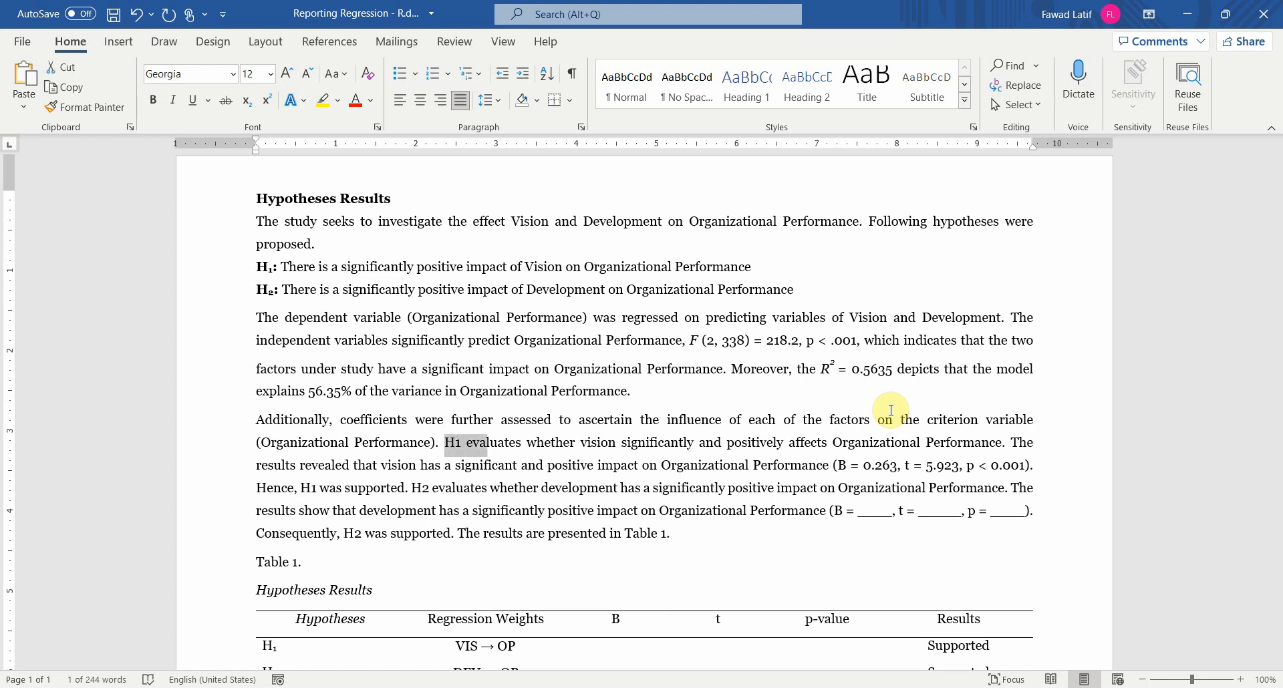
key(shift+Right)
key(shift+Right)
key(shift+Right)
key(shift+Right)
key(shift+Right)
key(shift+Right)
key(shift+Right)
key(shift+Right)
key(shift+Right)
key(shift+Right)
key(shift+Right)
key(shift+Right)
key(shift+Right)
key(shift+Right)
key(shift+Right)
key(shift+Right)
key(shift+Right)
key(shift+Right)
key(shift+Right)
key(shift+Right)
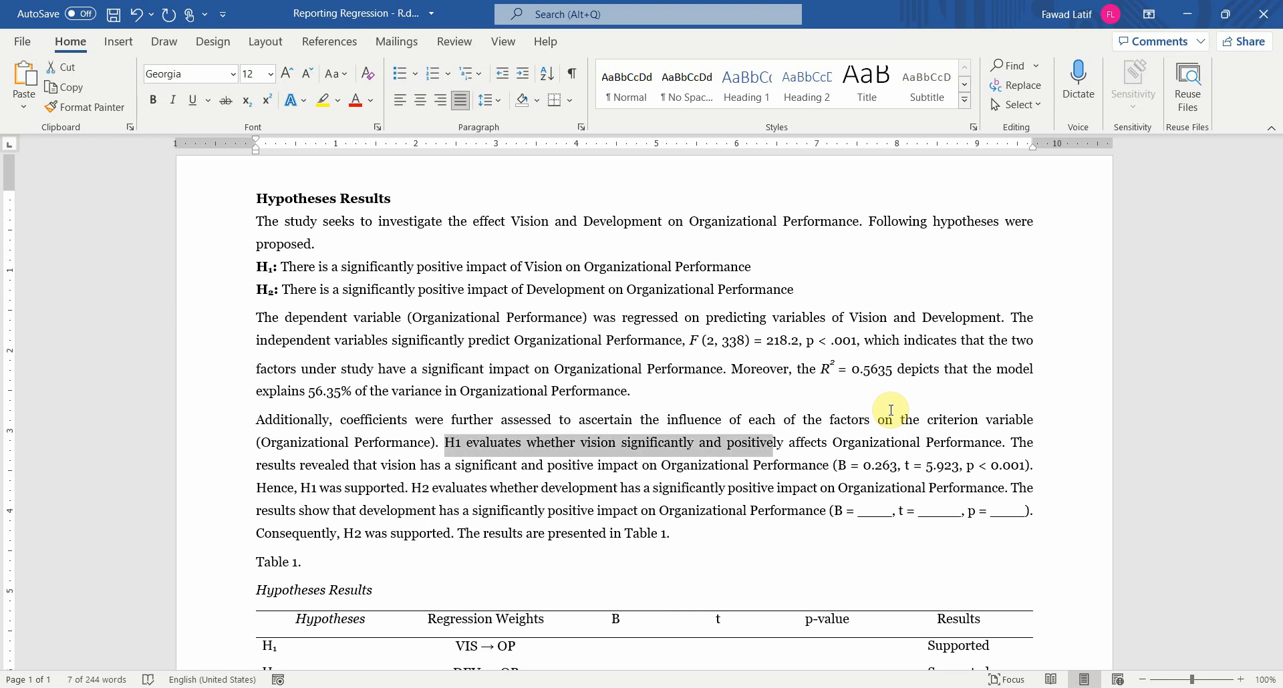
key(shift+Right)
key(shift+Right)
key(shift+Right)
key(shift+Right)
key(shift+Right)
key(shift+Right)
key(shift+Right)
key(shift+Right)
key(shift+Right)
key(shift+Right)
key(shift+Right)
key(shift+Right)
key(shift+Right)
key(shift+Right)
key(shift+Right)
key(shift+Right)
key(shift+Right)
key(shift+Right)
key(shift+Right)
key(shift+Right)
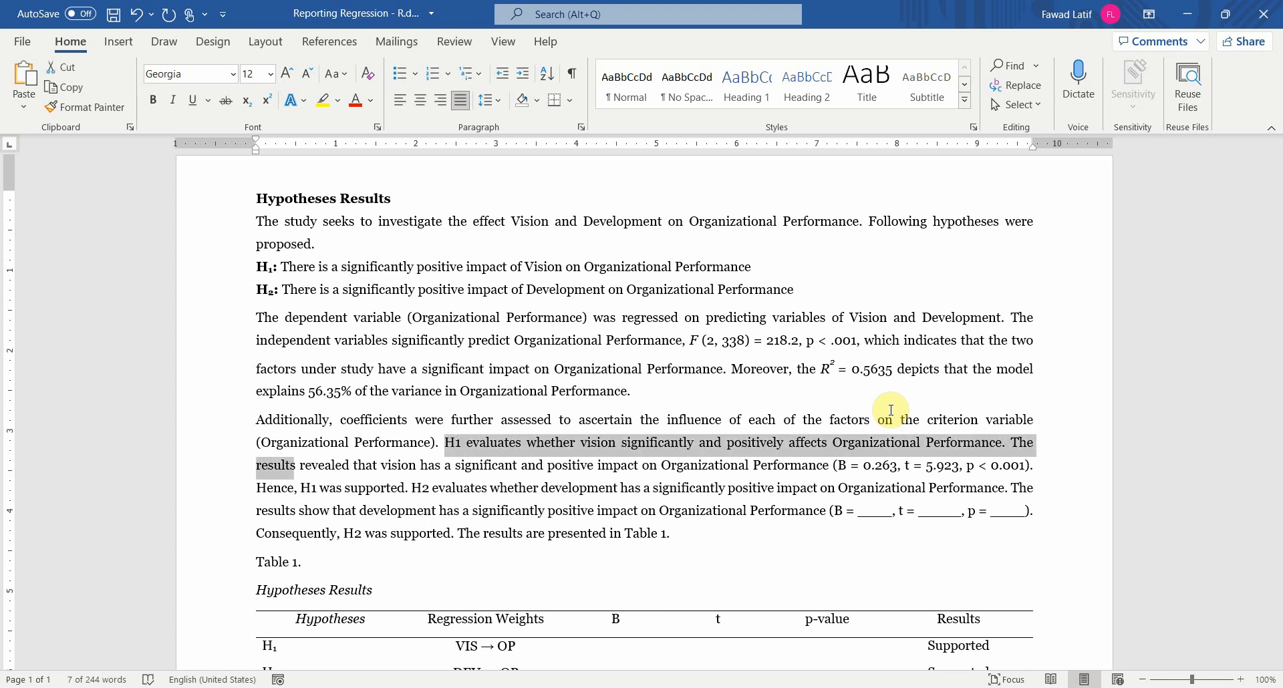
key(shift+Right)
key(shift+Right)
key(shift+Right)
key(shift+Right)
key(shift+Right)
key(shift+Right)
key(shift+Right)
key(shift+Right)
key(shift+Right)
key(shift+Right)
key(shift+Right)
key(shift+Right)
key(shift+Right)
key(shift+Right)
key(shift+Right)
key(shift+Right)
key(shift+Right)
key(shift+Right)
key(shift+Right)
key(shift+Right)
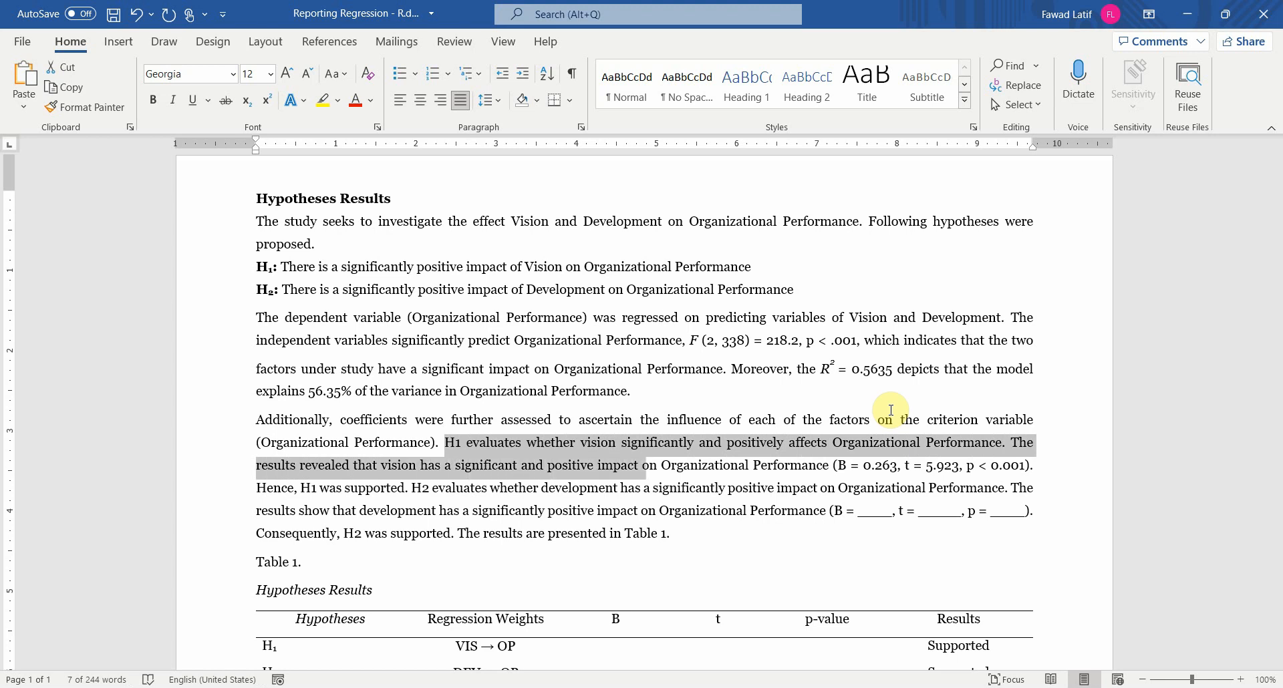
key(shift+Right)
key(shift+Right)
key(shift+Right)
key(shift+Right)
key(shift+Right)
key(shift+Right)
key(shift+Right)
key(shift+Right)
key(shift+Right)
key(shift+Right)
key(shift+Right)
key(shift+Right)
key(shift+Right)
key(shift+Right)
key(shift+Right)
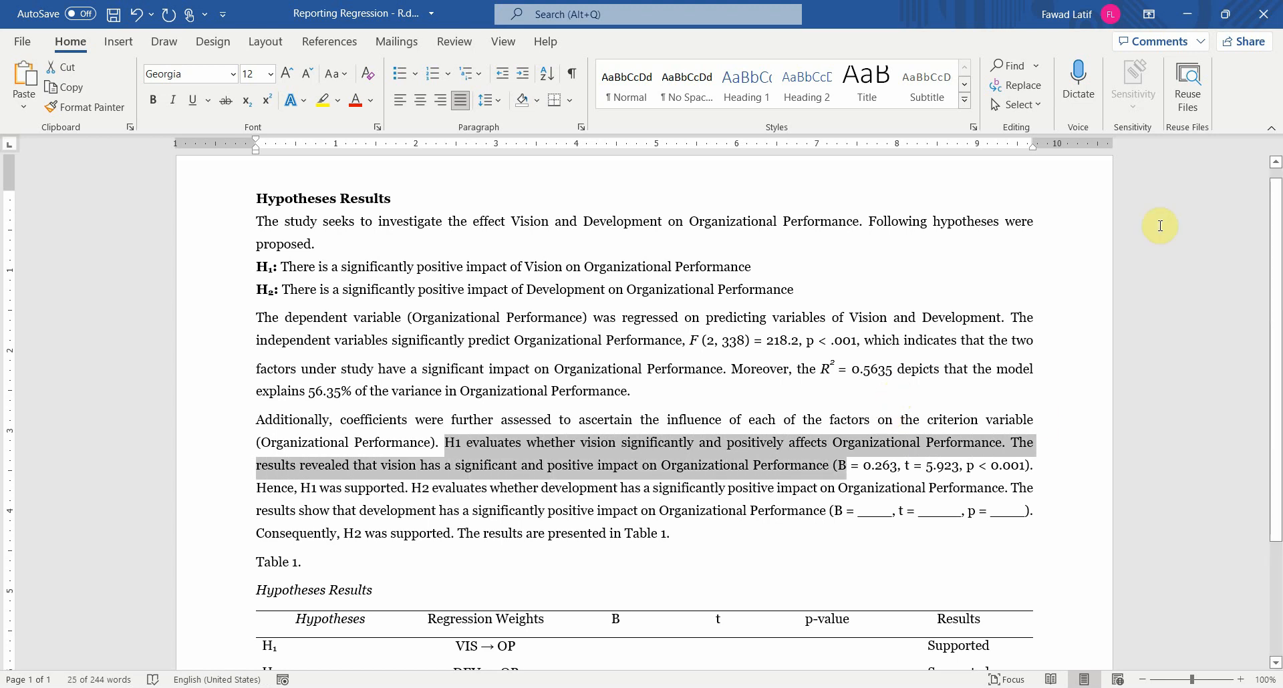
Step: Look up the VIS estimate in RStudio and set the reported B value for vision in the Word document to 0.266
key(alt+Tab)
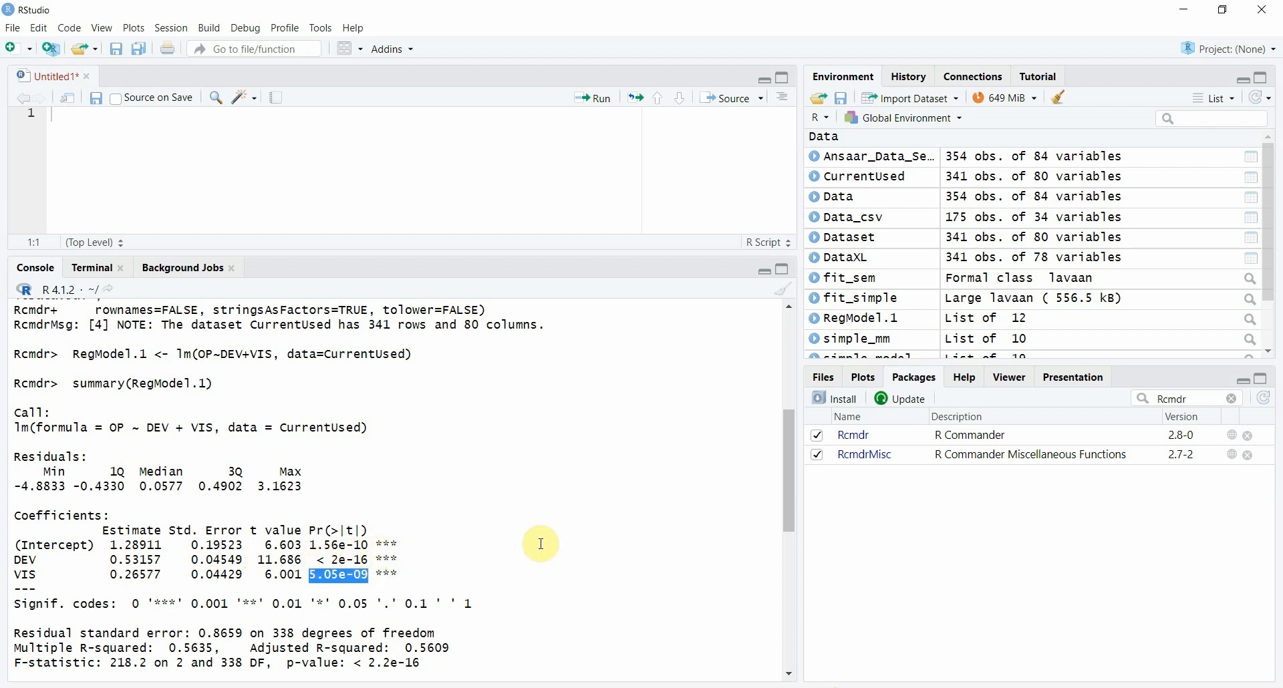
mouse_move(871, 687)
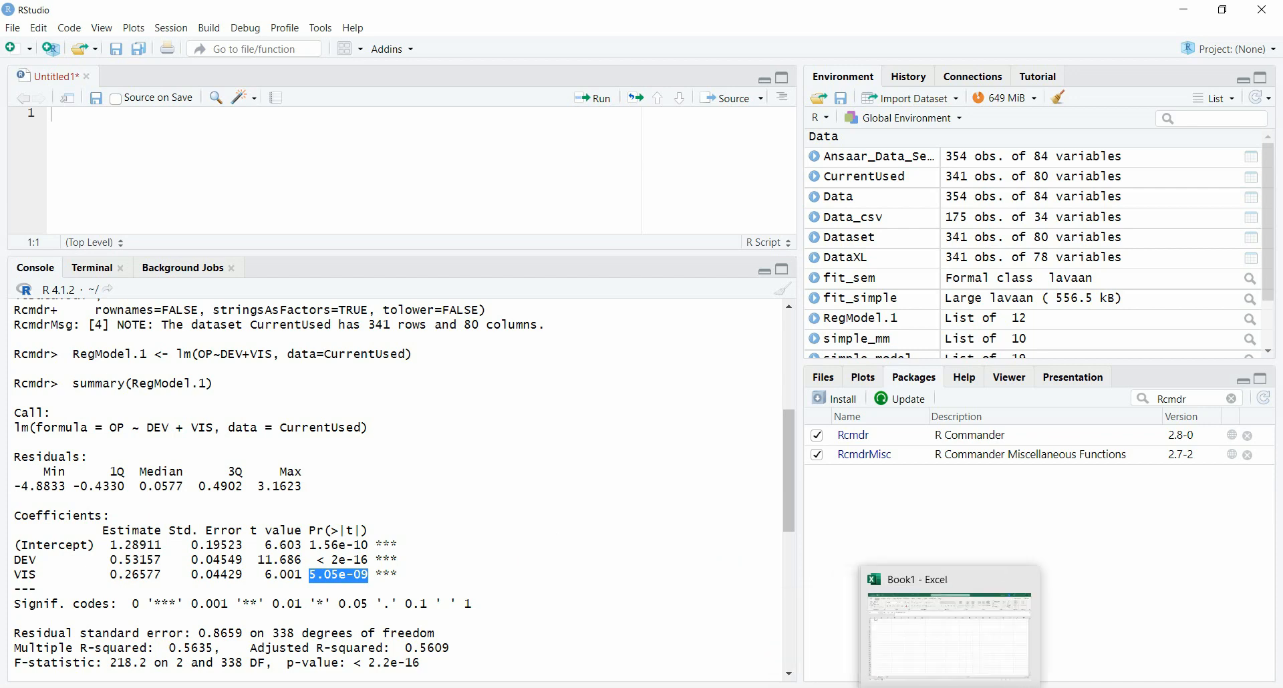
click(989, 687)
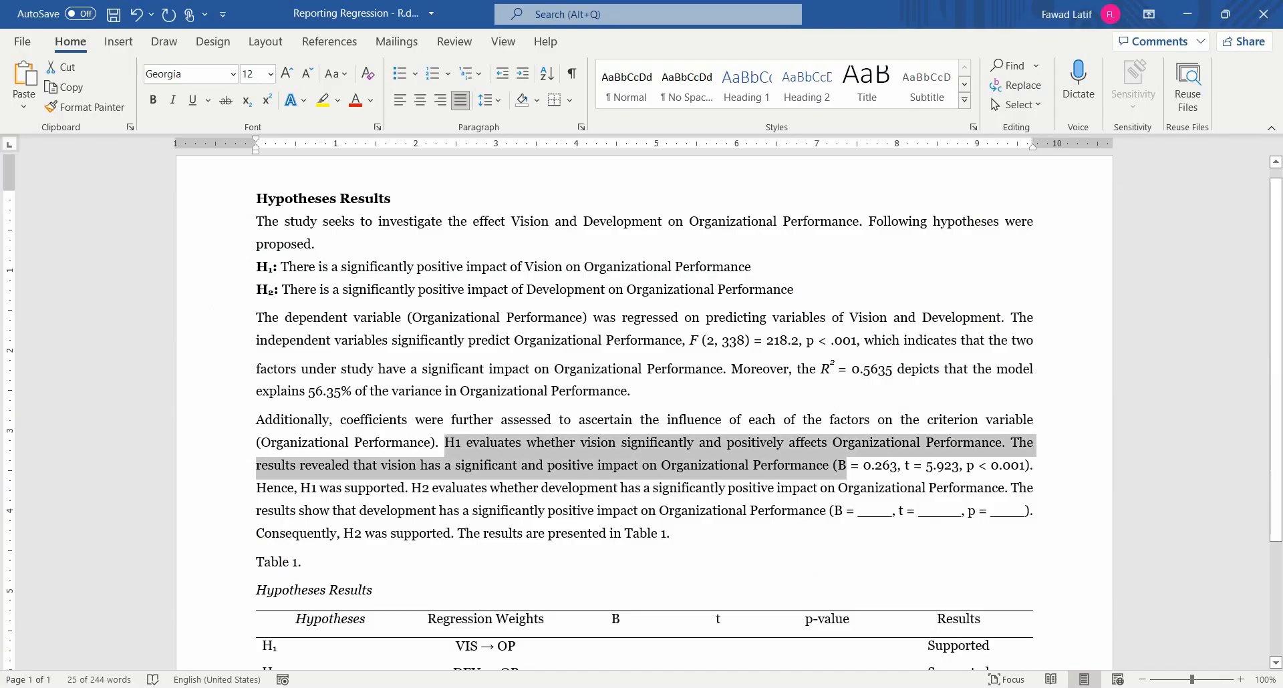
click(876, 465)
click(840, 687)
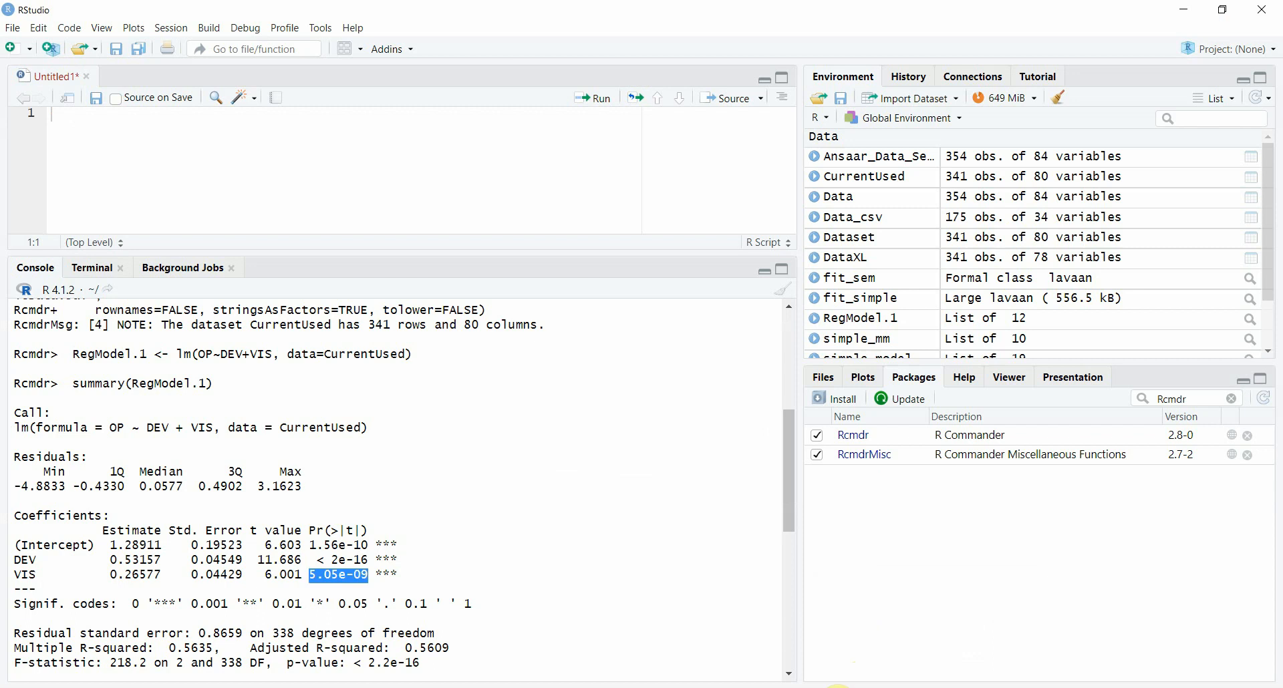
click(839, 686)
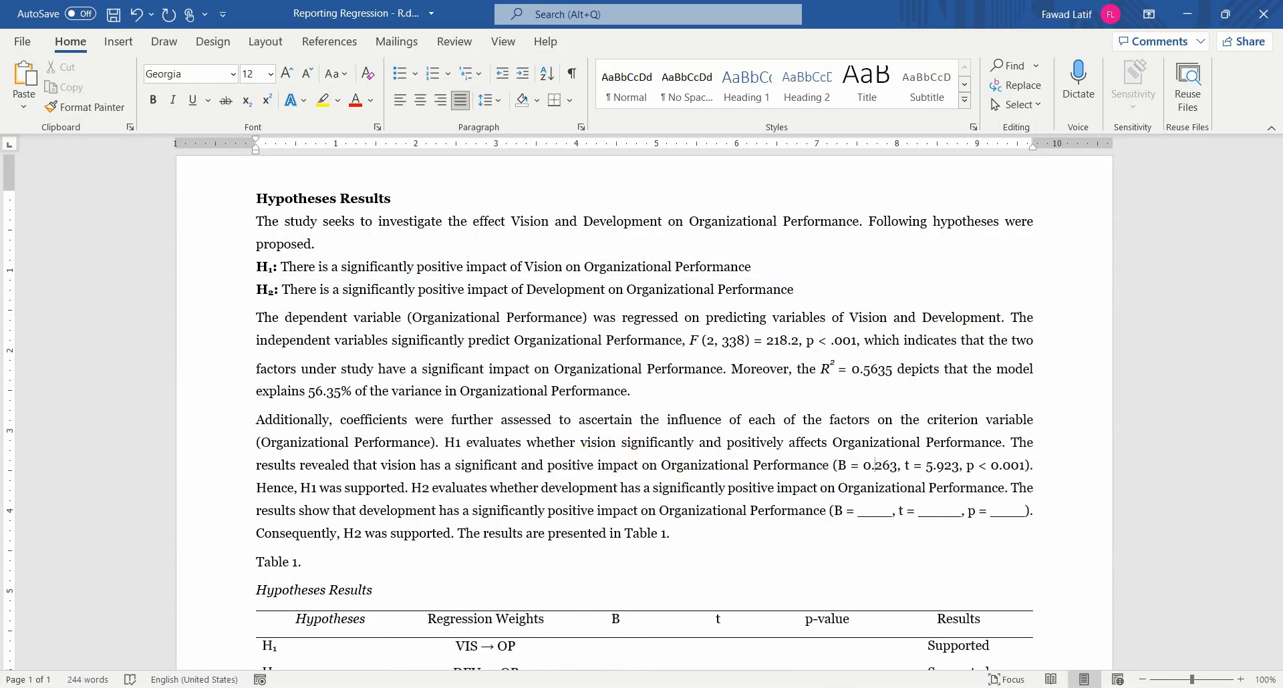
key(alt+Tab)
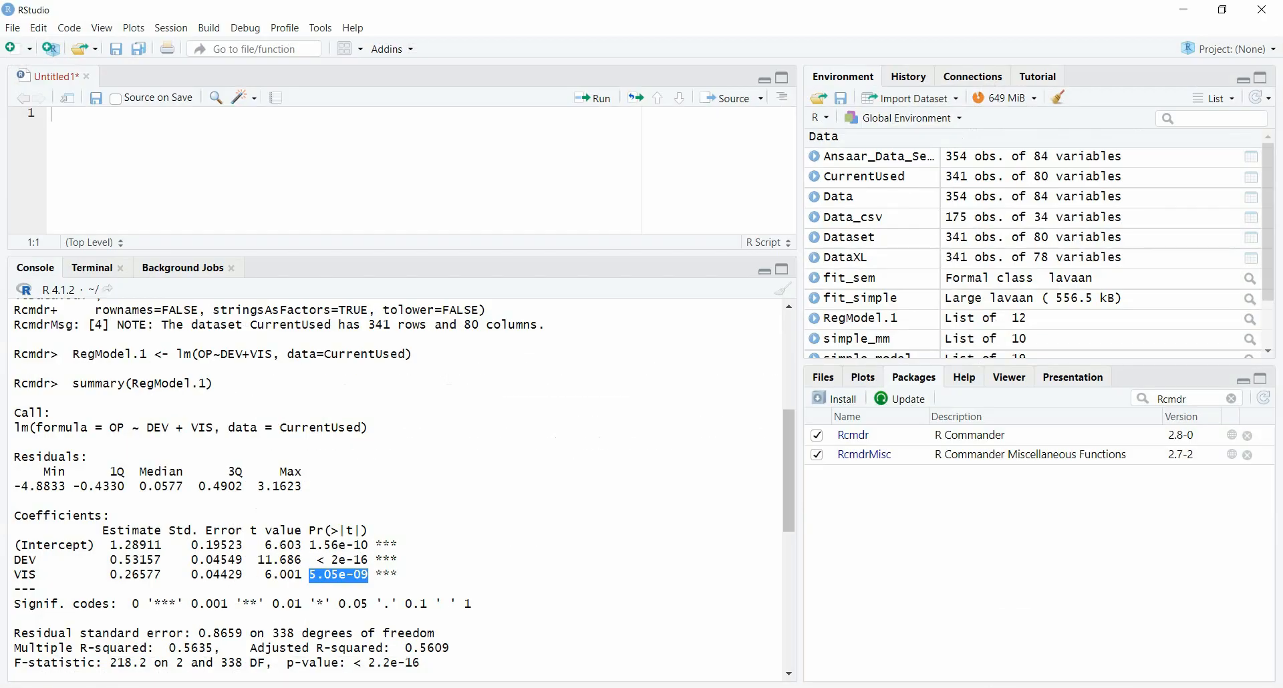
key(alt+Tab)
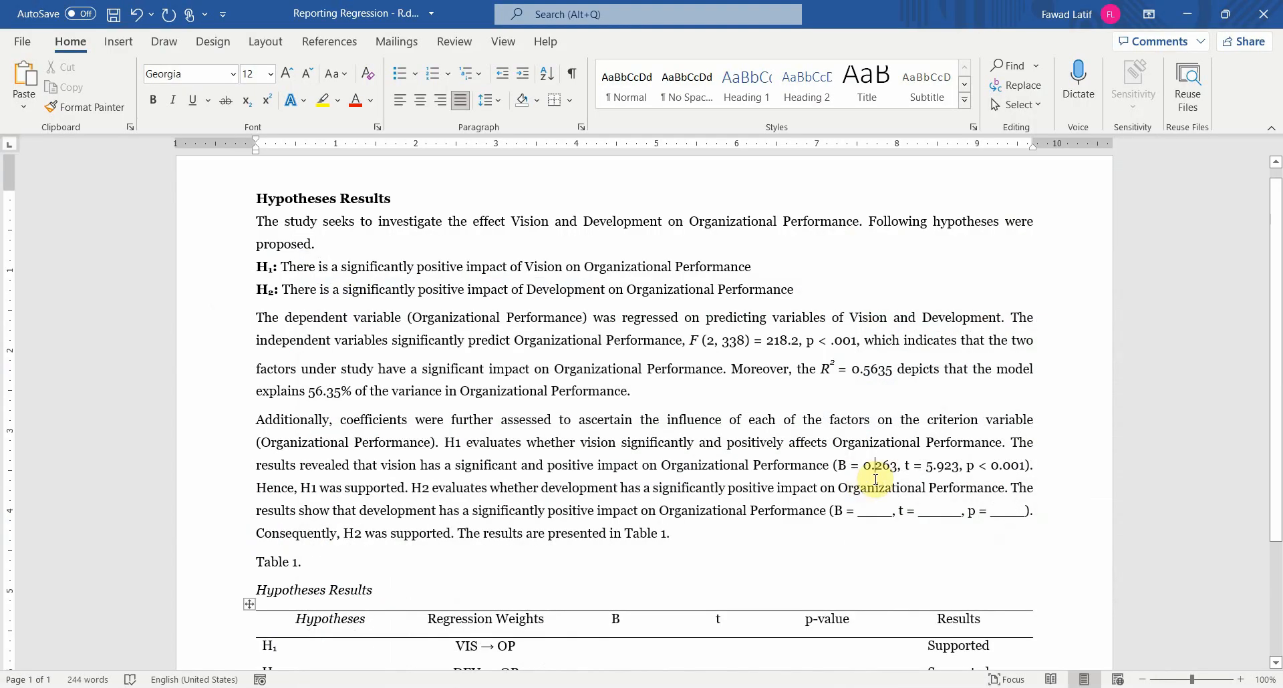
click(910, 513)
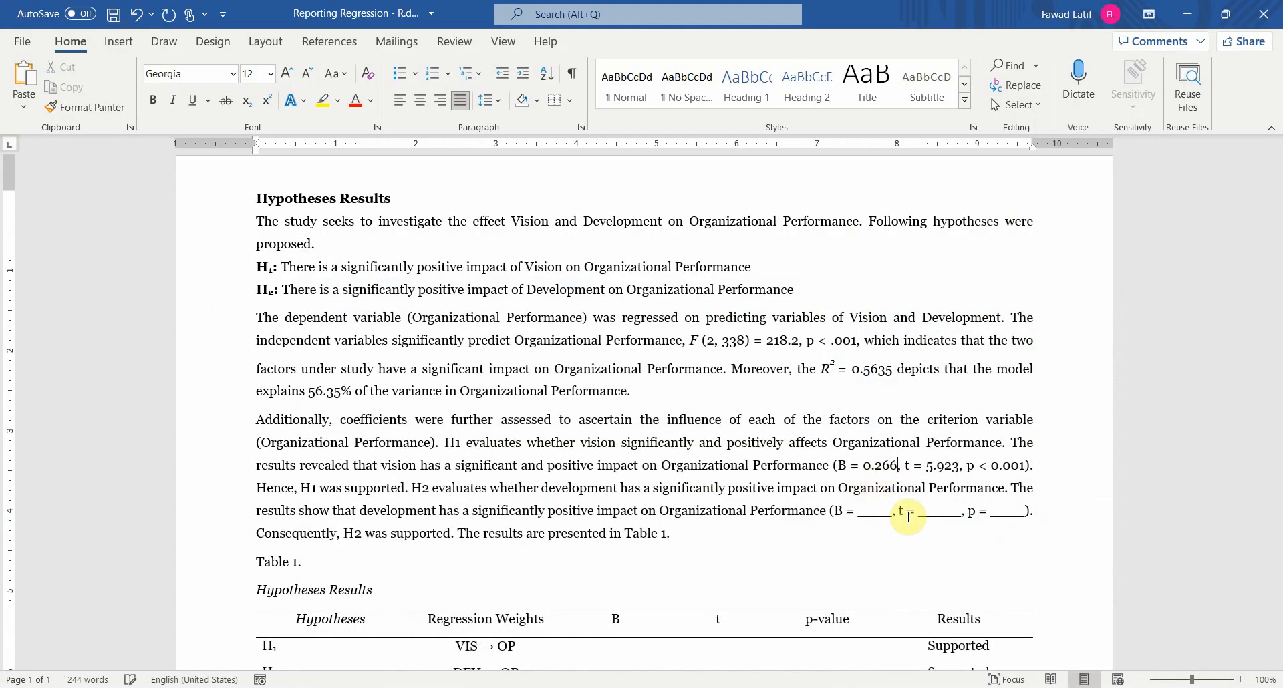
Step: Look up the VIS t value in RStudio and set the reported t value for vision in the Word document to 6.001
key(alt+Tab)
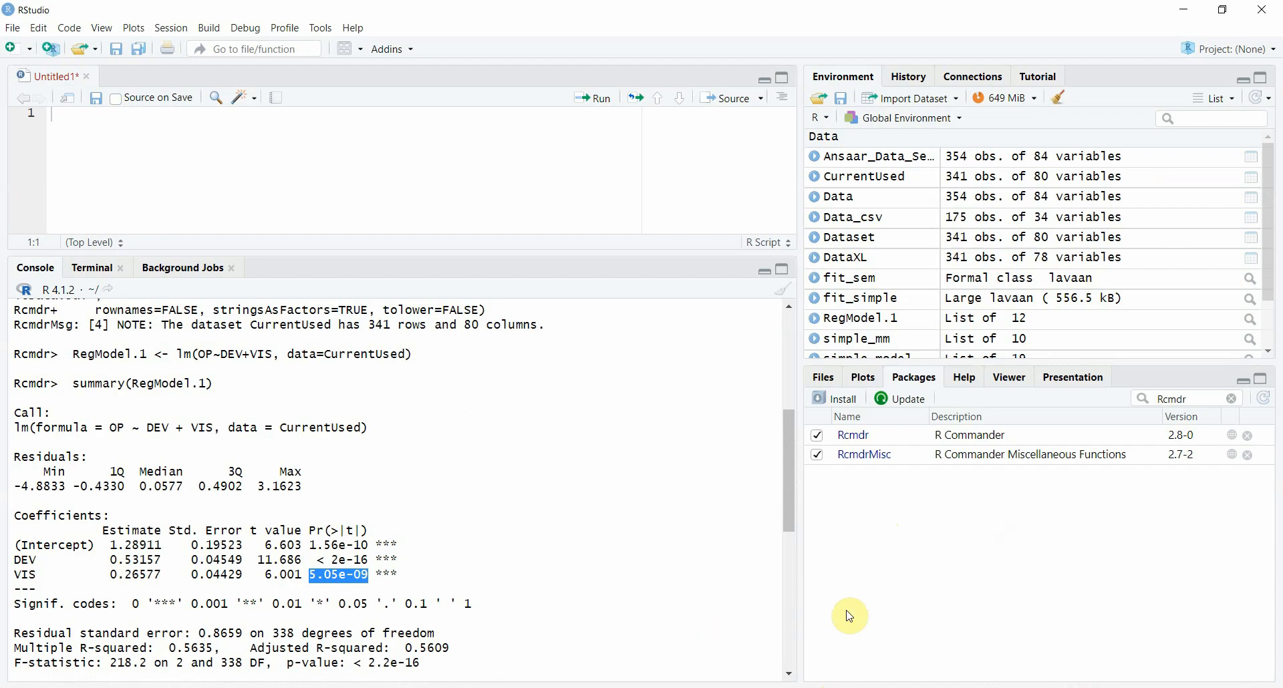
key(alt+Tab)
click(937, 465)
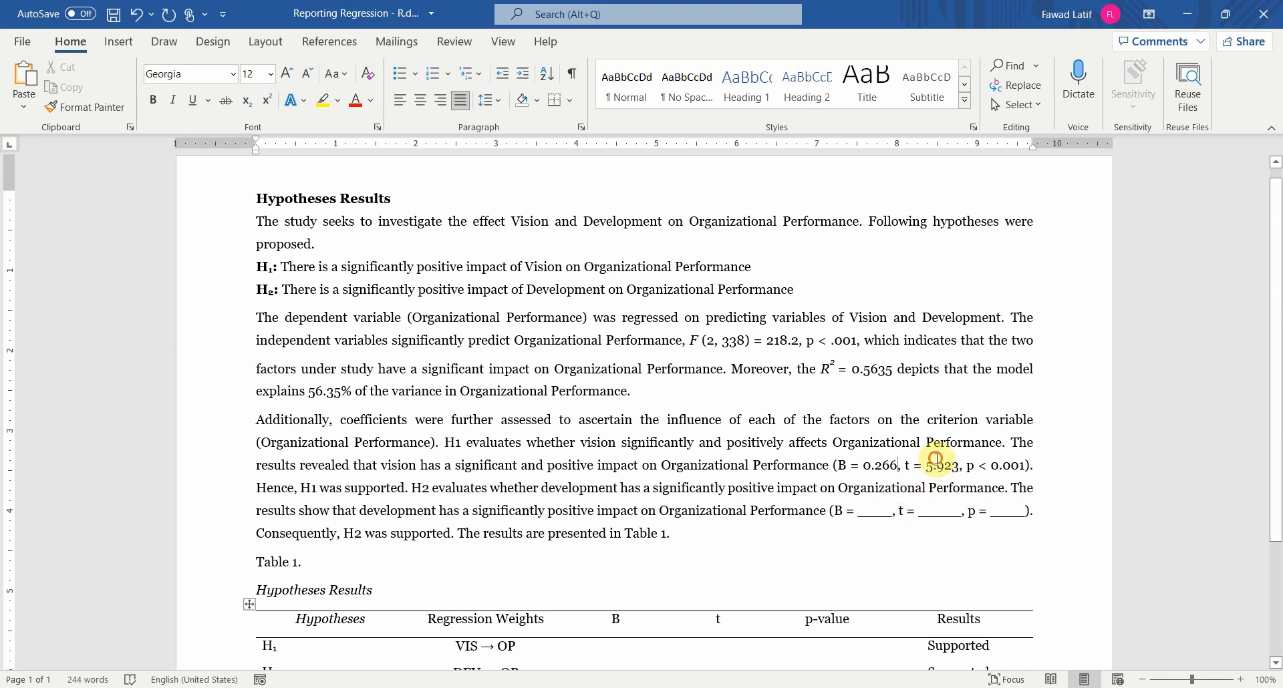
key(shift+Left)
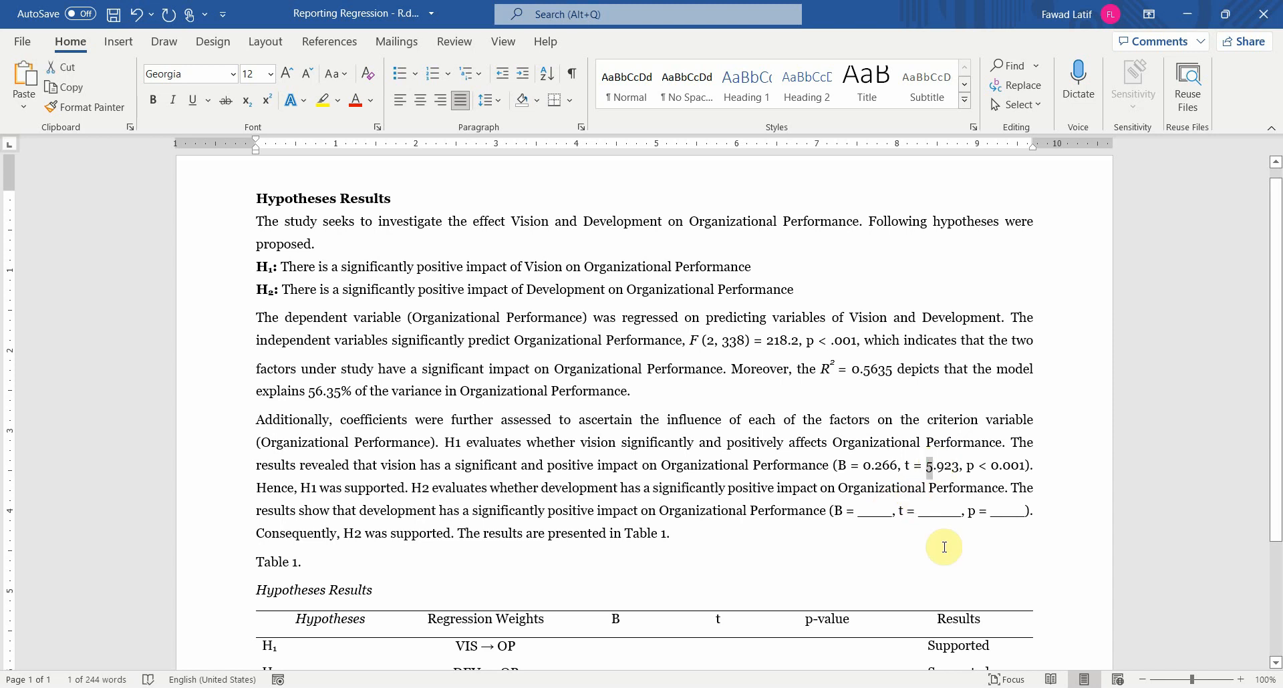
text(6)
key(shift+Right)
key(shift+Right)
key(Right)
key(shift+Left)
key(shift+Left)
key(shift+Left)
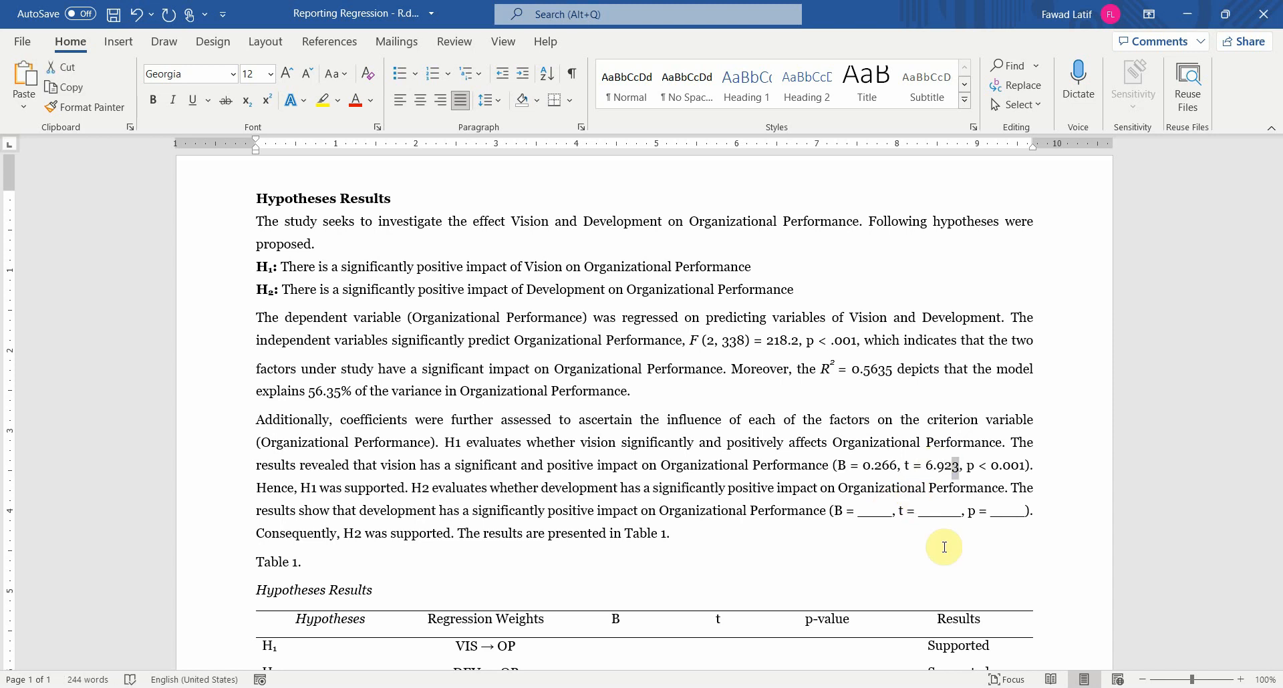
text(001)
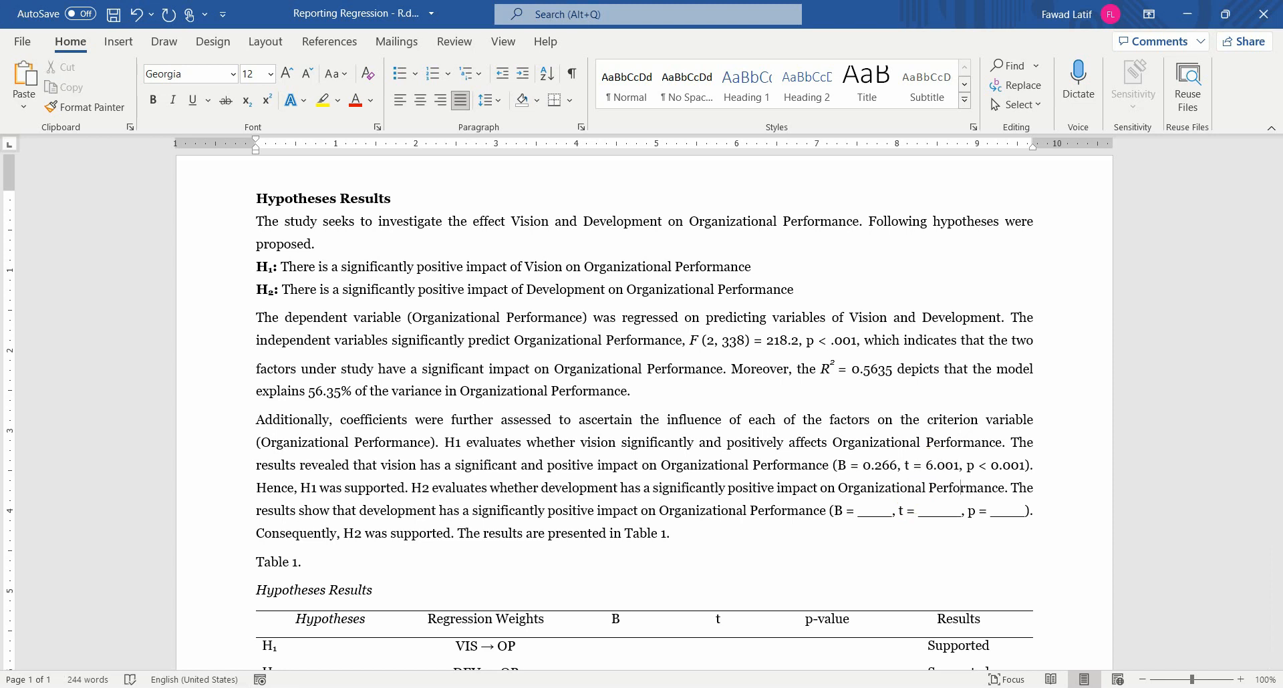
Step: Go over the empty B, t and p-value cells of the H1 row and set the R value in Table 1 to 0.5635
scroll(1260, 324, down, 3)
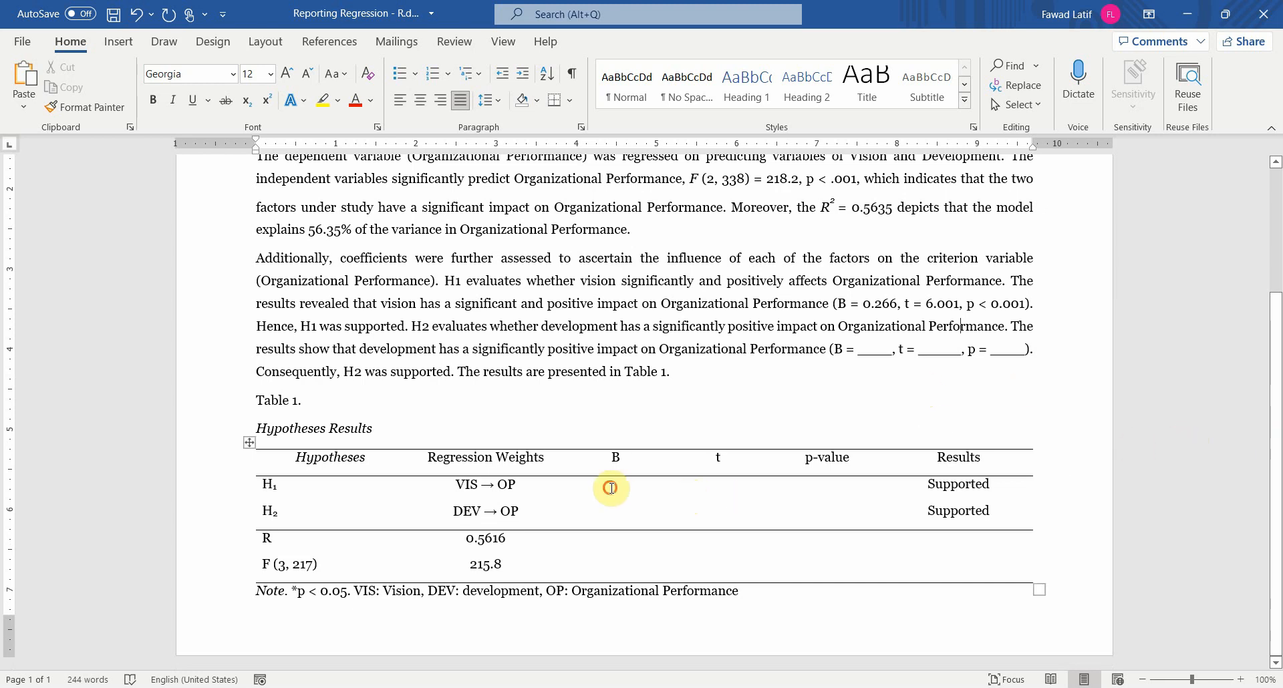
click(611, 487)
click(716, 493)
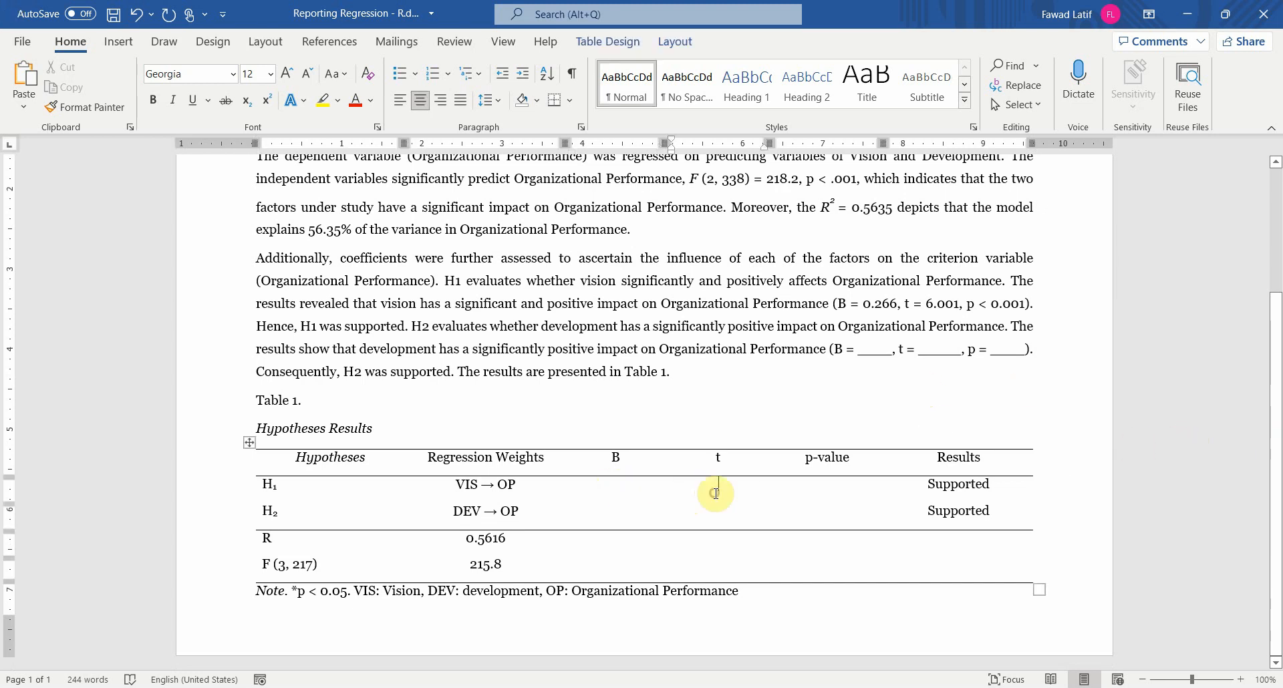
click(839, 493)
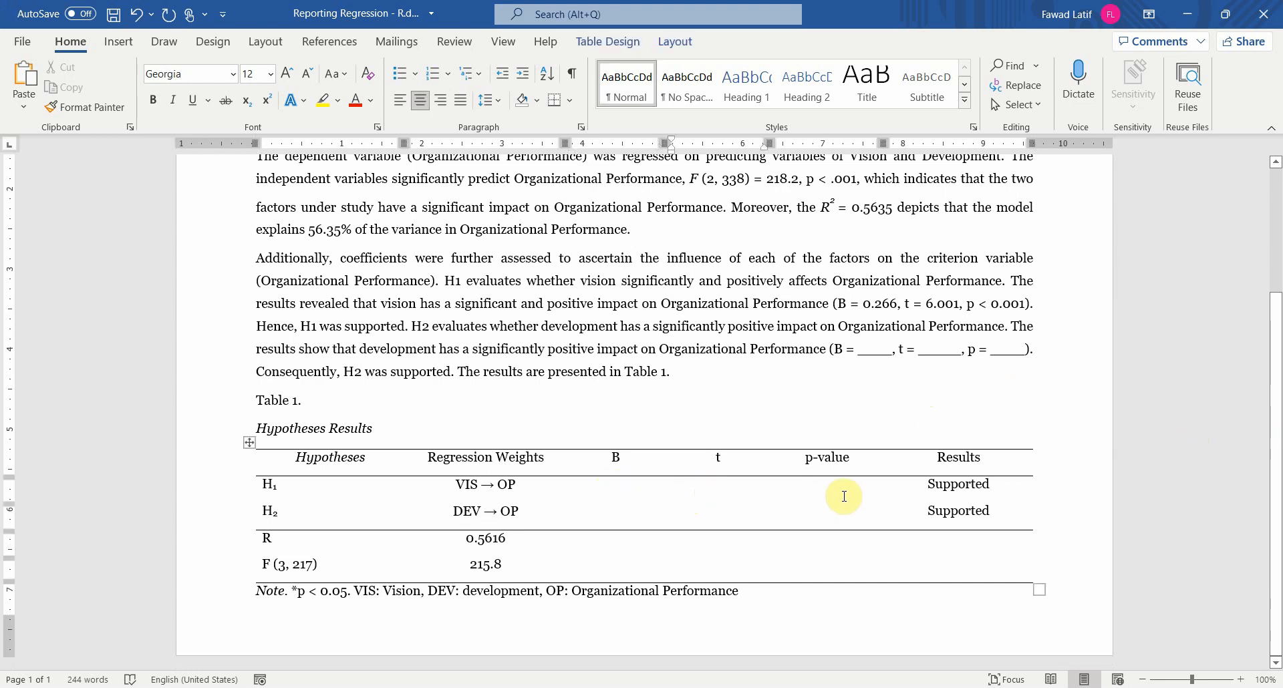
click(491, 538)
text(35)
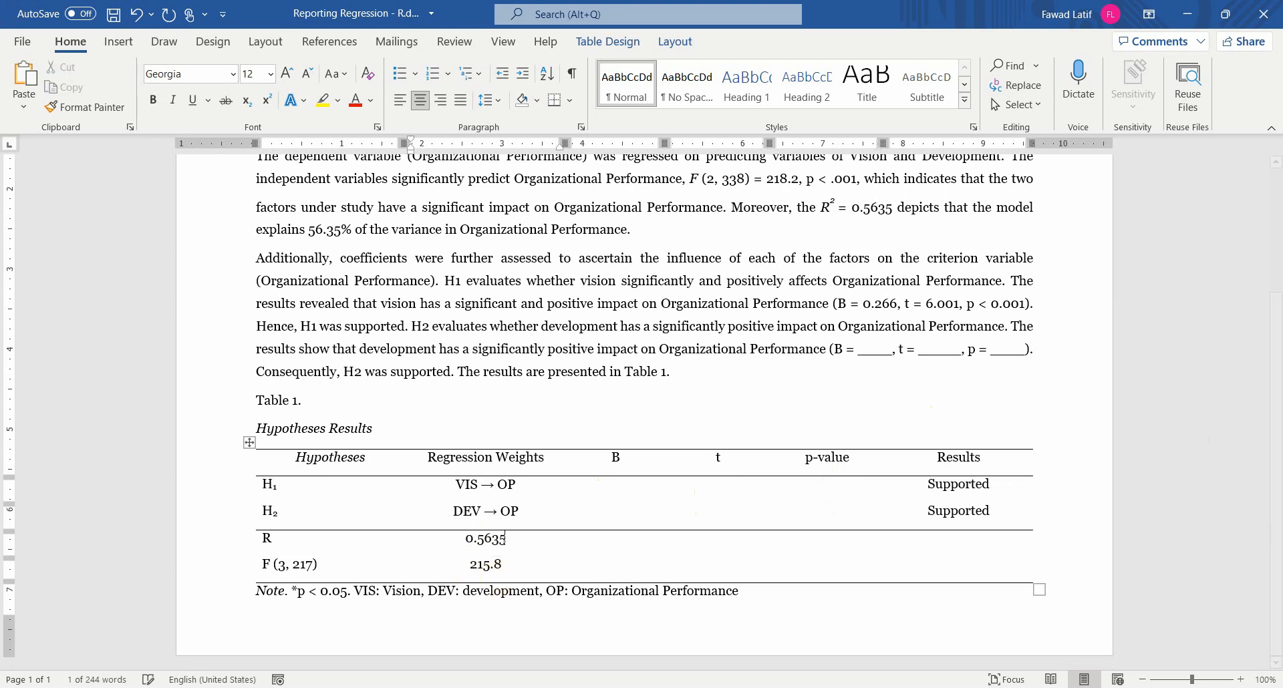
Step: Set the F value in the last row of Table 1 to 218.2
key(Down)
key(shift+Left)
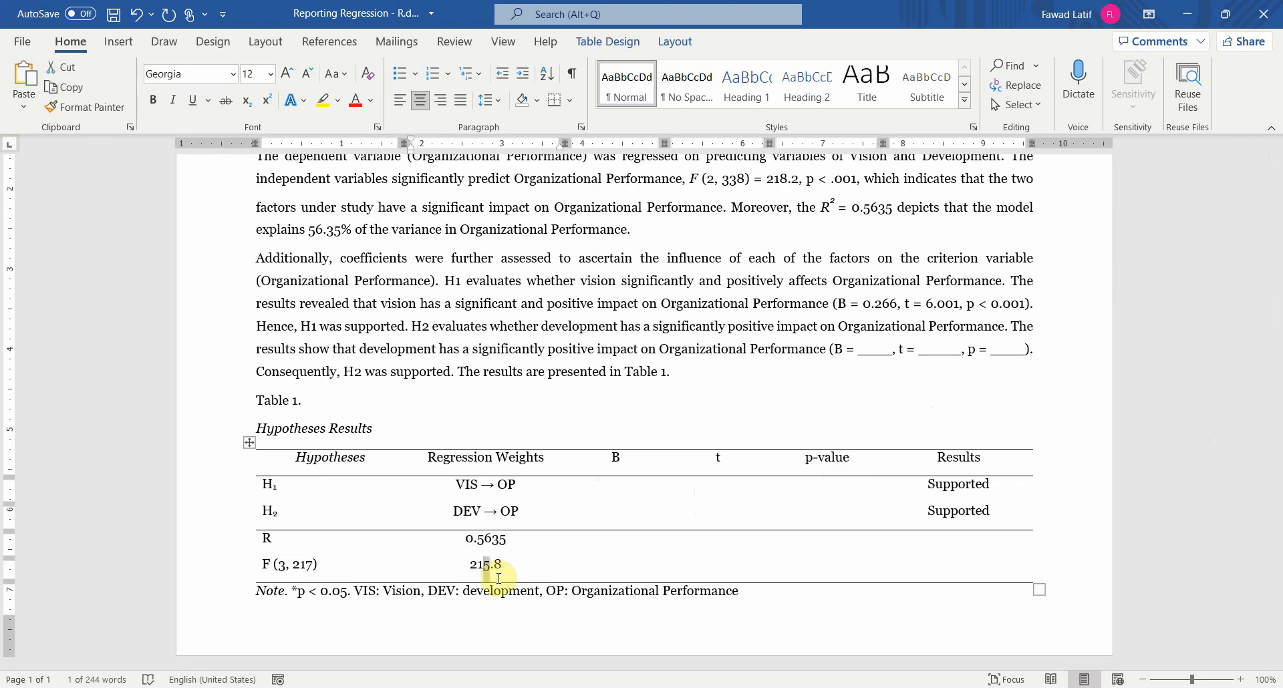
text(8)
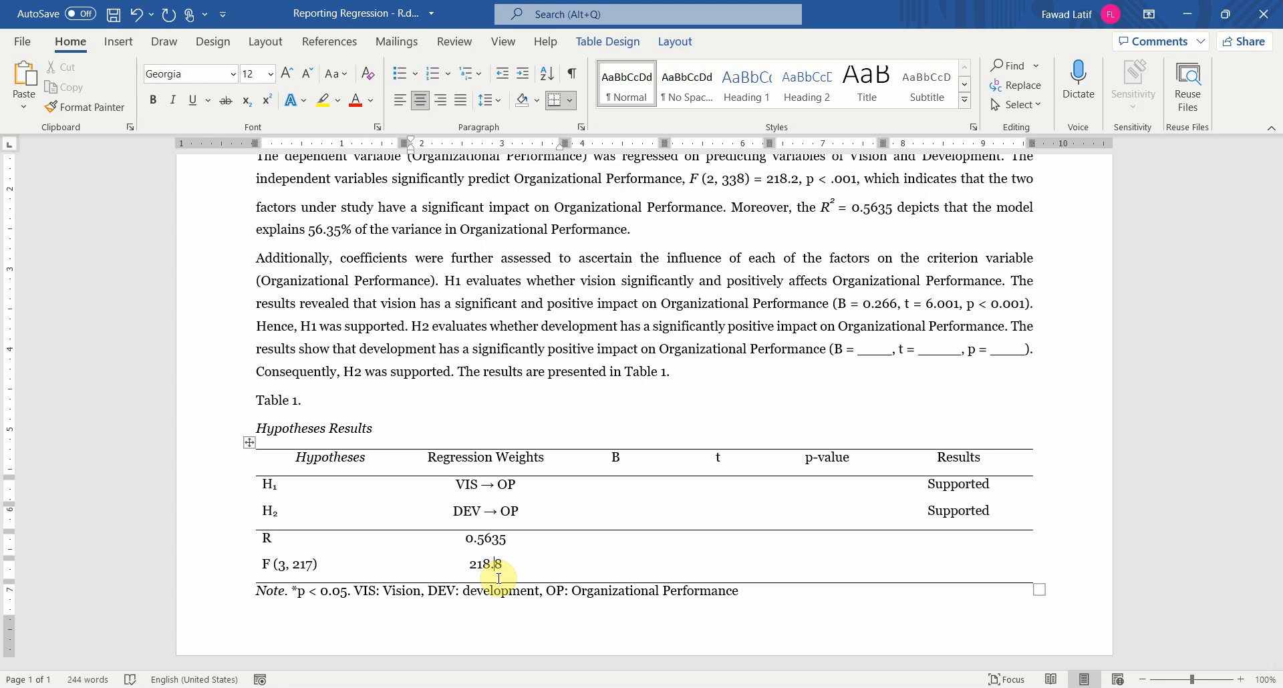
key(shift+Right)
text(2)
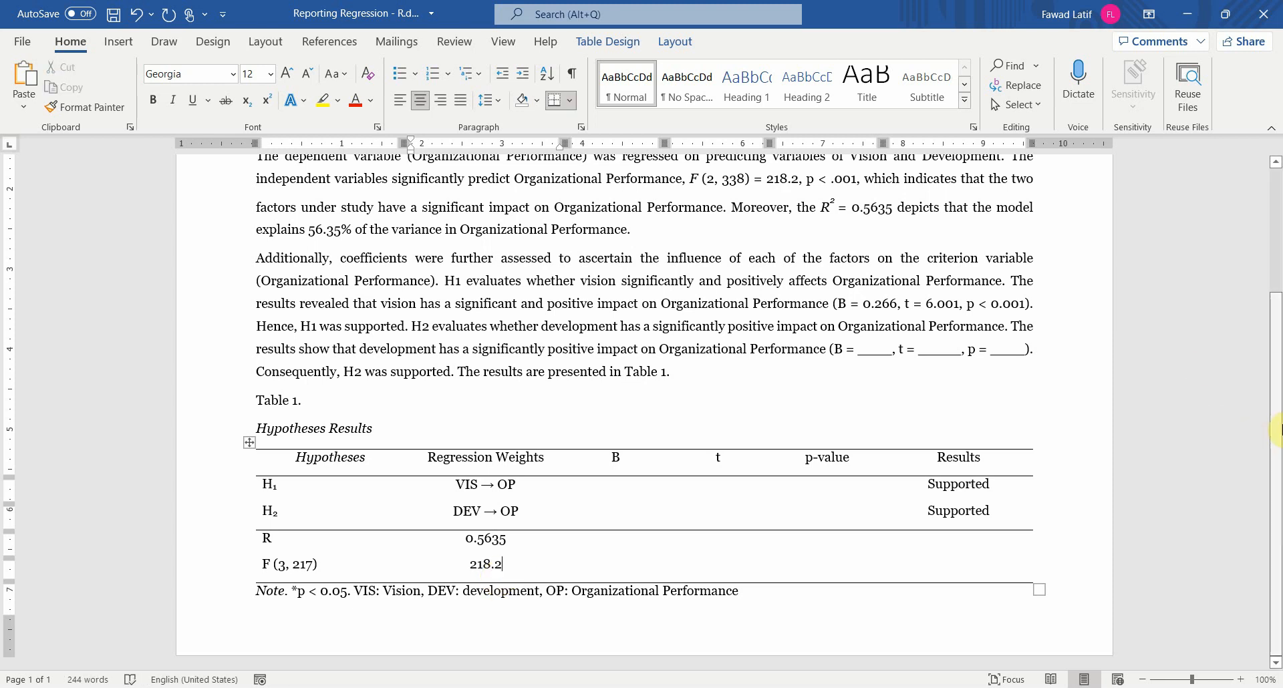
Step: Switch to RStudio and copy the call lm(formula = OP ~ DEV + VIS, data = CurrentUsed) from the console output into the empty script
drag(1276, 431, 1259, 283)
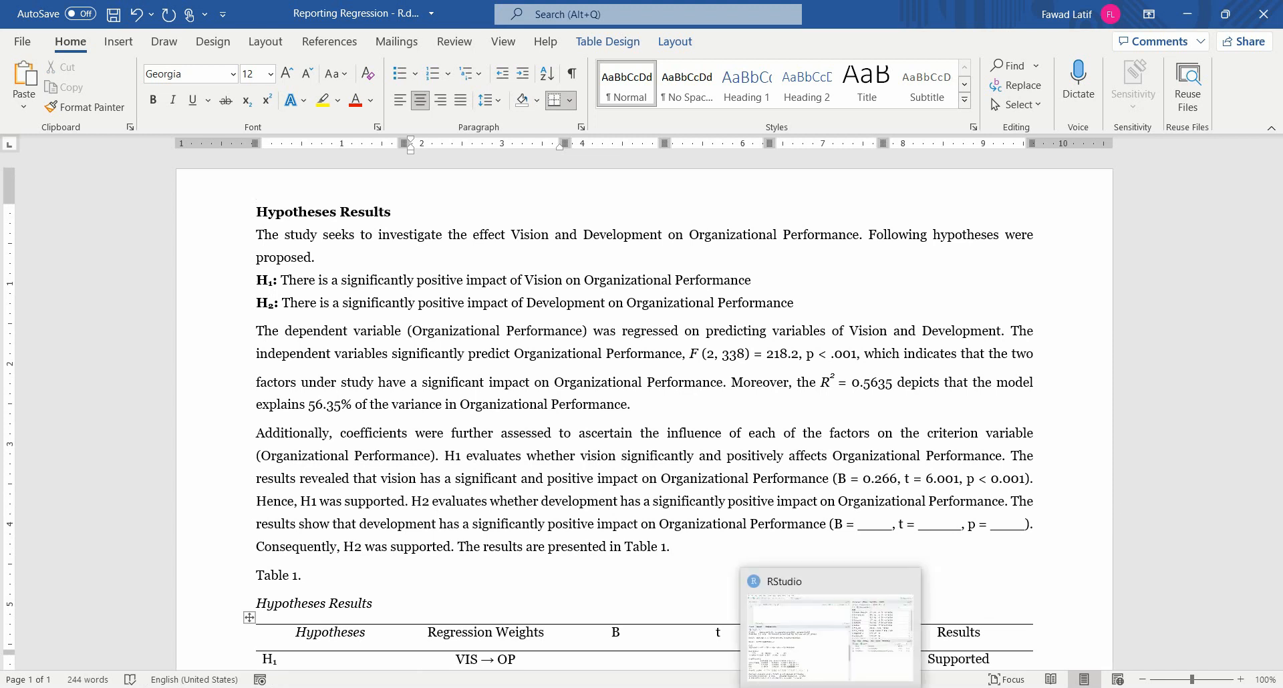
click(830, 687)
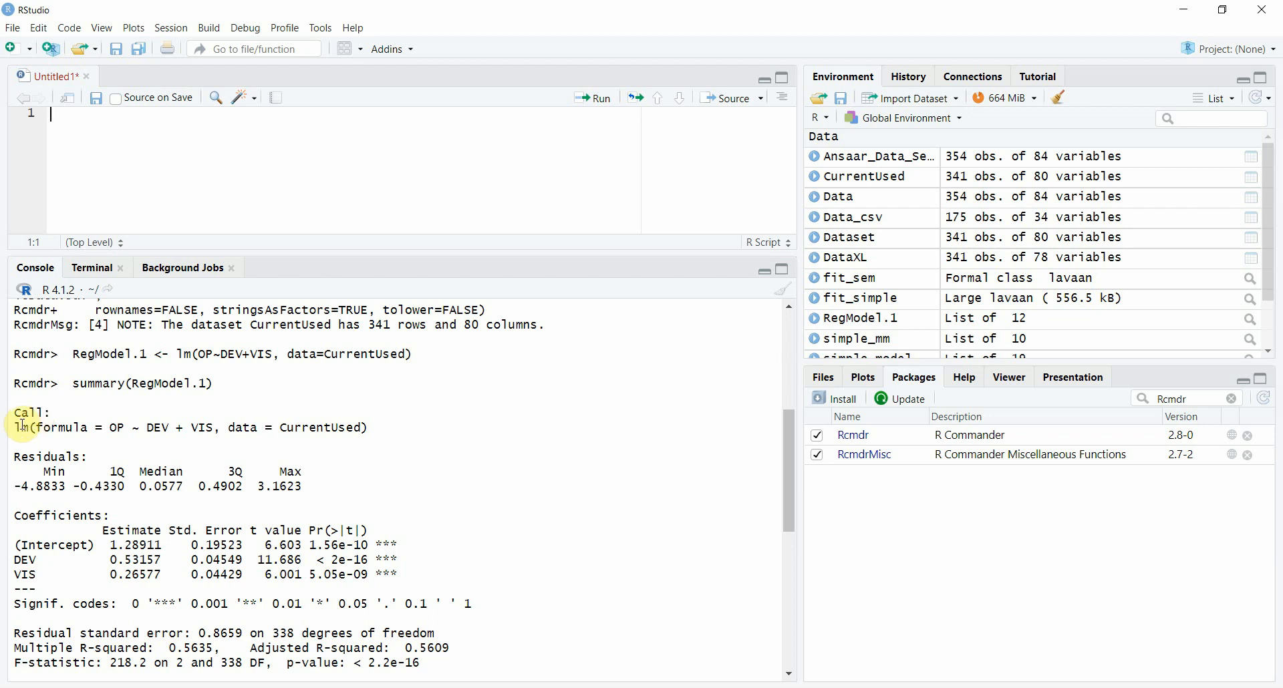
drag(17, 425, 376, 429)
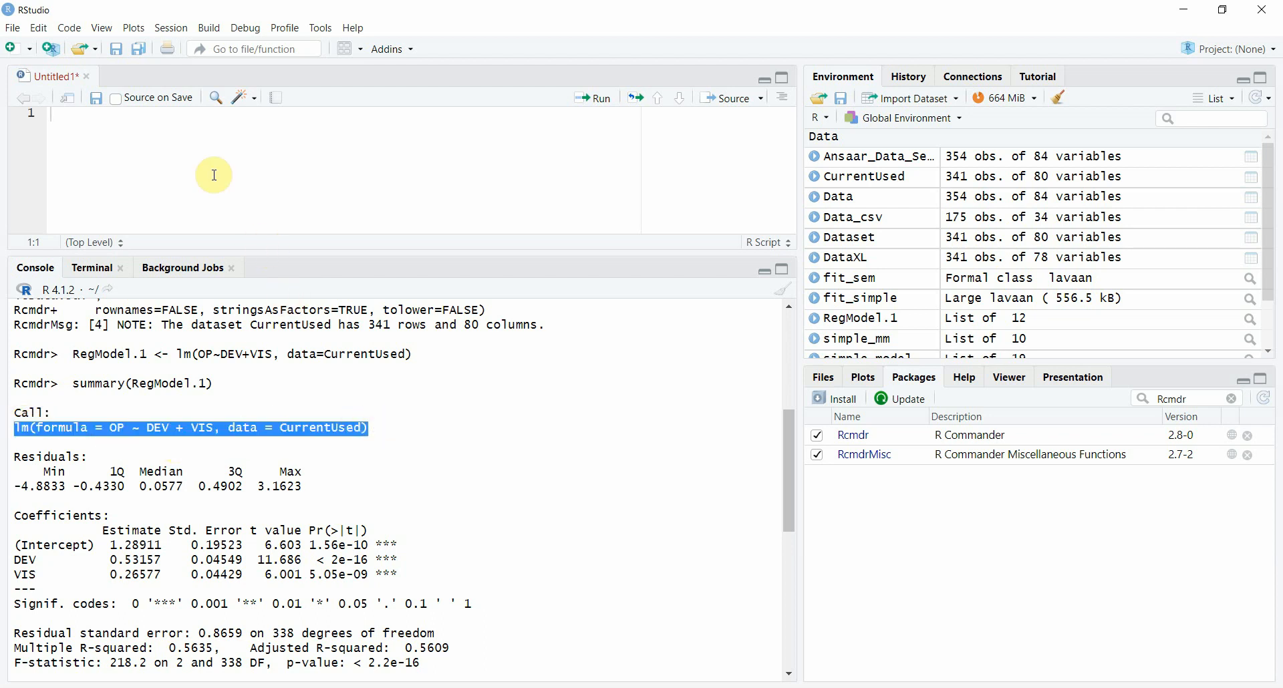
click(206, 131)
text(lm(formula = OP ~ DEV + VIS, data = CurrentUsed))
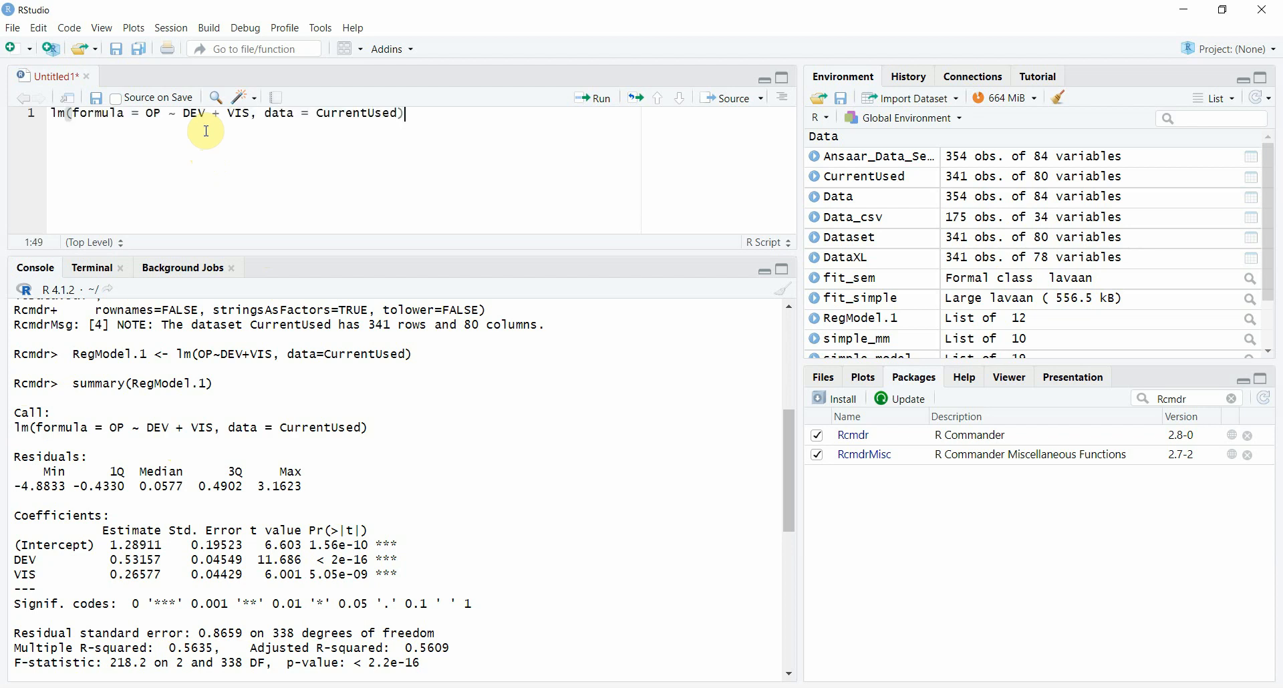
Step: Run the lm call from the script, then clear the console and run the call again
key(shift+Home)
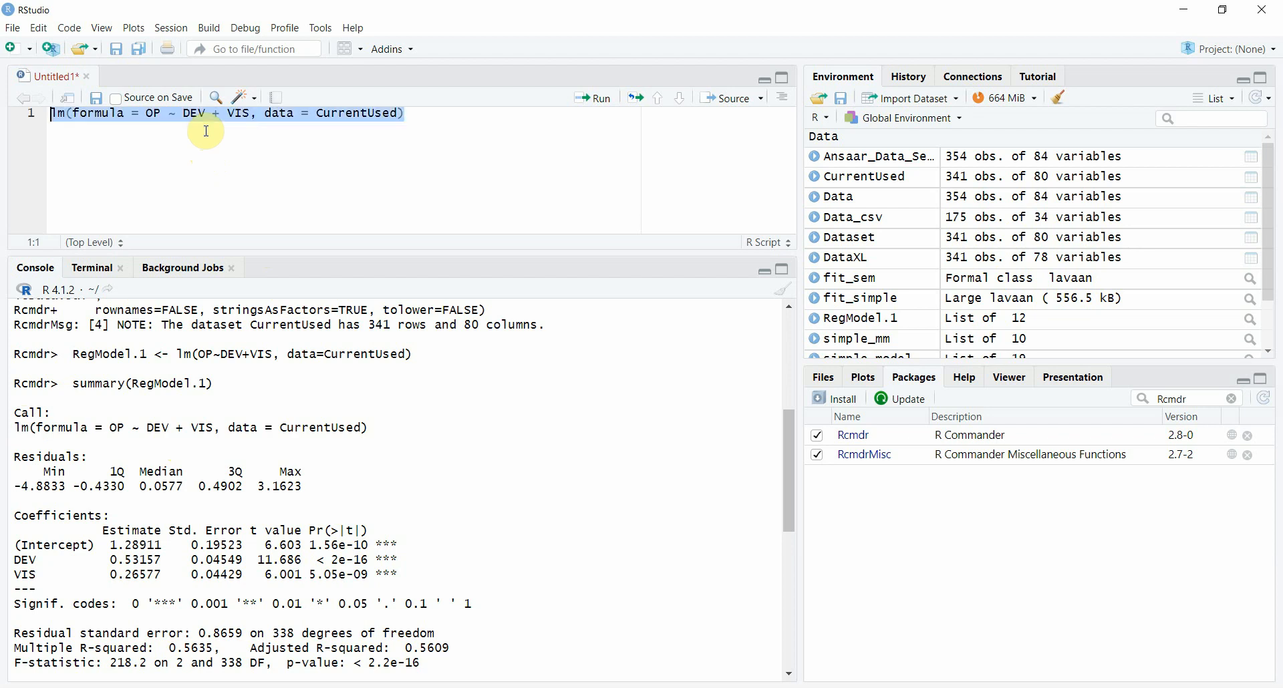
click(594, 108)
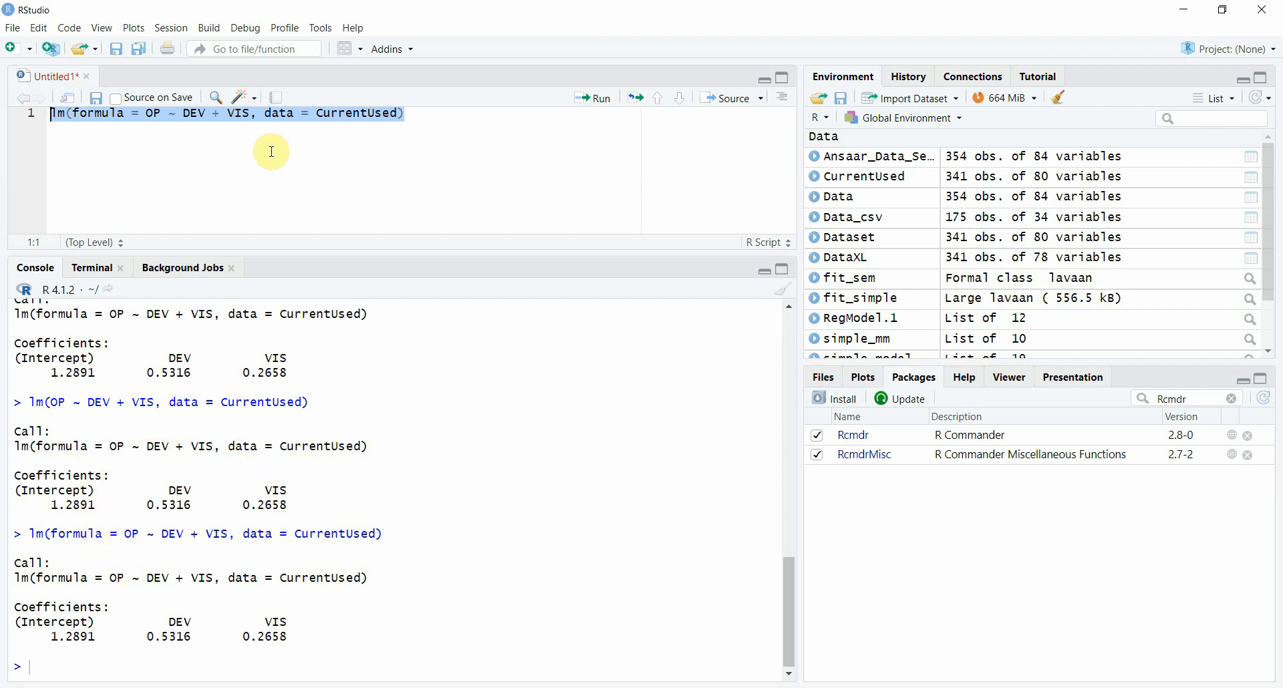
click(787, 293)
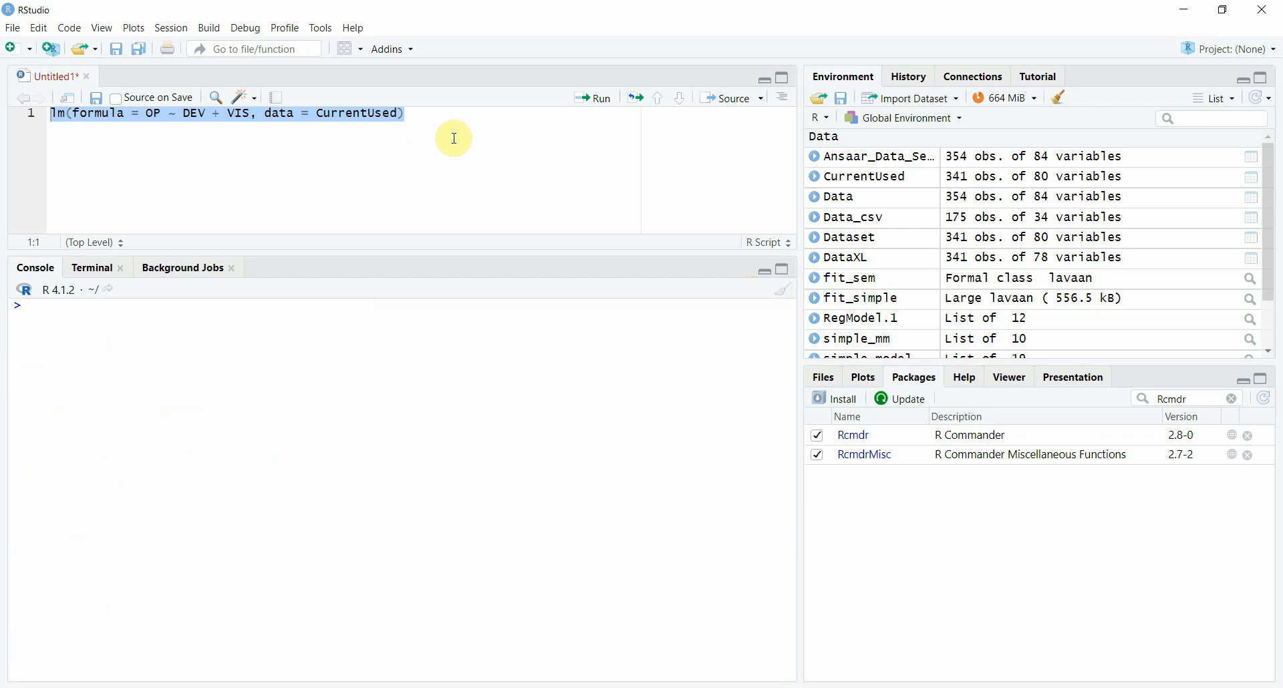
click(605, 99)
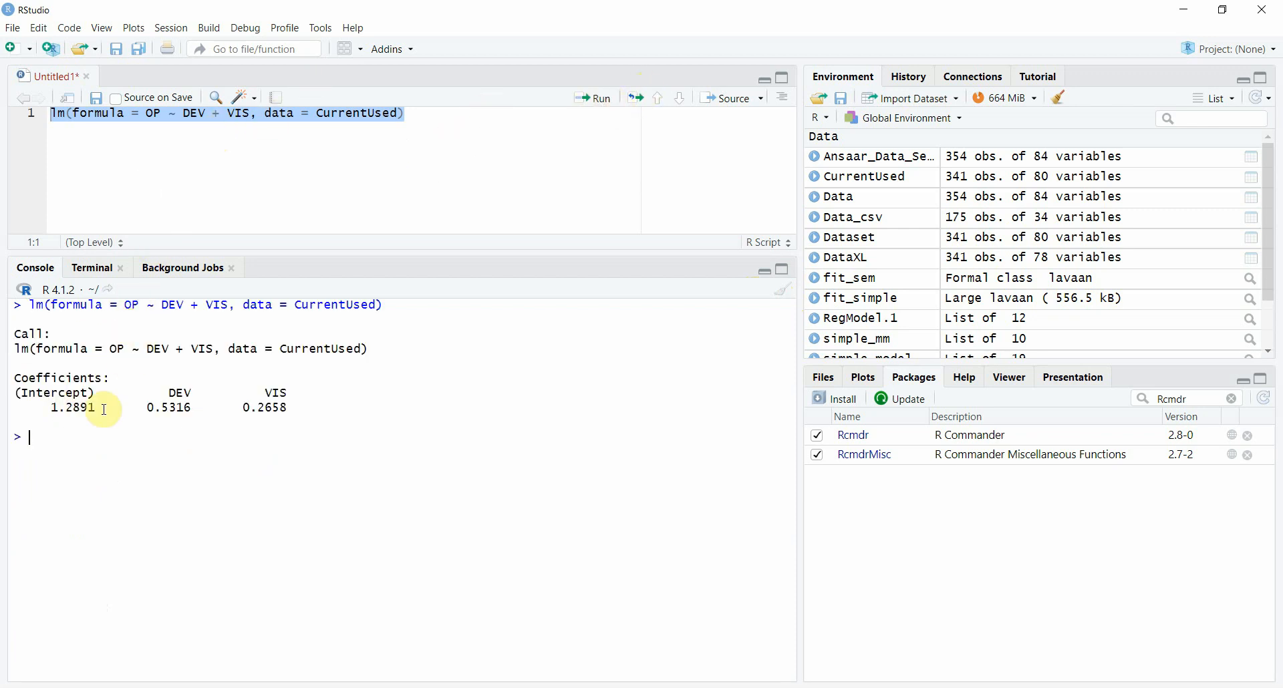
Step: Assign the lm call in the script to an object named model and add the line summary(model) below it
click(61, 120)
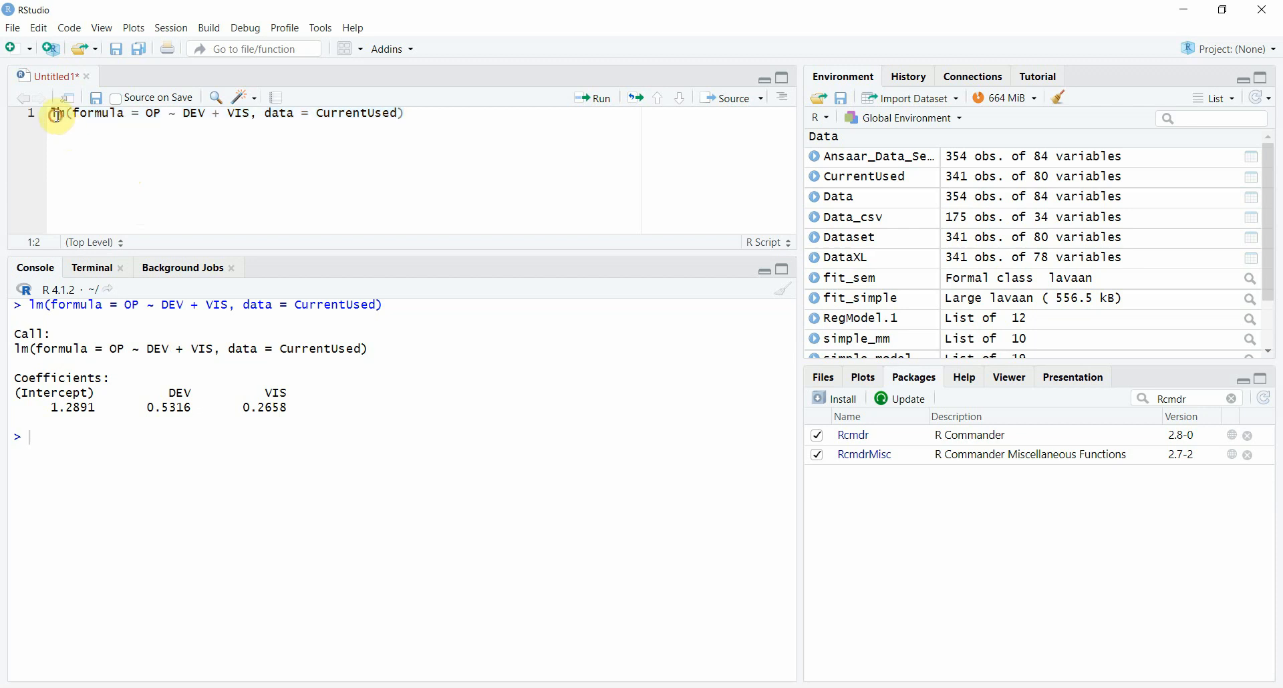
text(model )
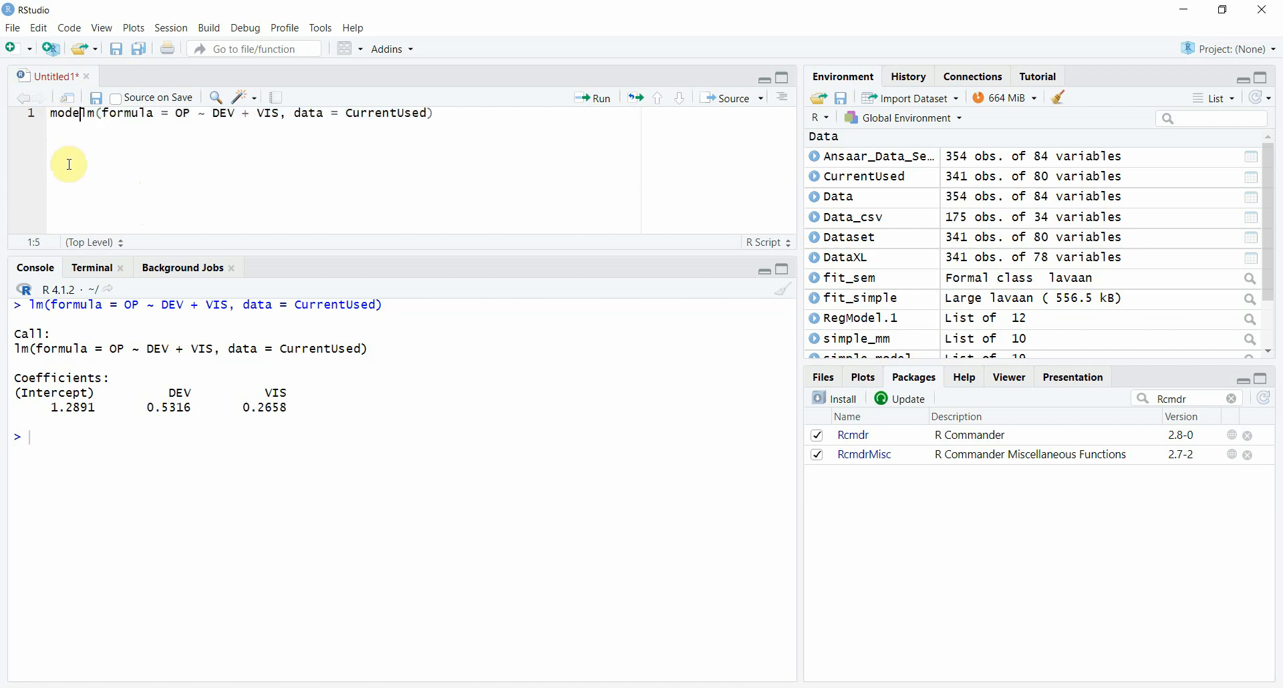
text(= )
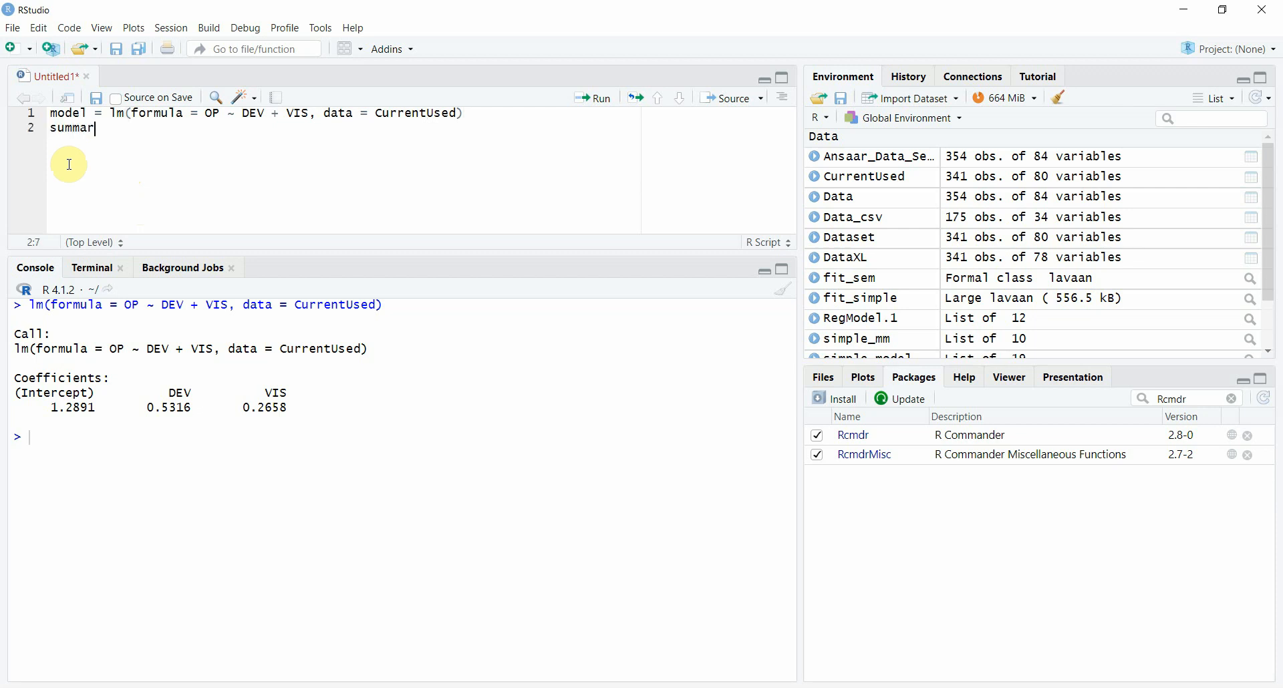
text((mo)
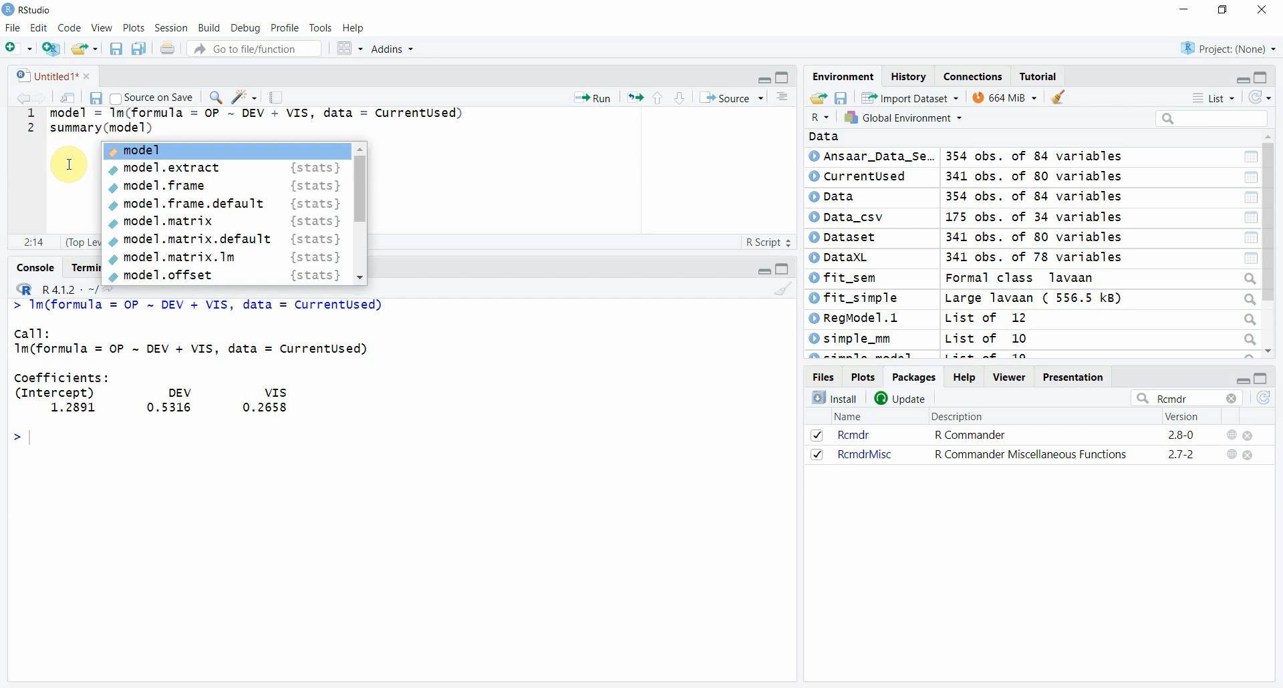
text(del)
key(Escape)
Step: Run the model assignment line from the script, followed by the summary(model) line
key(Up)
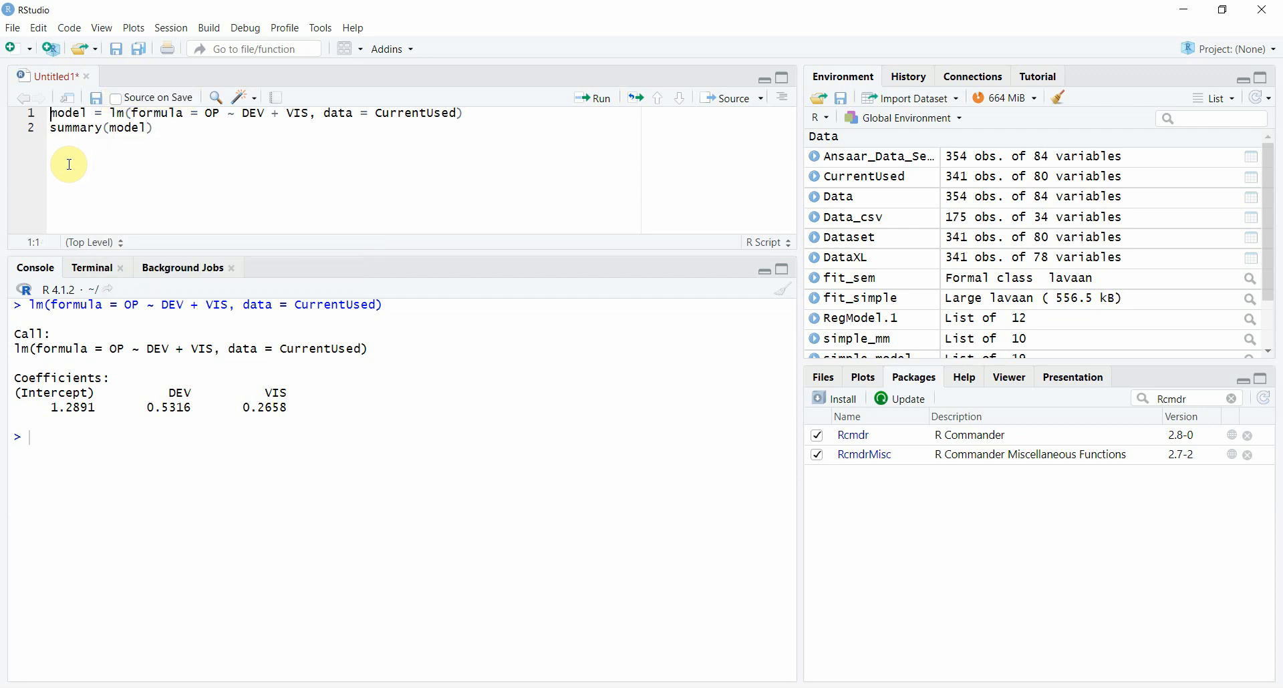
key(shift+End)
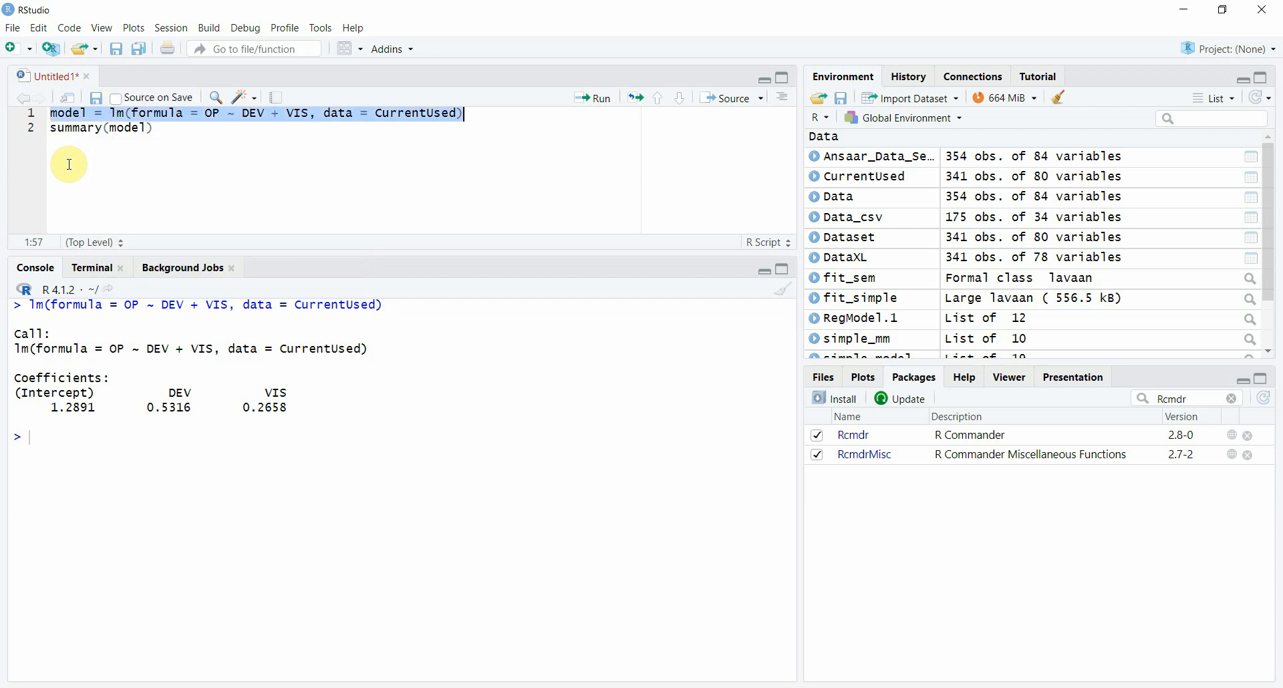
click(575, 105)
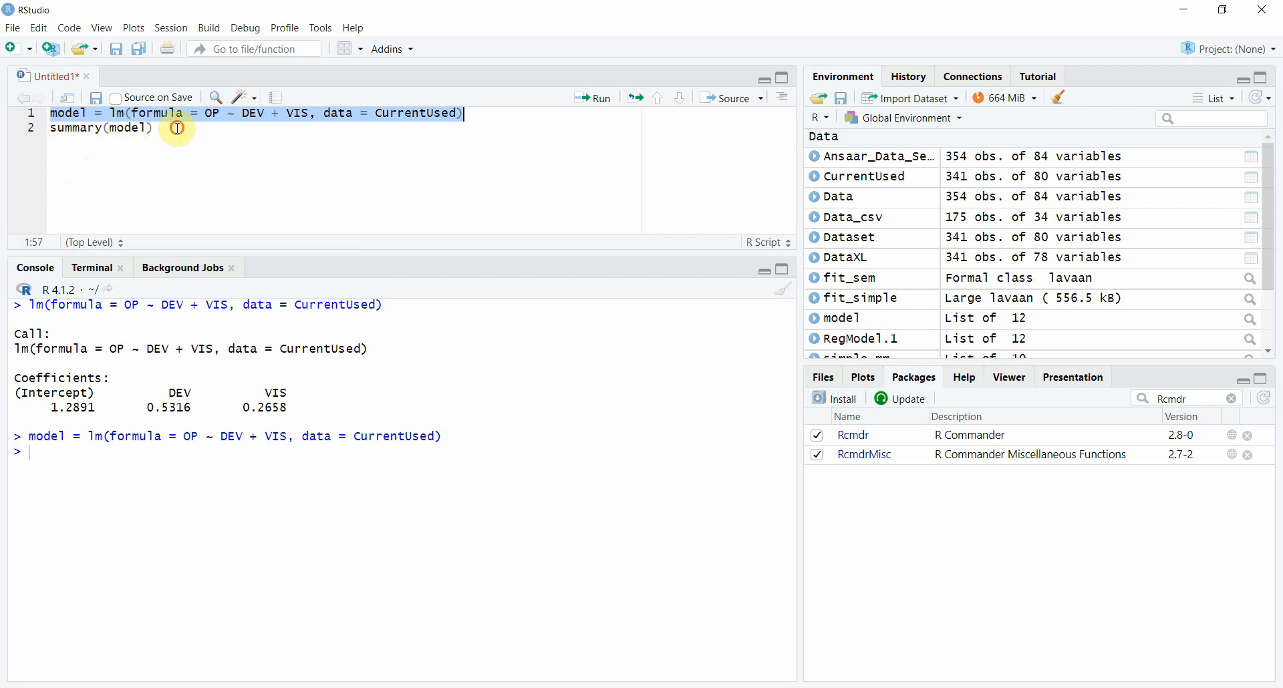
drag(178, 128, 43, 137)
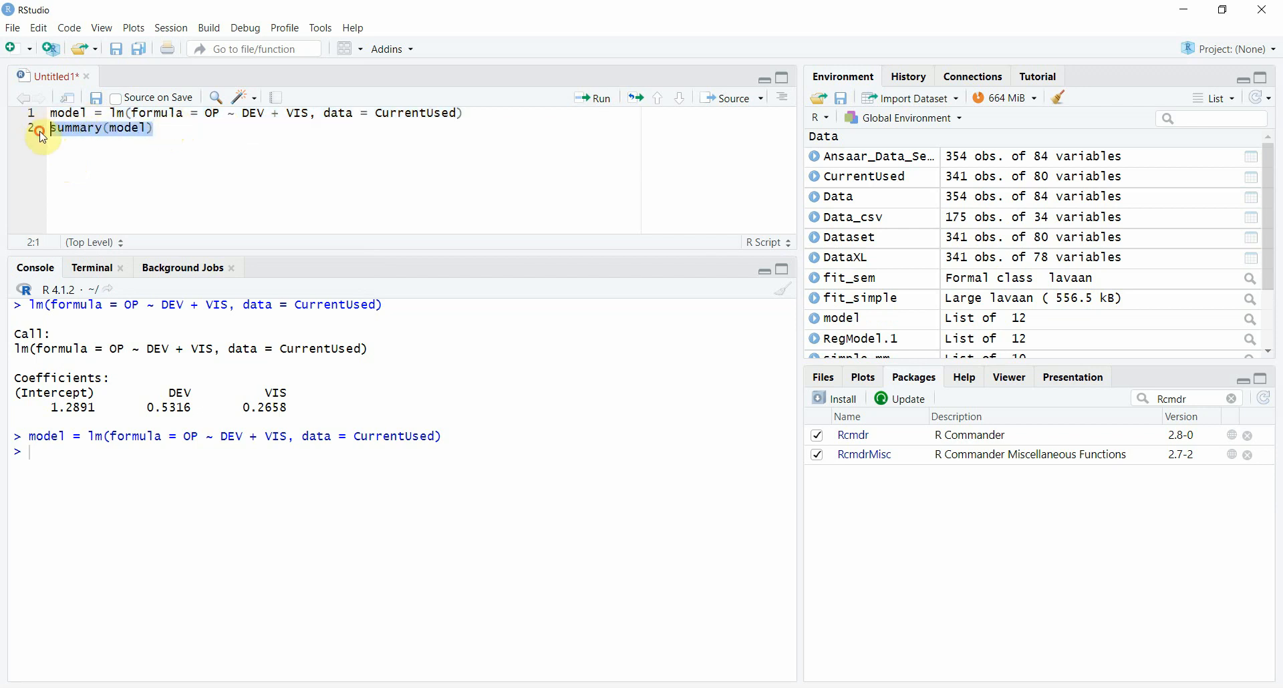
click(589, 98)
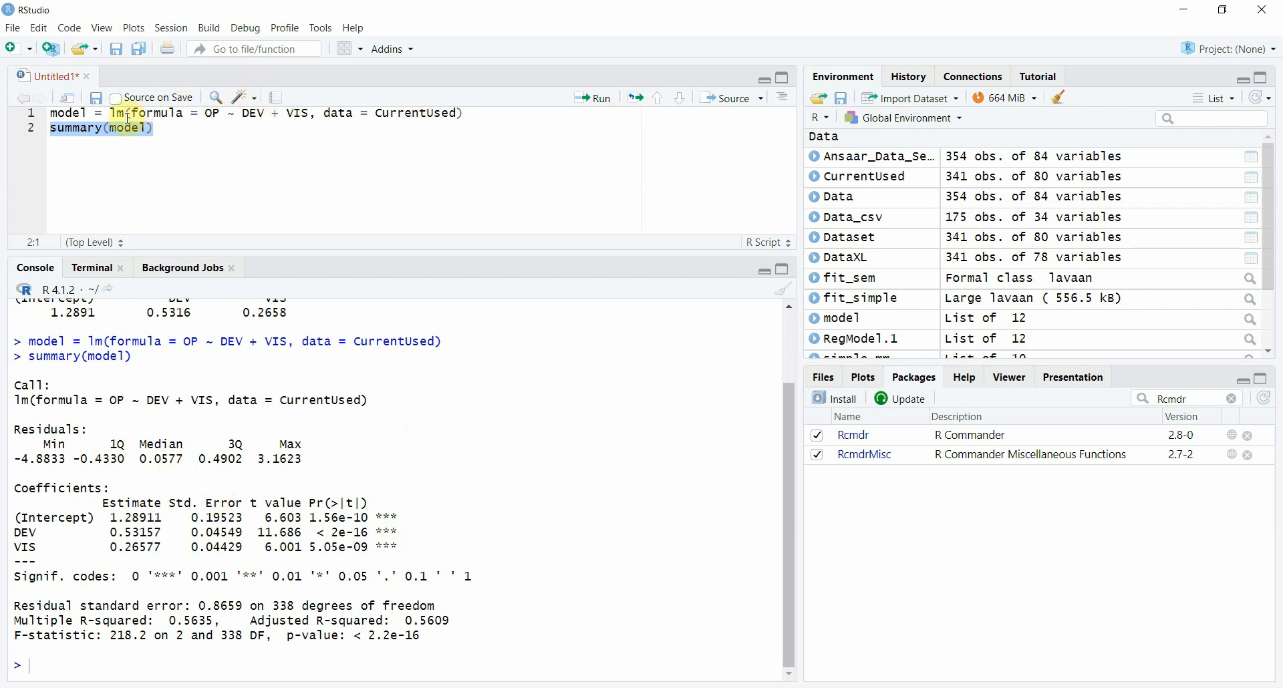
Step: Compare the lm call stored in model with the plain lm output and the model summary in the console
drag(111, 115, 487, 121)
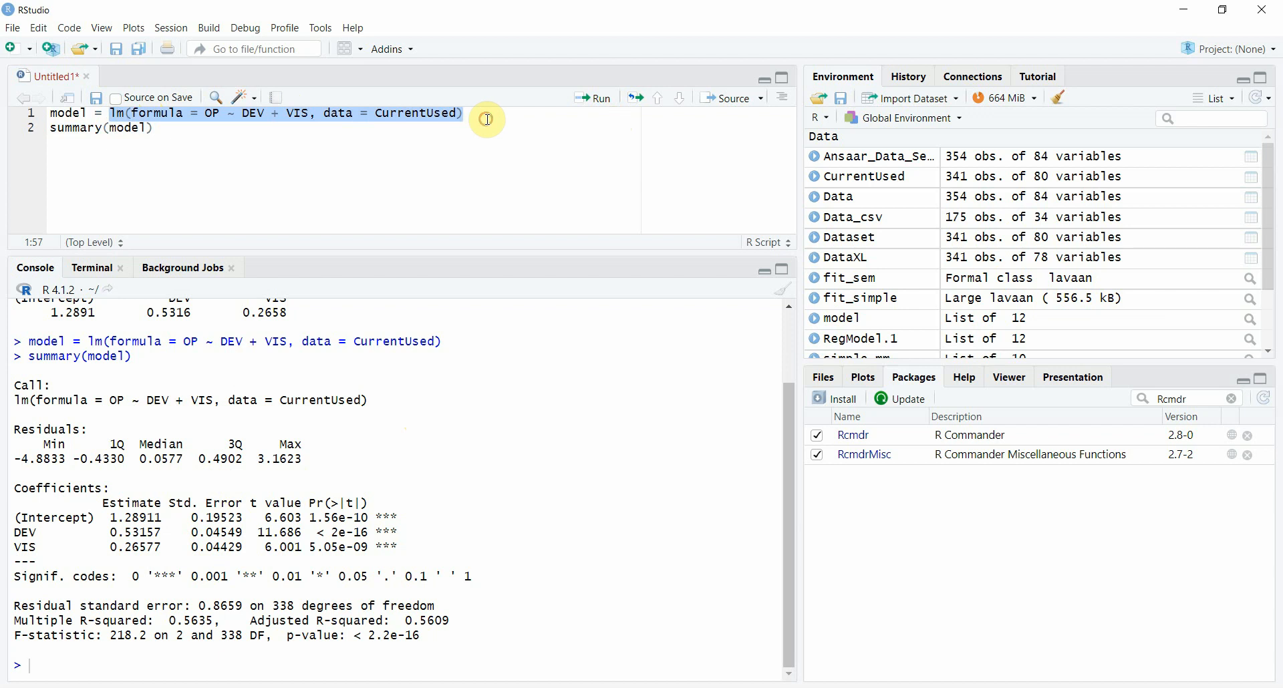
click(186, 133)
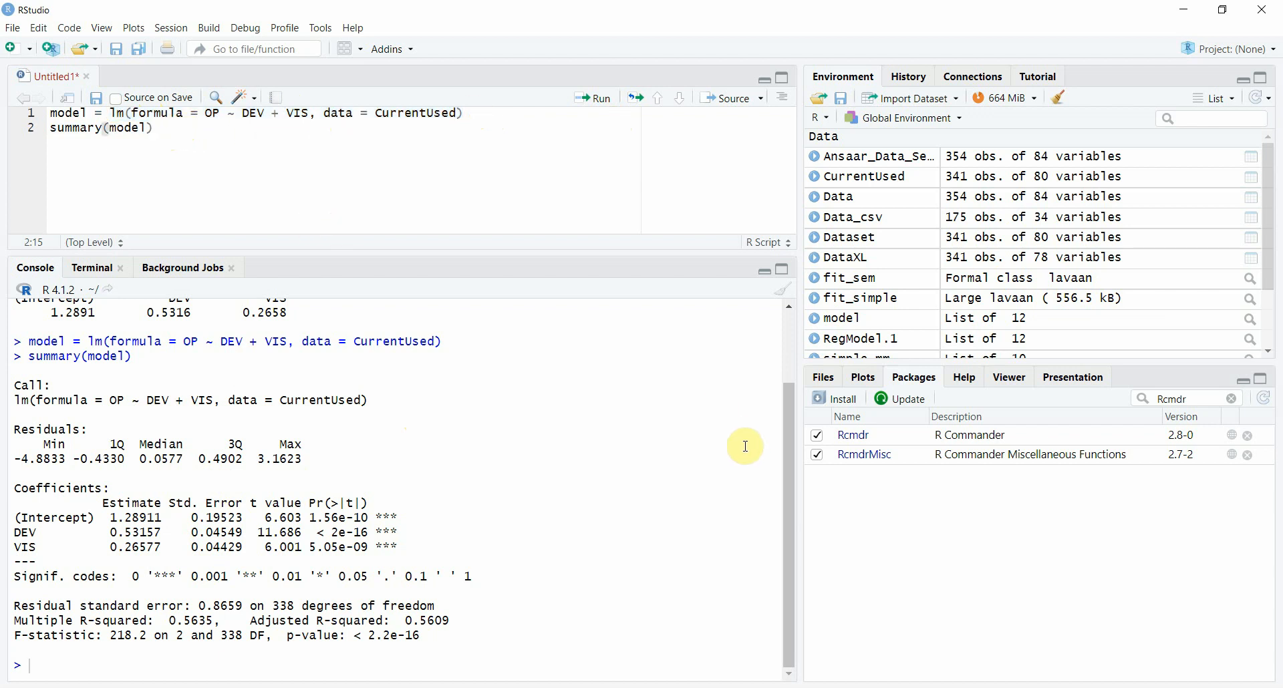
drag(794, 466, 787, 388)
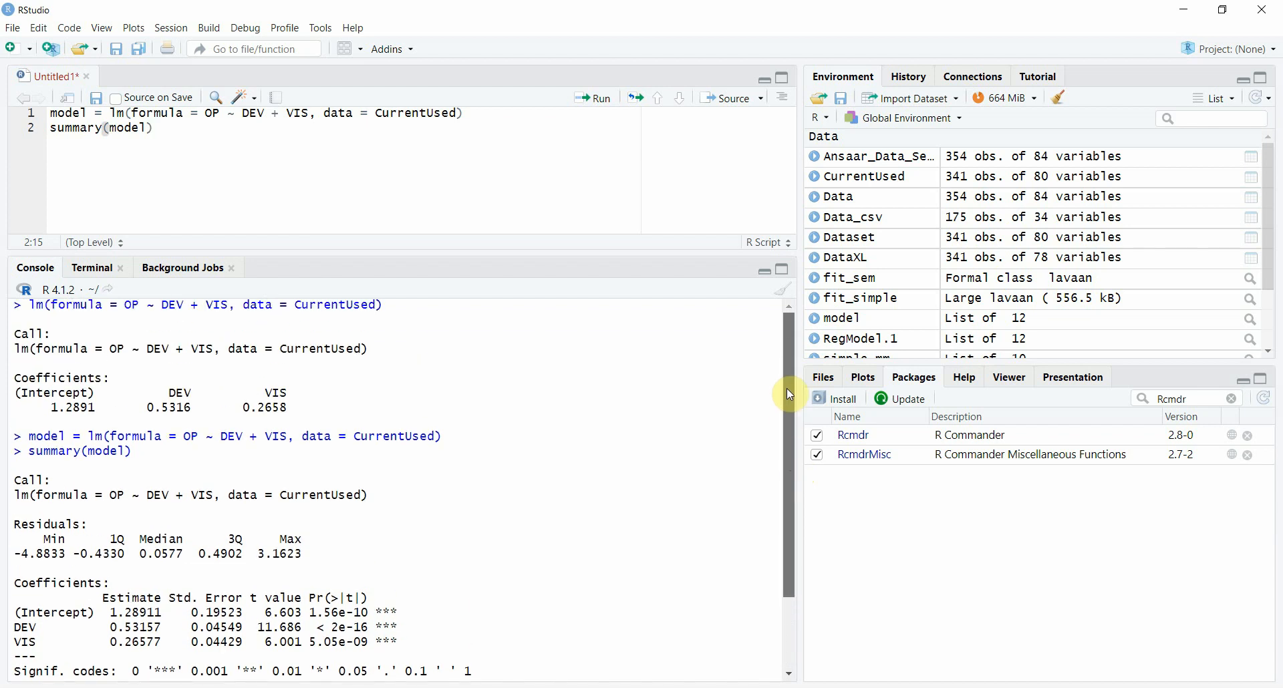